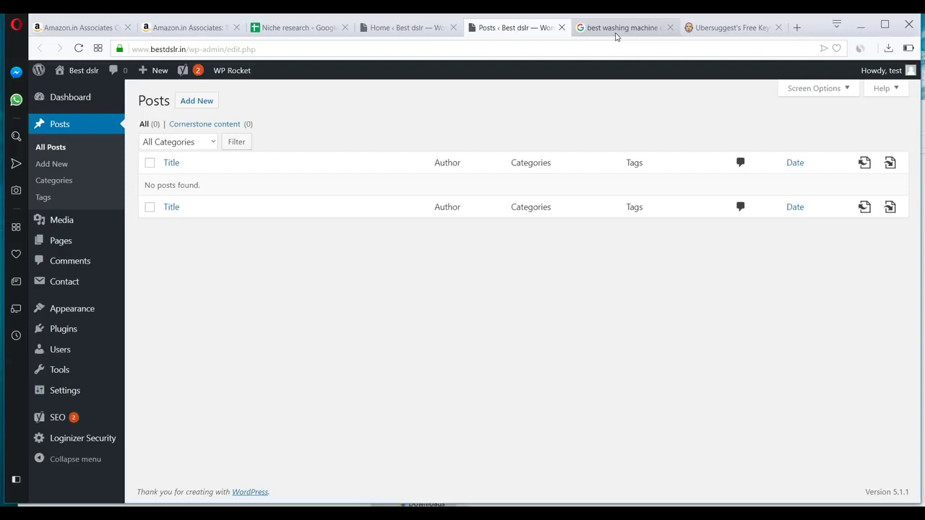
Open the bijlibachao.com result "5 Best Washing Machines in India" from the Google results for "best washing machine in india"
{"action": "left_click", "coordinate": [617, 28]}
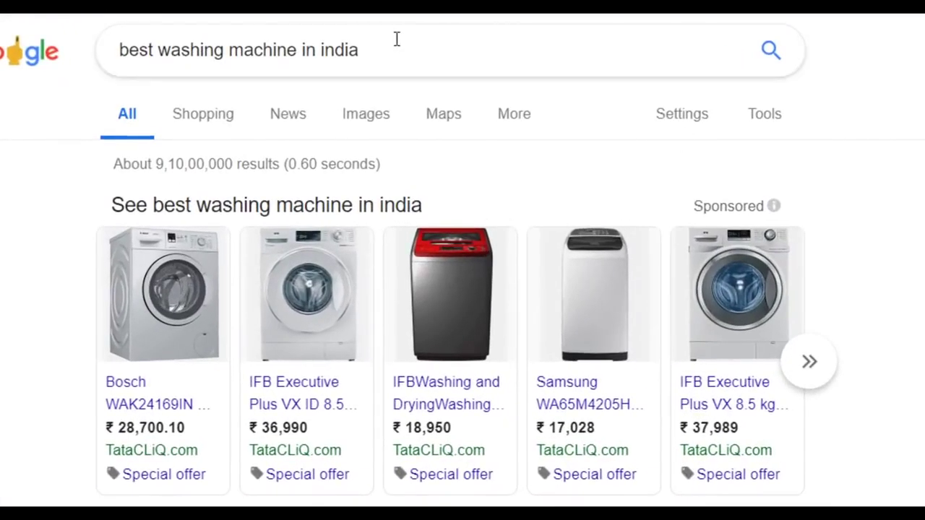
{"action": "left_click_drag", "start_coordinate": [390, 50], "coordinate": [118, 35]}
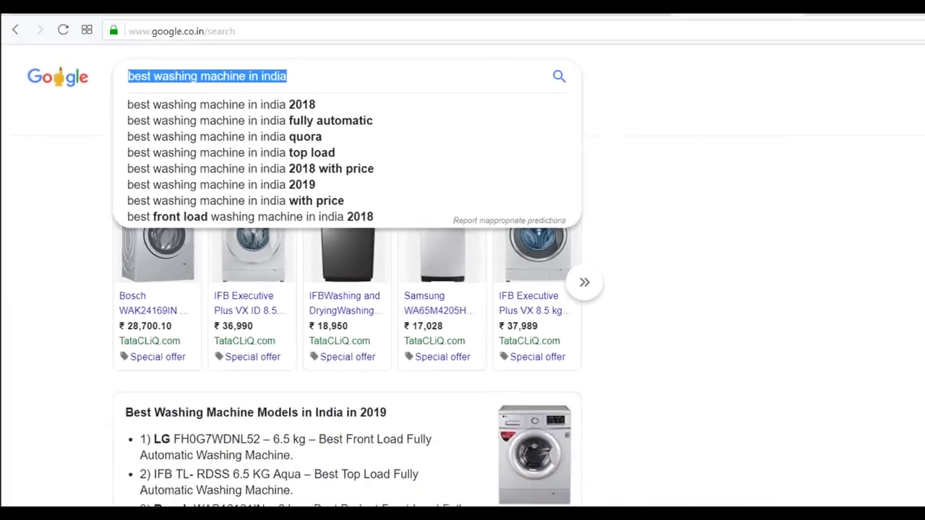
{"action": "key", "text": "ctrl+Tab"}
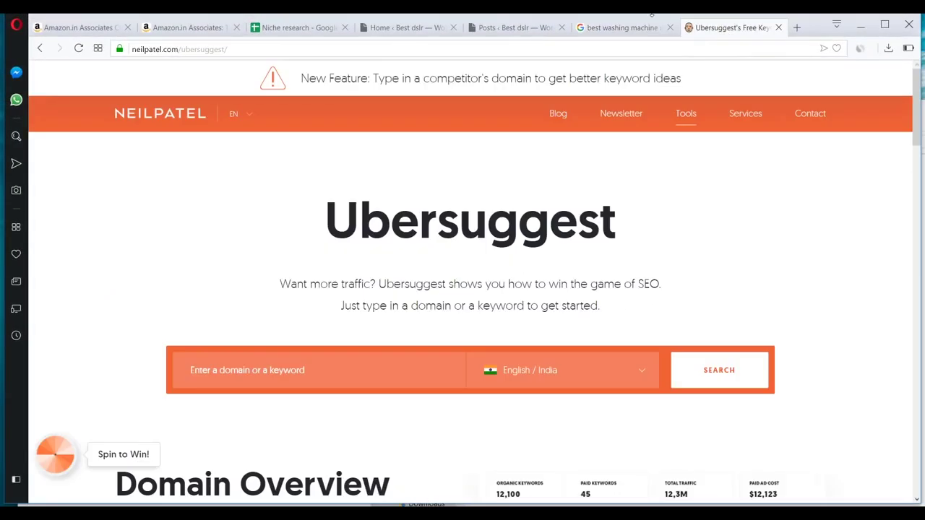
{"action": "left_click", "coordinate": [615, 32]}
{"action": "scroll", "coordinate": [269, 341], "scroll_direction": "down", "scroll_amount": 3}
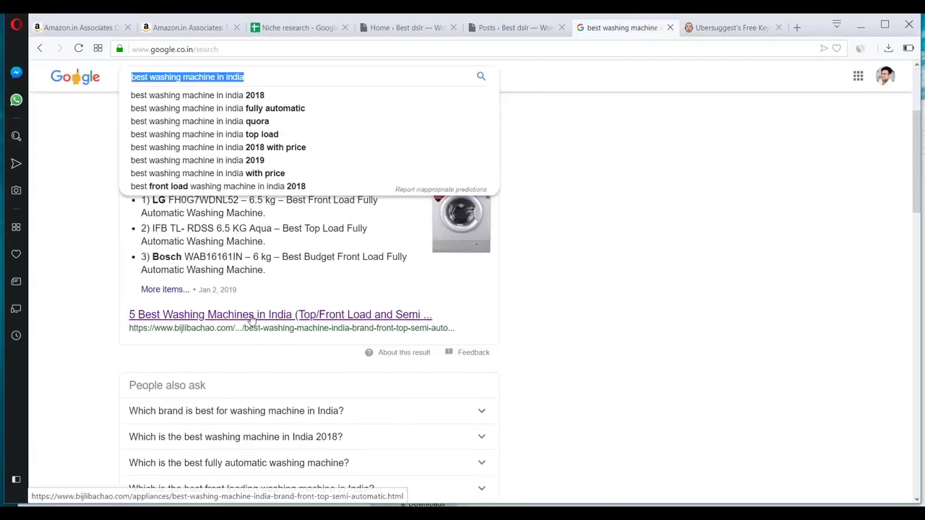
{"action": "right_click", "coordinate": [251, 318]}
{"action": "left_click", "coordinate": [252, 316]}
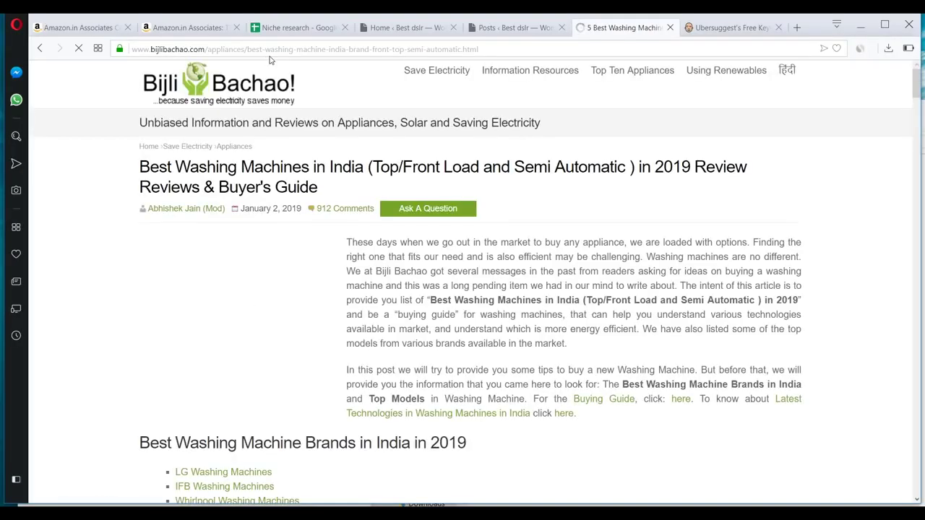
Copy the bijlibachao.com article's web address and run an Ubersuggest search on it
{"action": "left_click", "coordinate": [278, 49]}
{"action": "key", "text": "ctrl+c"}
{"action": "key", "text": "ctrl+Tab"}
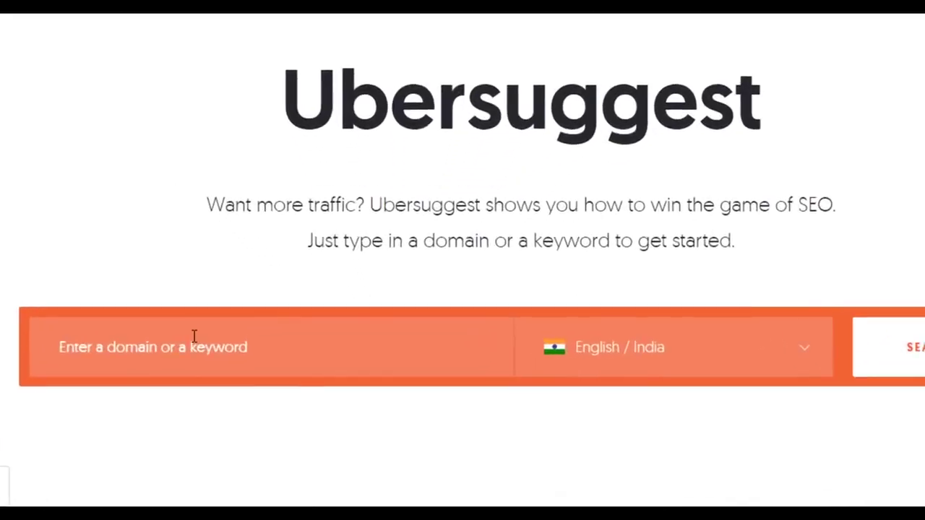
{"action": "left_click", "coordinate": [194, 337]}
{"action": "key", "text": "ctrl+v"}
{"action": "left_click", "coordinate": [915, 364]}
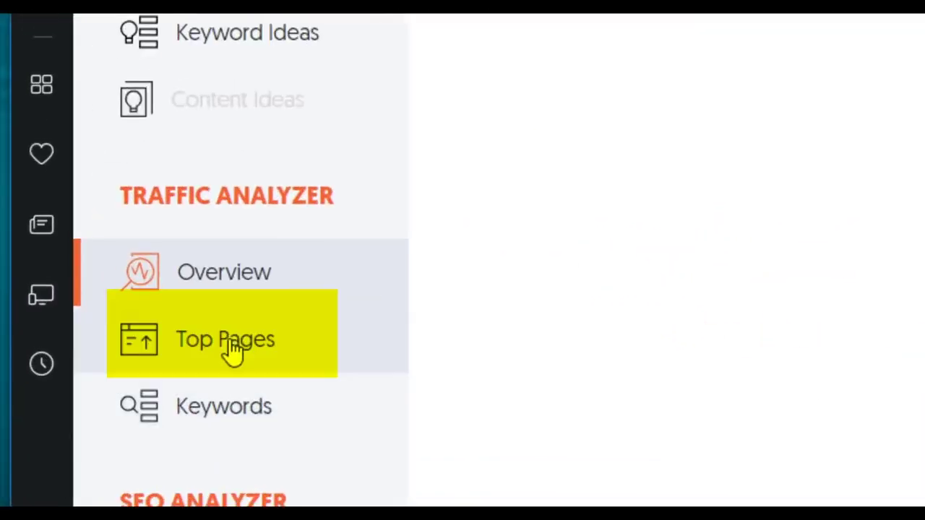
Display the domain's top traffic pages and expand the visit keywords of the "5 Best Washing Machines in India" page
{"action": "left_click", "coordinate": [4, 301]}
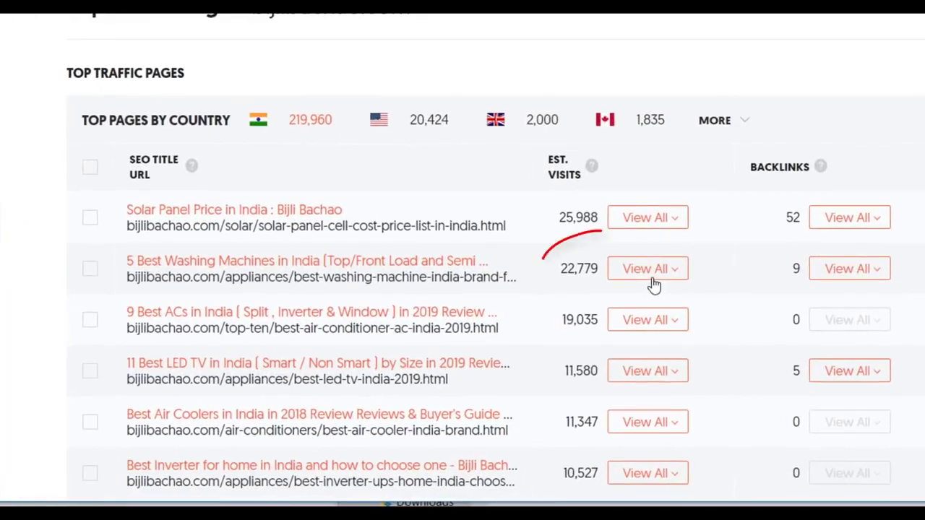
{"action": "left_click", "coordinate": [574, 351]}
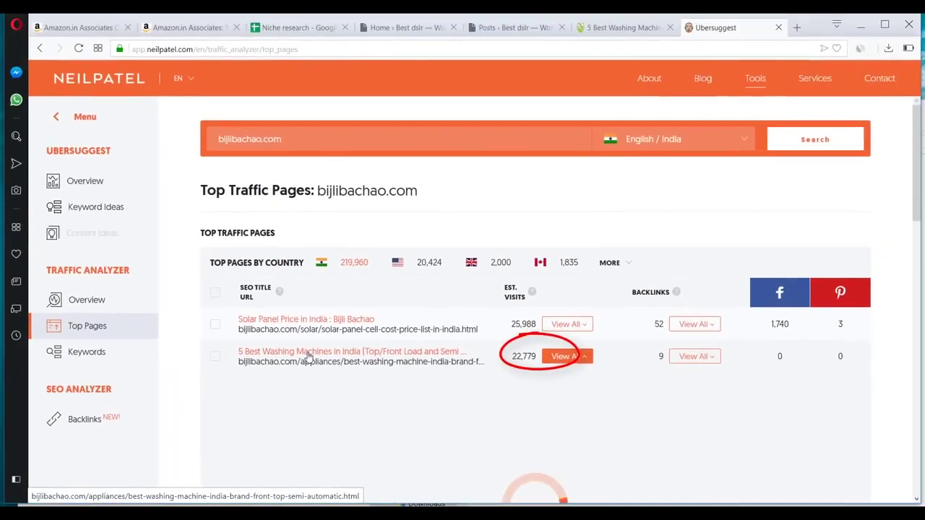
{"action": "scroll", "coordinate": [306, 357], "scroll_direction": "down", "scroll_amount": 2}
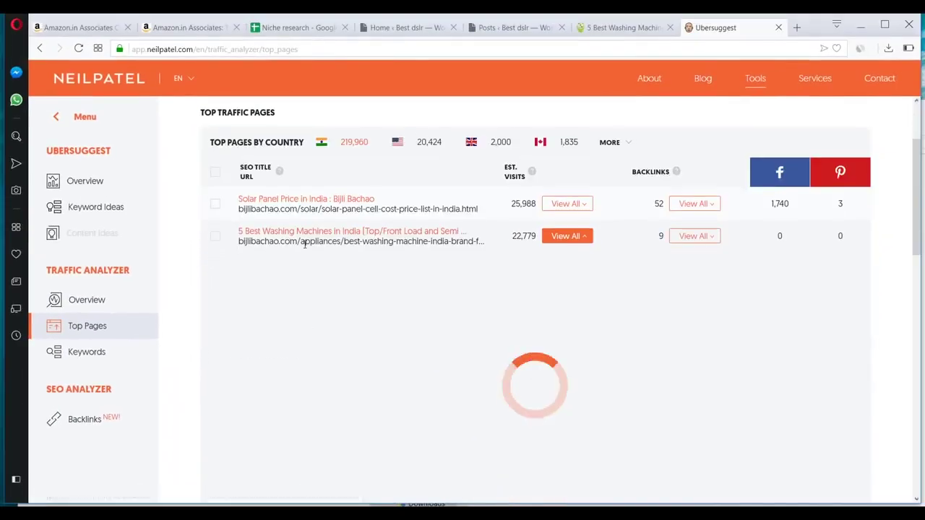
{"action": "scroll", "coordinate": [543, 275], "scroll_direction": "down", "scroll_amount": 1}
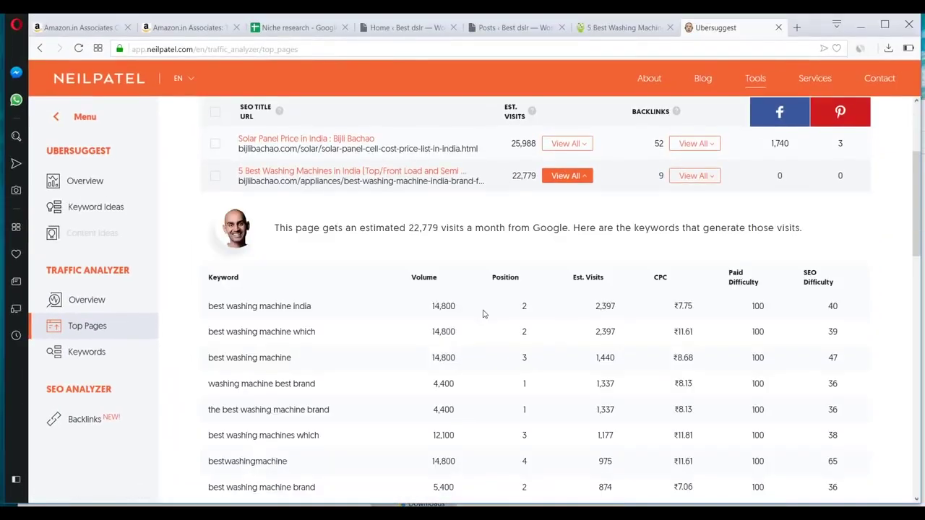
Examine the page's keyword volumes, positions and estimated visits, and open its organic keywords report in Ahrefs
{"action": "scroll", "coordinate": [484, 315], "scroll_direction": "down", "scroll_amount": 2}
{"action": "scroll", "coordinate": [484, 315], "scroll_direction": "up", "scroll_amount": 1}
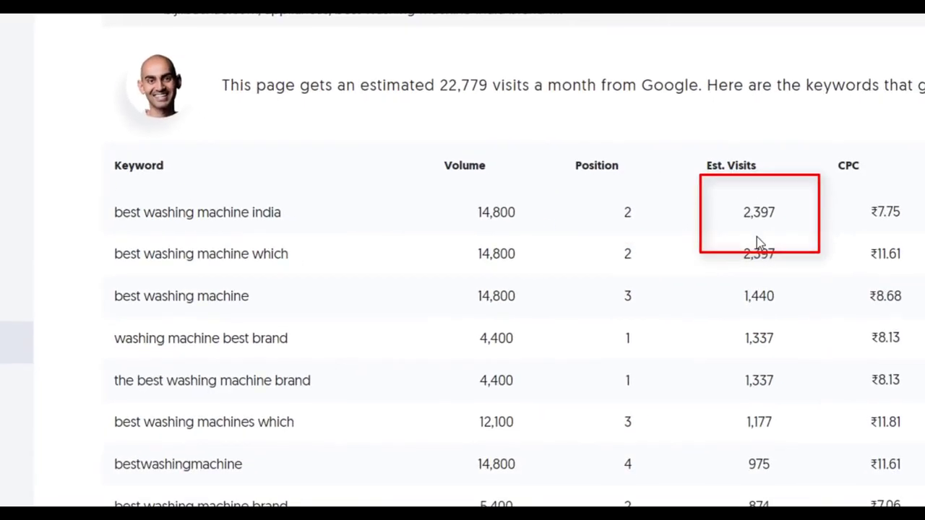
{"action": "scroll", "coordinate": [753, 280], "scroll_direction": "up", "scroll_amount": 2}
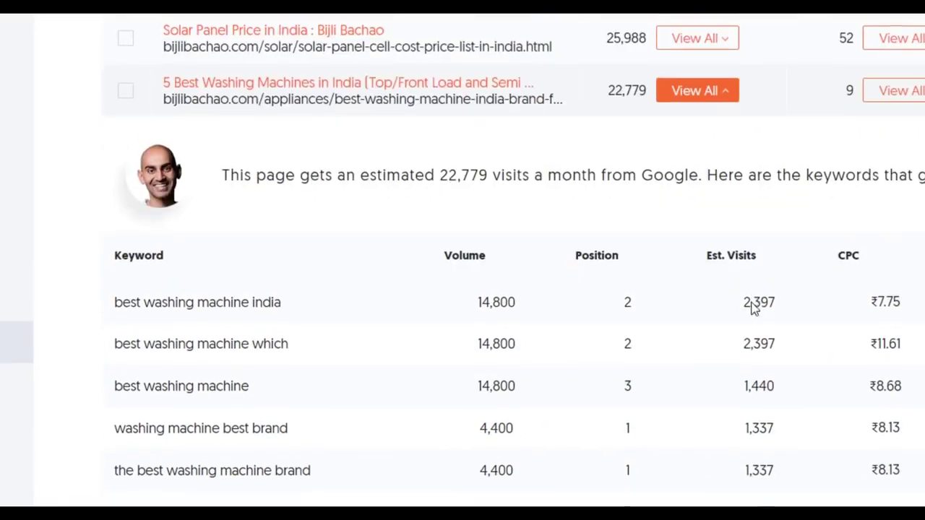
{"action": "scroll", "coordinate": [754, 308], "scroll_direction": "down", "scroll_amount": 2}
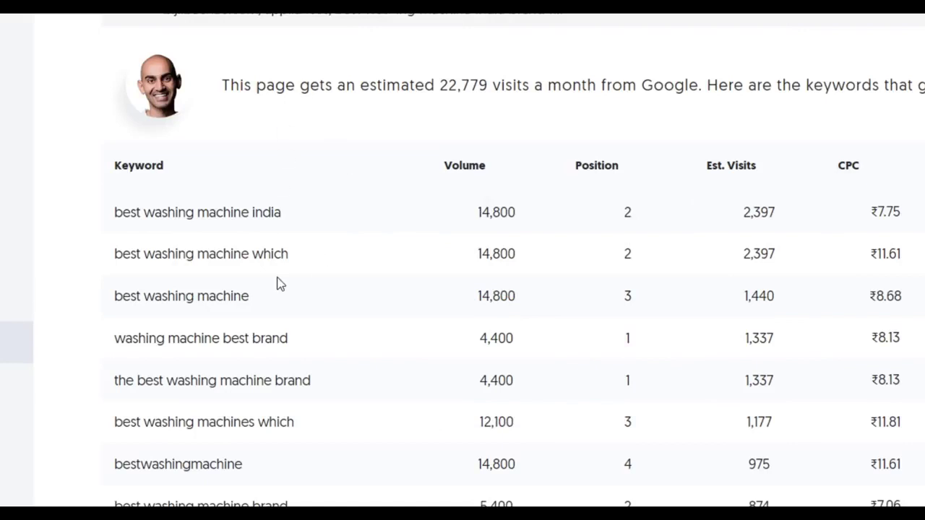
{"action": "scroll", "coordinate": [302, 365], "scroll_direction": "down", "scroll_amount": 3}
{"action": "scroll", "coordinate": [303, 366], "scroll_direction": "up", "scroll_amount": 3}
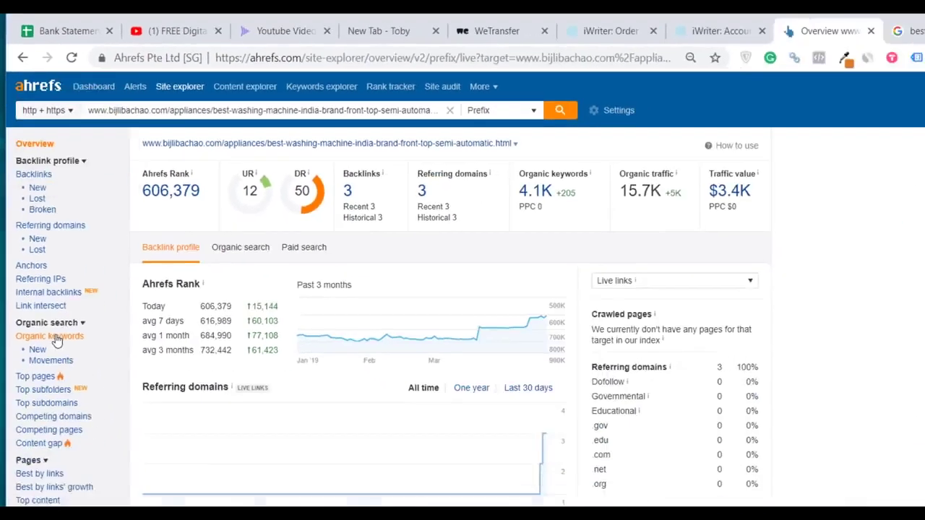
{"action": "left_click", "coordinate": [43, 269]}
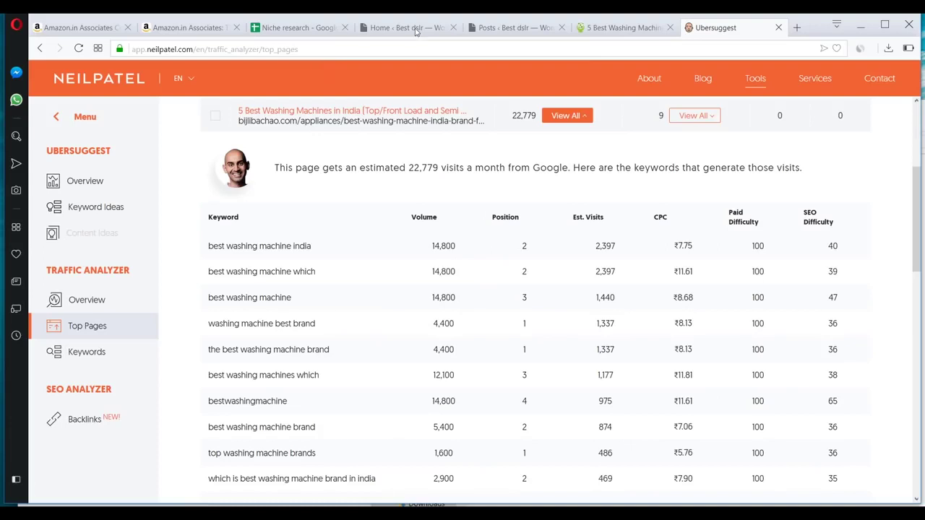
Switch to the WordPress posts page and add a new post titled "Best Washing Machine In India"
{"action": "left_click", "coordinate": [526, 26]}
{"action": "left_click", "coordinate": [196, 102]}
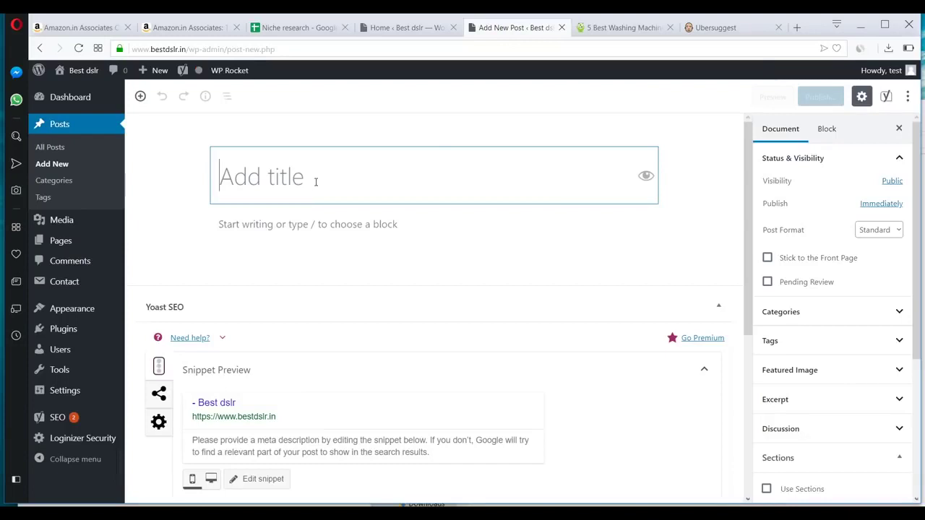
{"action": "type", "text": "Best w"}
{"action": "key", "text": "BackSpace"}
{"action": "type", "text": "W"}
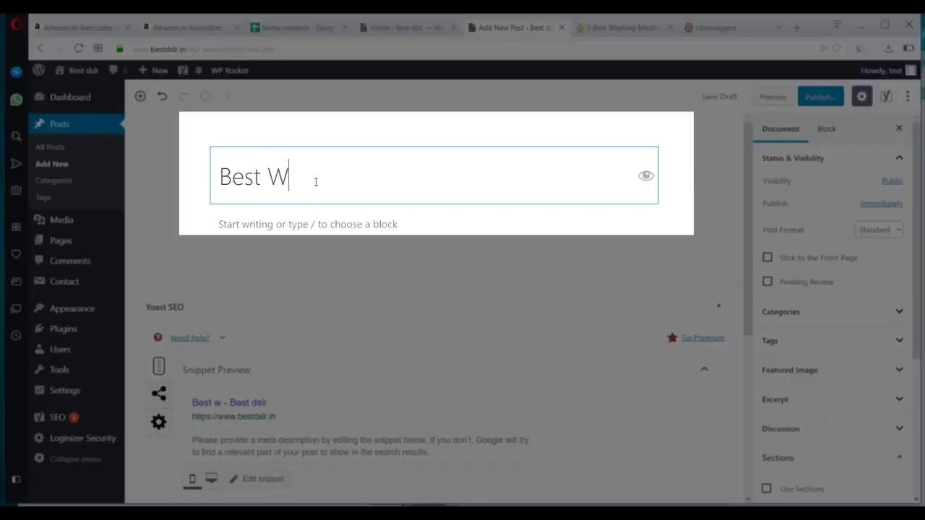
{"action": "type", "text": "ashing Machin"}
{"action": "key", "text": "BackSpace"}
{"action": "type", "text": "e In India"}
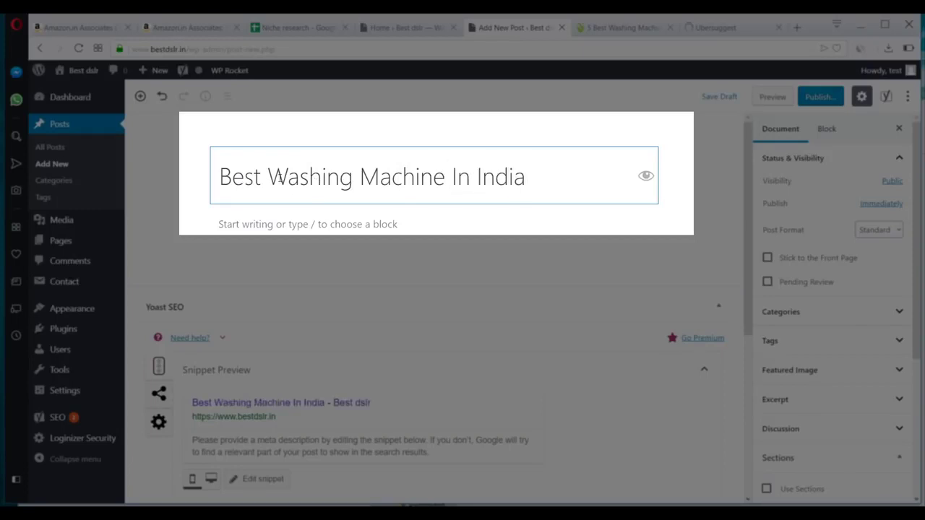
Check the post title's wording against the Google results for "best washing machine in india"
{"action": "left_click_drag", "start_coordinate": [229, 177], "coordinate": [446, 181]}
{"action": "left_click", "coordinate": [514, 186]}
{"action": "left_click", "coordinate": [626, 28]}
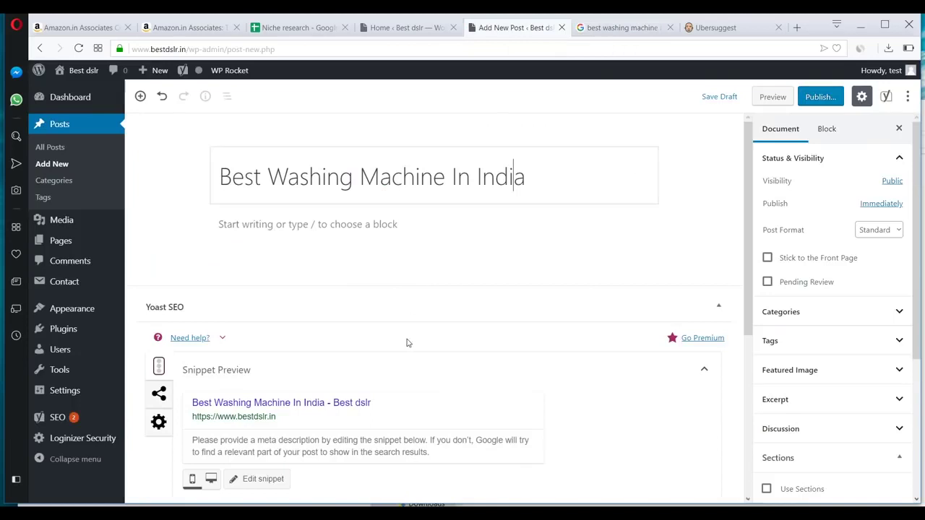
Open the Yoast snippet editor and replace the SEO title's variables with the copied post title "Best Washing Machine In India"
{"action": "scroll", "coordinate": [407, 340], "scroll_direction": "down", "scroll_amount": 3}
{"action": "left_click", "coordinate": [345, 218]}
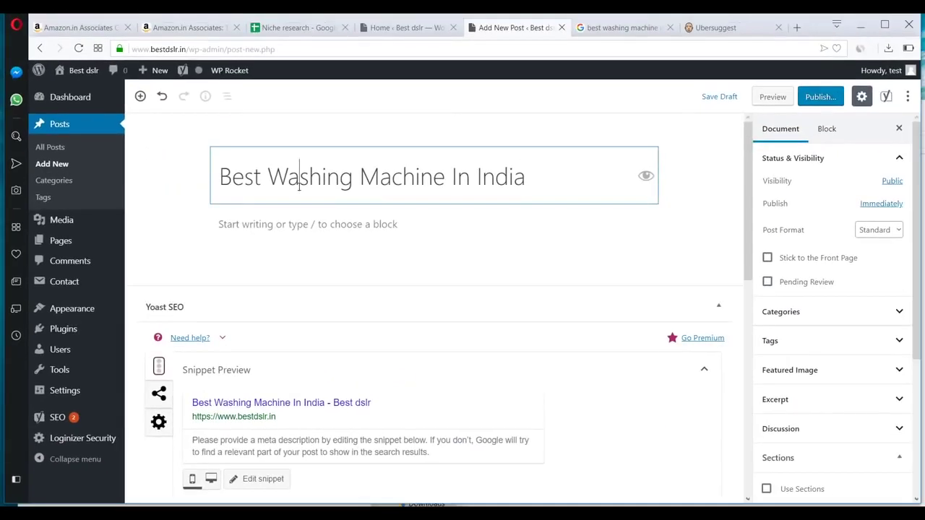
{"action": "triple_click", "coordinate": [298, 185]}
{"action": "key", "text": "ctrl+c"}
{"action": "scroll", "coordinate": [346, 268], "scroll_direction": "down", "scroll_amount": 3}
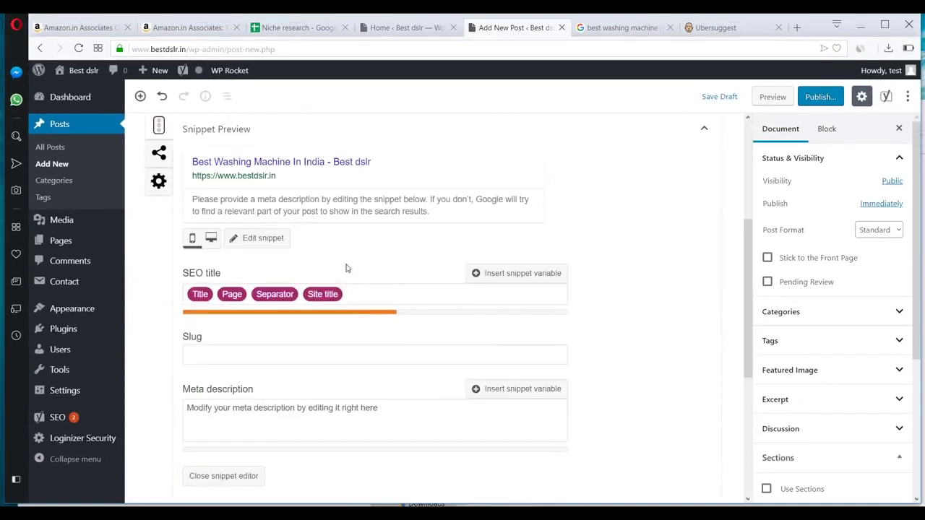
{"action": "left_click", "coordinate": [360, 292]}
{"action": "key", "text": "ctrl+a"}
{"action": "key", "text": "ctrl+v"}
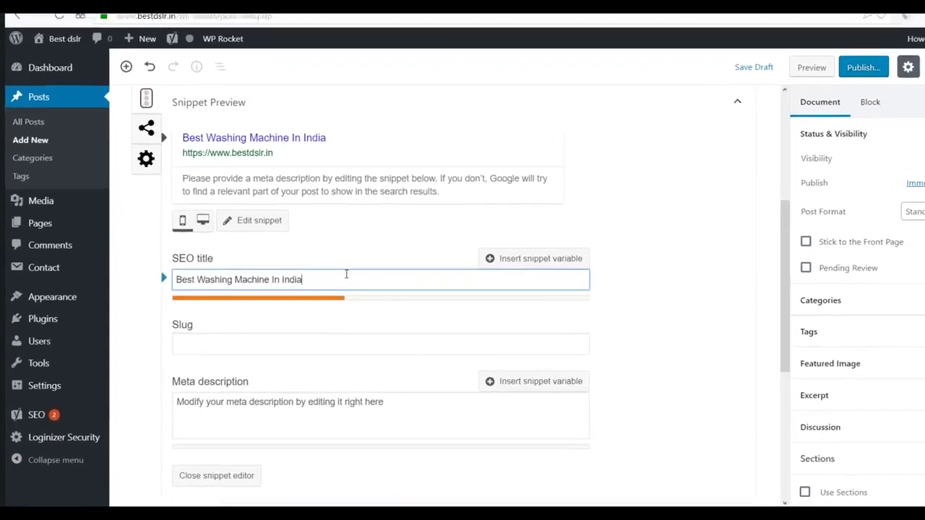
Extend the SEO title to "Top 10 Best Washing Machine In India (April 2019) - Review & Comparison"
{"action": "type", "text": "("}
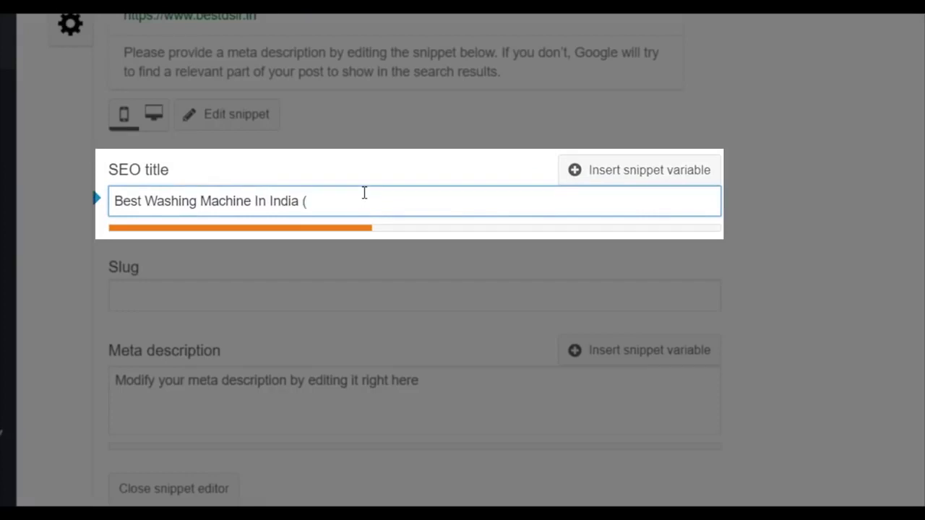
{"action": "type", "text": "April 2019"}
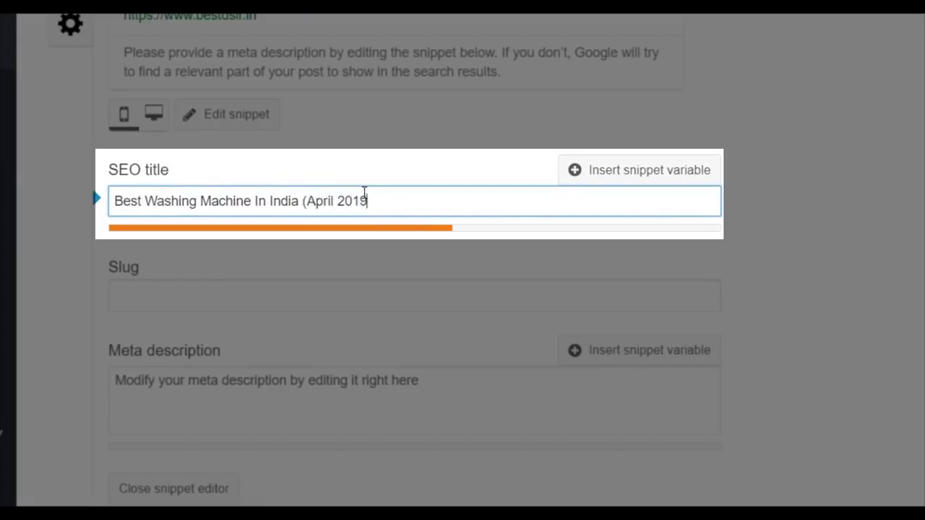
{"action": "type", "text": ") - Review"}
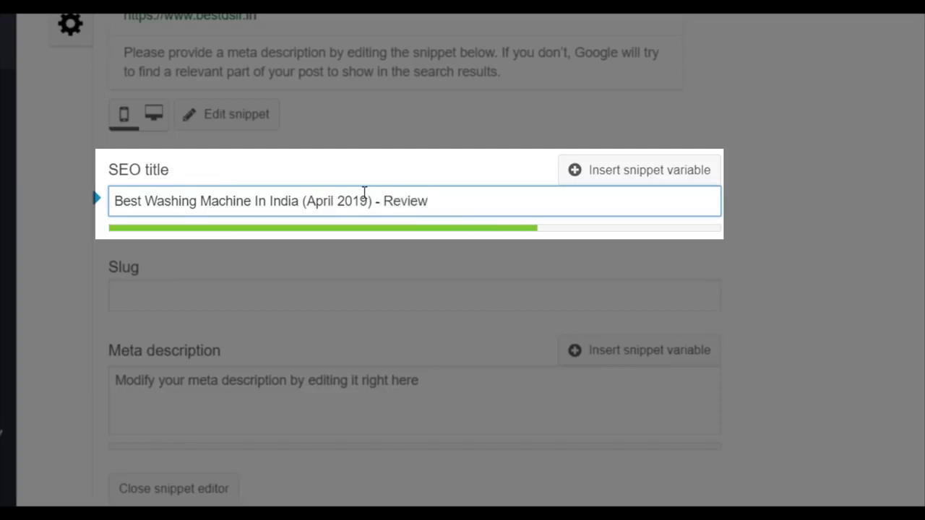
{"action": "type", "text": " & Comp"}
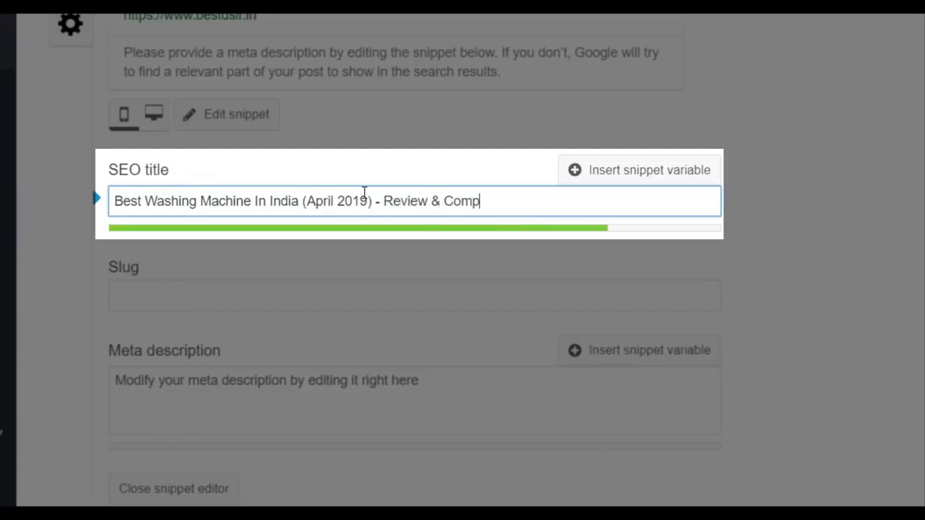
{"action": "type", "text": "arison"}
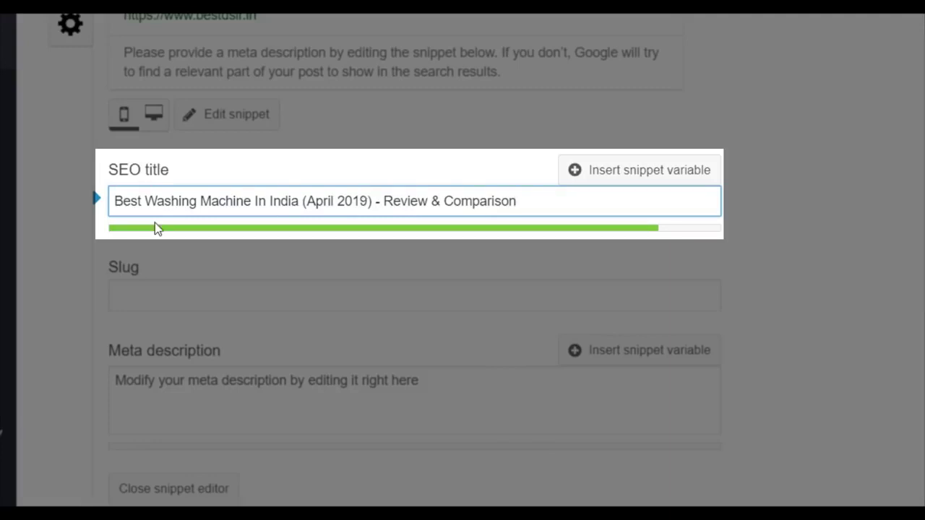
{"action": "left_click", "coordinate": [116, 201]}
{"action": "type", "text": "Top 10"}
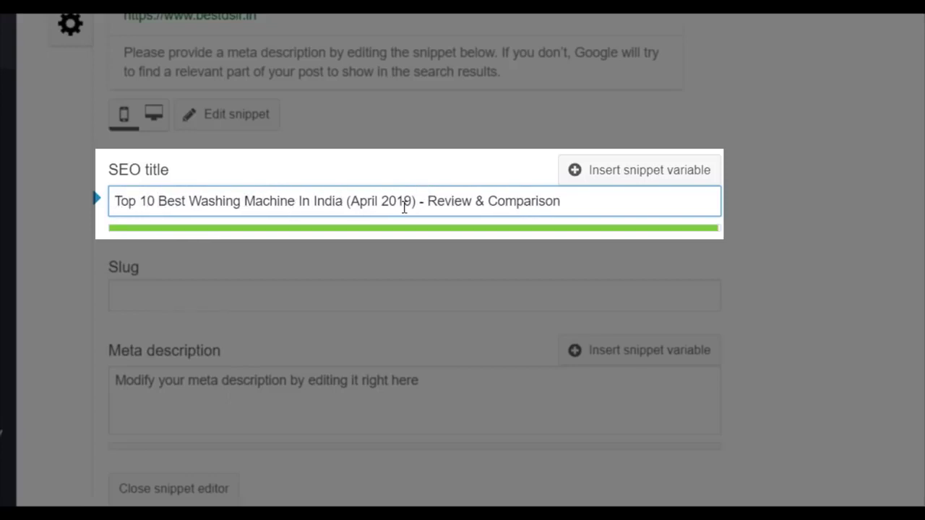
Compare the post title and the SEO title with the competing titles in the Google results
{"action": "scroll", "coordinate": [403, 269], "scroll_direction": "up", "scroll_amount": 4}
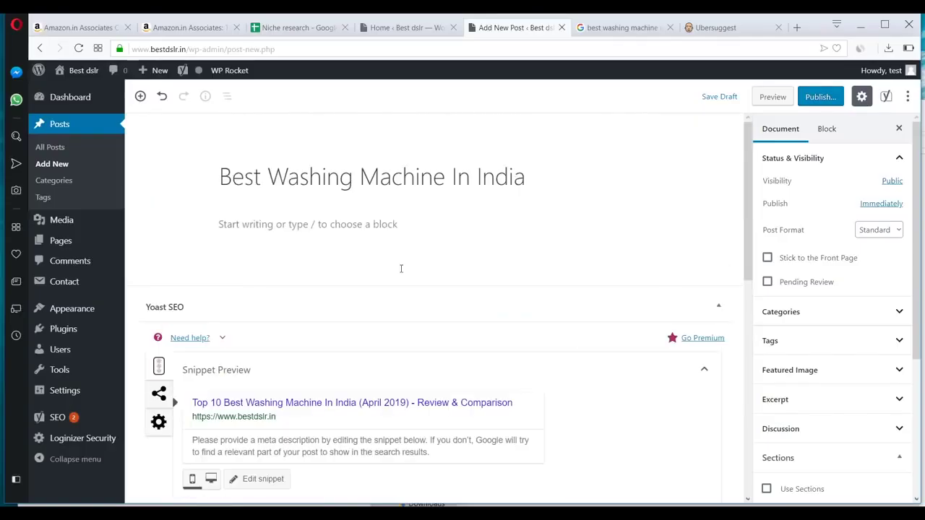
{"action": "left_click", "coordinate": [333, 180]}
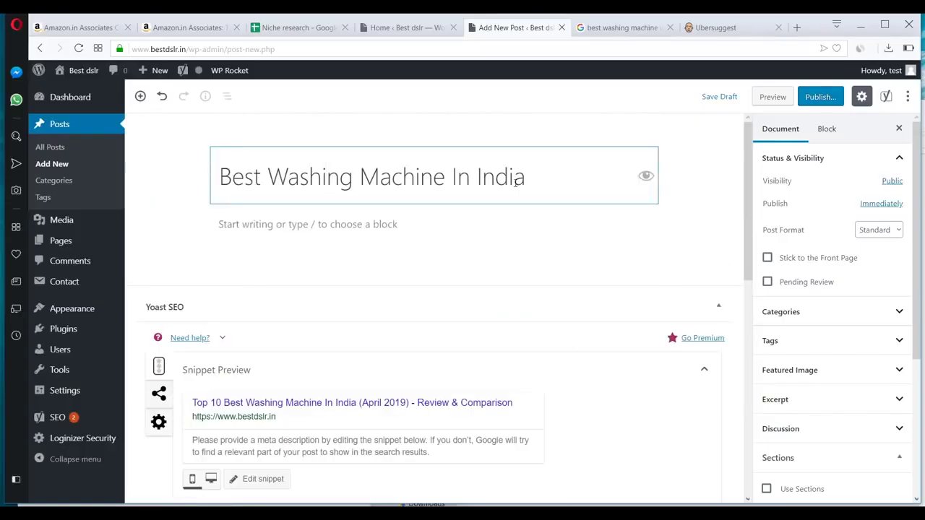
{"action": "left_click", "coordinate": [384, 239]}
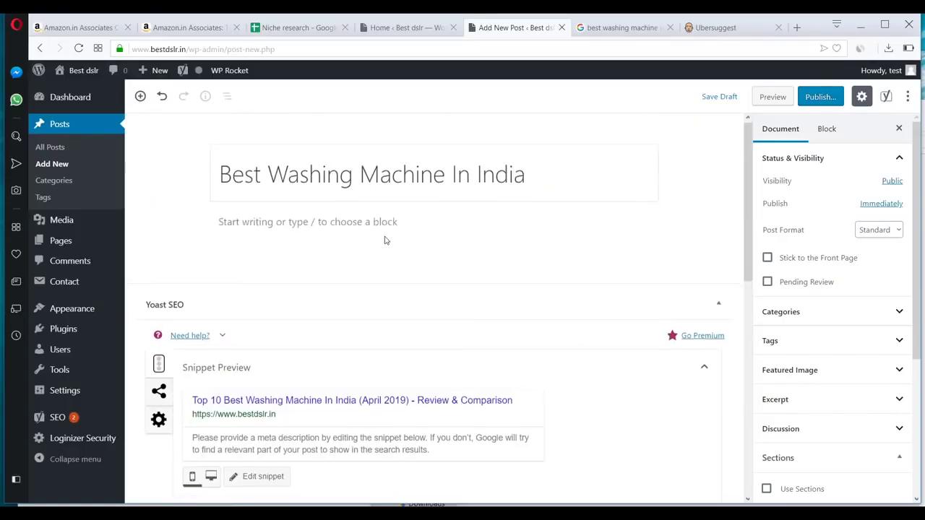
{"action": "scroll", "coordinate": [287, 407], "scroll_direction": "down", "scroll_amount": 3}
{"action": "left_click", "coordinate": [288, 353]}
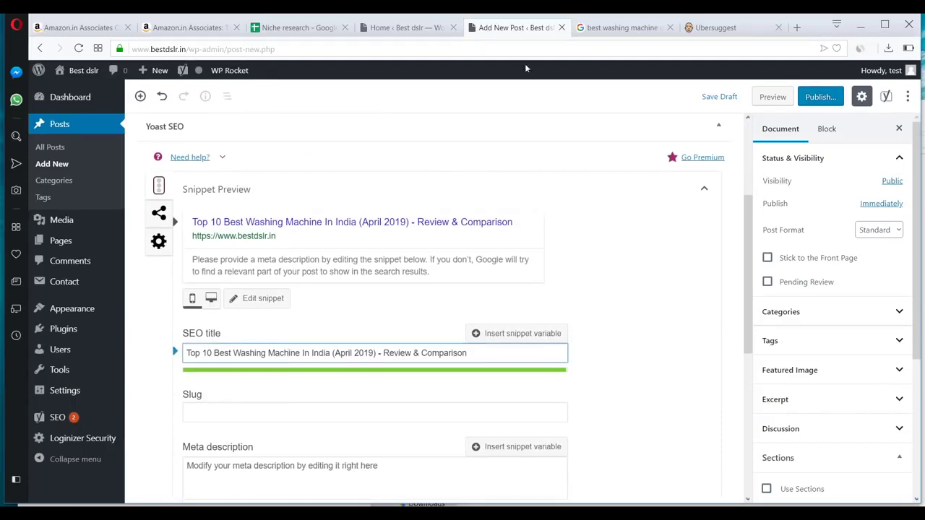
{"action": "left_click", "coordinate": [615, 31]}
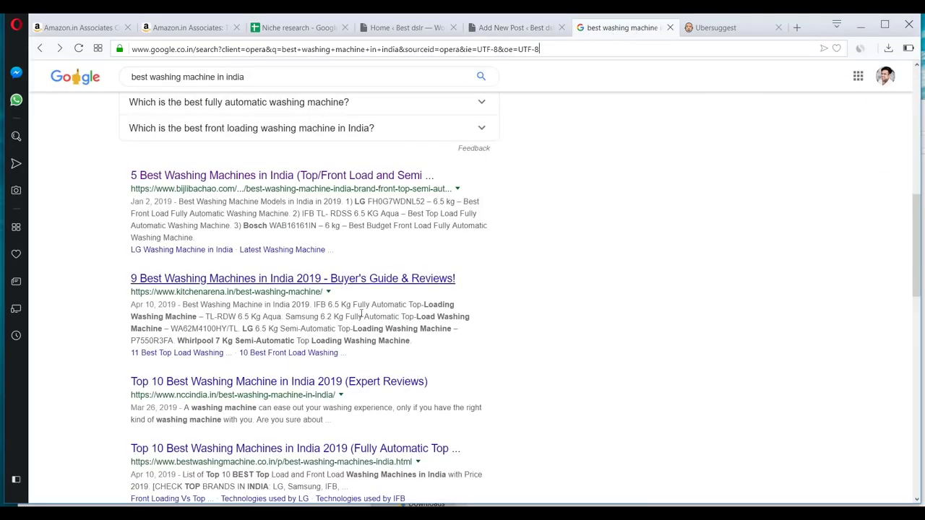
{"action": "left_click", "coordinate": [528, 32]}
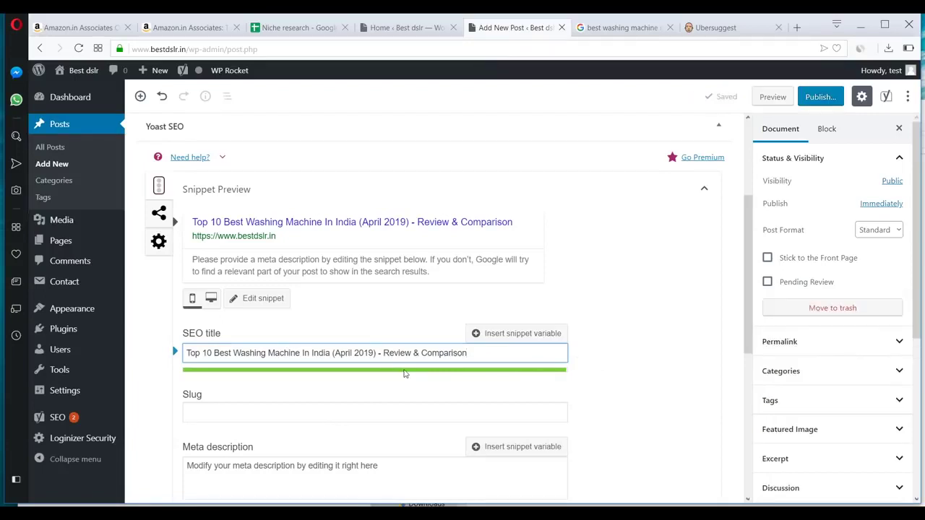
Copy "Best Washing Machine In India" from the SEO title and paste it into the post's slug
{"action": "scroll", "coordinate": [361, 400], "scroll_direction": "down", "scroll_amount": 1}
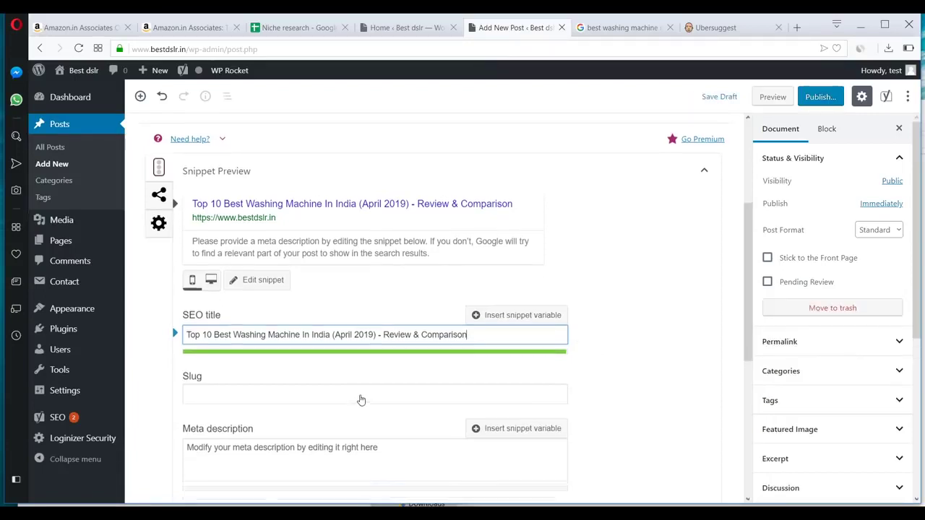
{"action": "scroll", "coordinate": [397, 394], "scroll_direction": "up", "scroll_amount": 4}
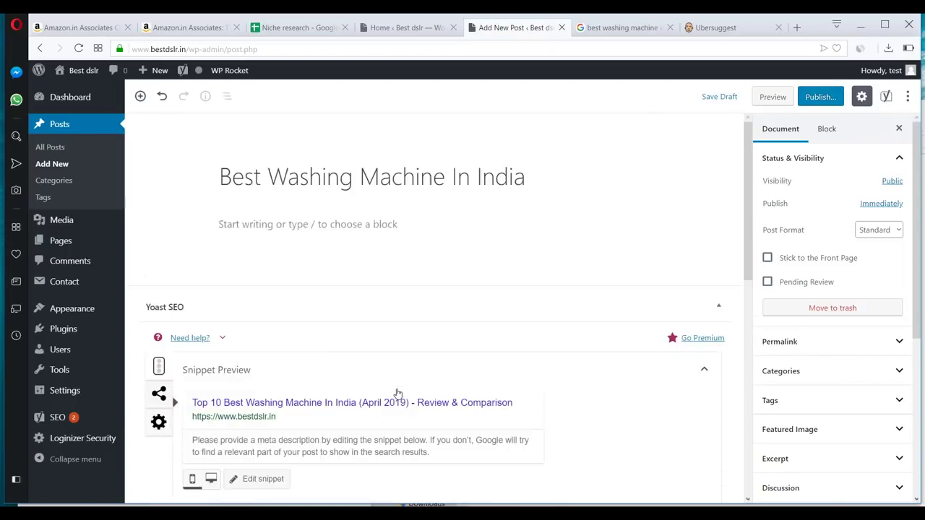
{"action": "left_click", "coordinate": [280, 179]}
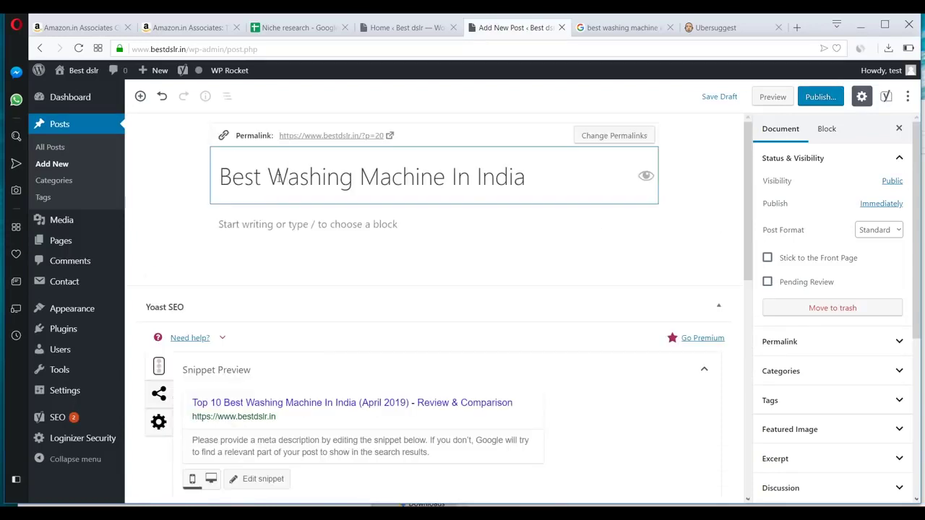
{"action": "scroll", "coordinate": [455, 227], "scroll_direction": "down", "scroll_amount": 5}
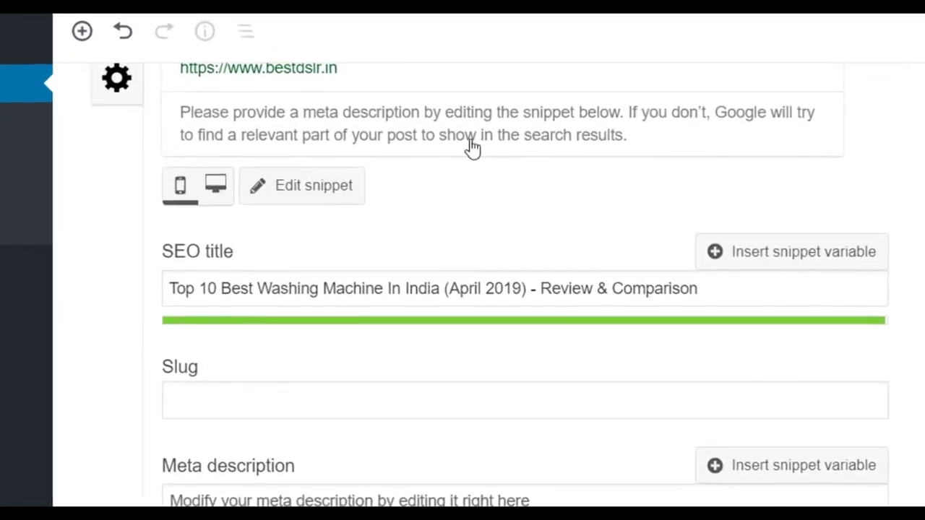
{"action": "left_click_drag", "start_coordinate": [442, 289], "coordinate": [227, 283]}
{"action": "key", "text": "ctrl+c"}
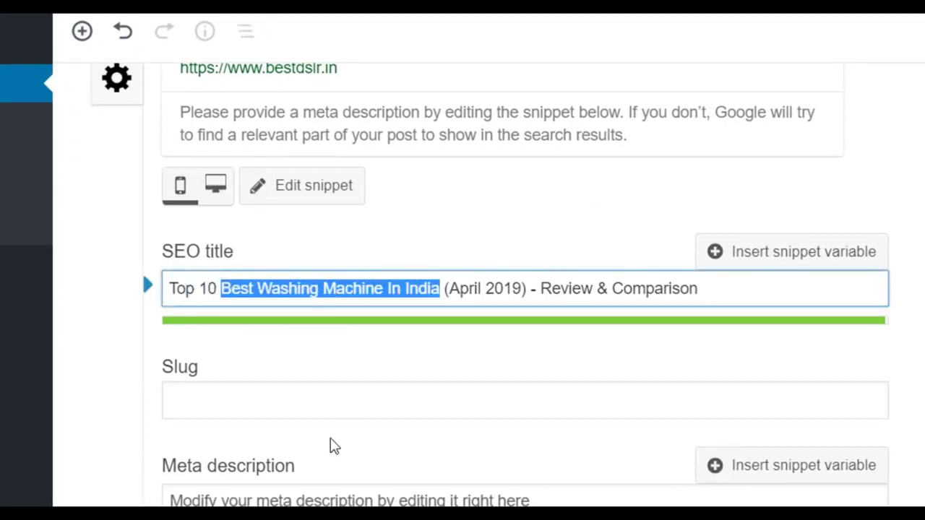
{"action": "left_click", "coordinate": [297, 415]}
{"action": "key", "text": "ctrl+v"}
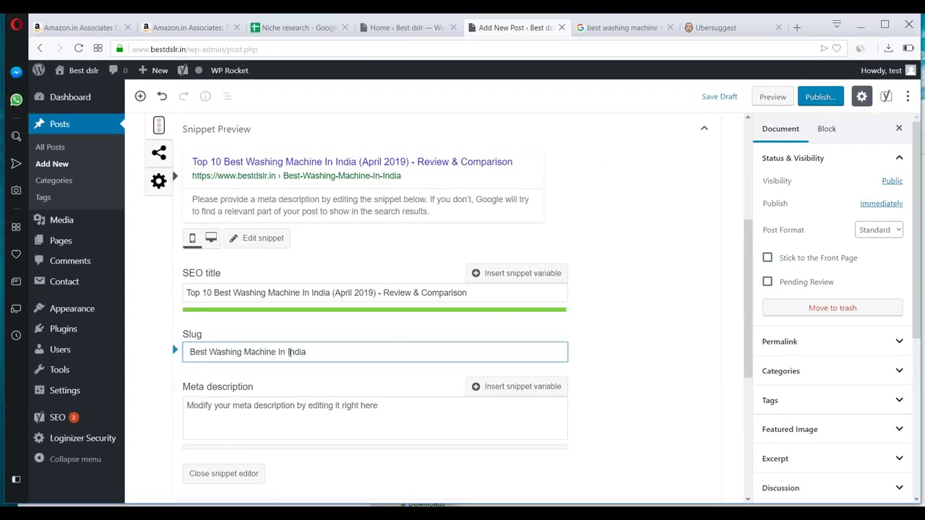
{"action": "left_click", "coordinate": [658, 252]}
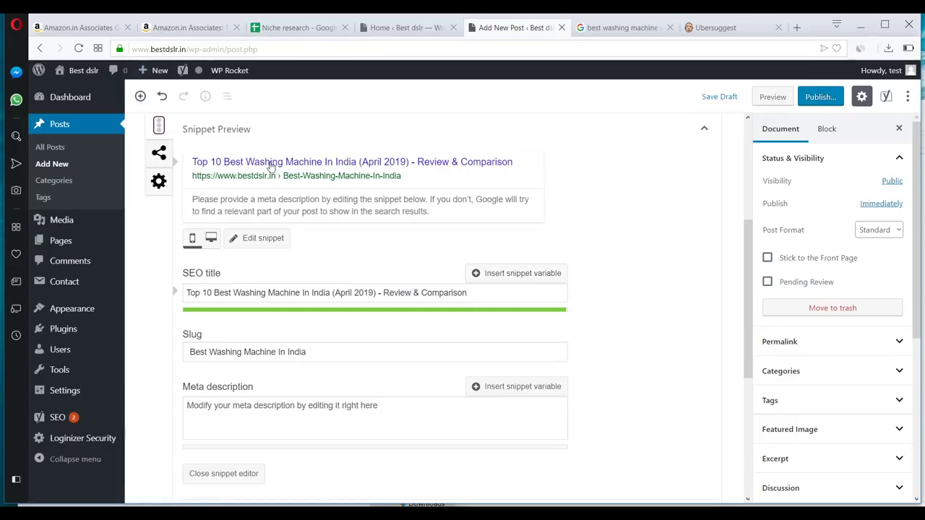
Compare the slug's wording with the SEO title and review the snippet preview and meta description field
{"action": "scroll", "coordinate": [345, 343], "scroll_direction": "down", "scroll_amount": 1}
{"action": "left_click", "coordinate": [302, 361]}
{"action": "key", "text": "shift+Tab"}
{"action": "key", "text": "shift+Tab"}
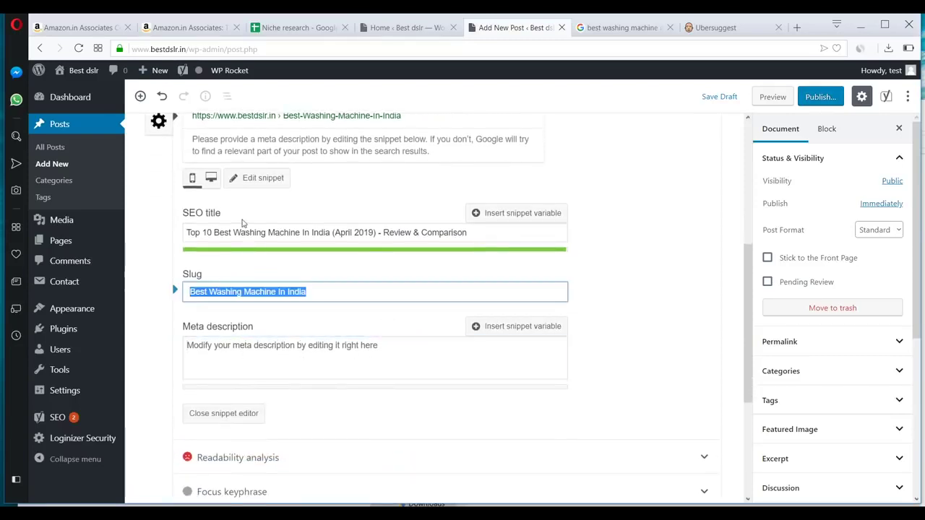
{"action": "left_click_drag", "start_coordinate": [214, 232], "coordinate": [305, 246]}
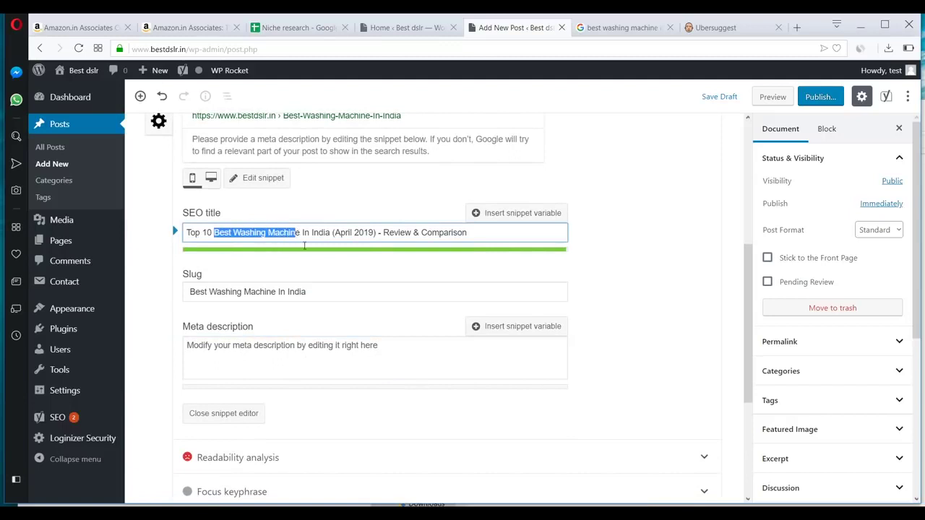
{"action": "left_click_drag", "start_coordinate": [317, 294], "coordinate": [190, 294]}
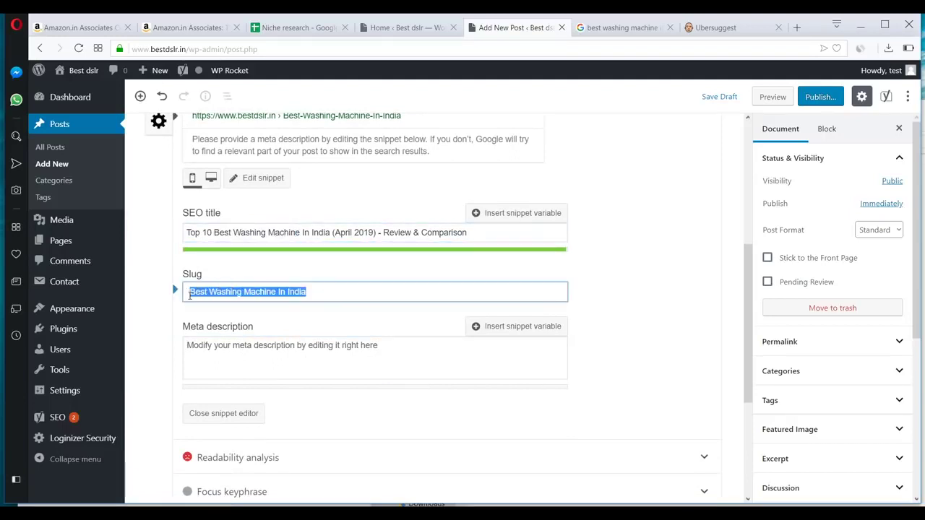
{"action": "left_click", "coordinate": [322, 296]}
{"action": "left_click", "coordinate": [275, 348]}
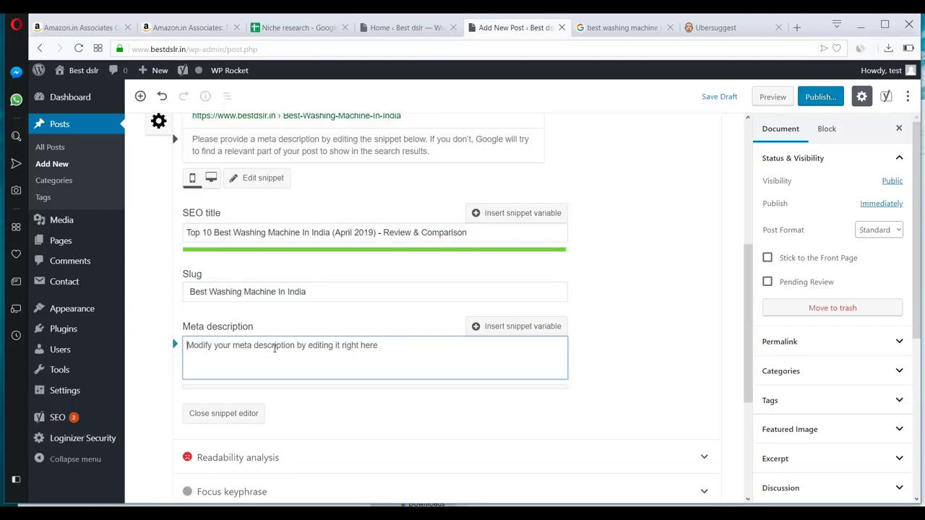
{"action": "scroll", "coordinate": [626, 252], "scroll_direction": "up", "scroll_amount": 2}
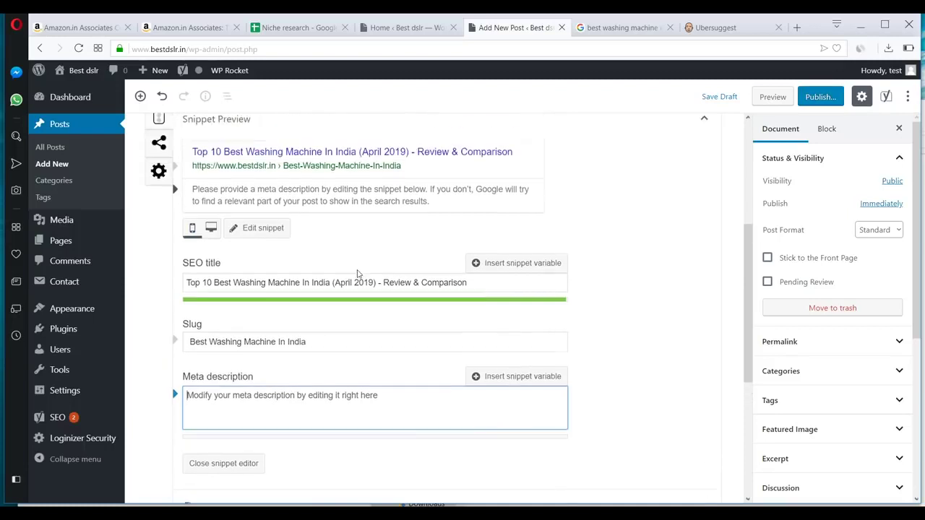
{"action": "scroll", "coordinate": [680, 295], "scroll_direction": "down", "scroll_amount": 2}
{"action": "left_click", "coordinate": [312, 234]}
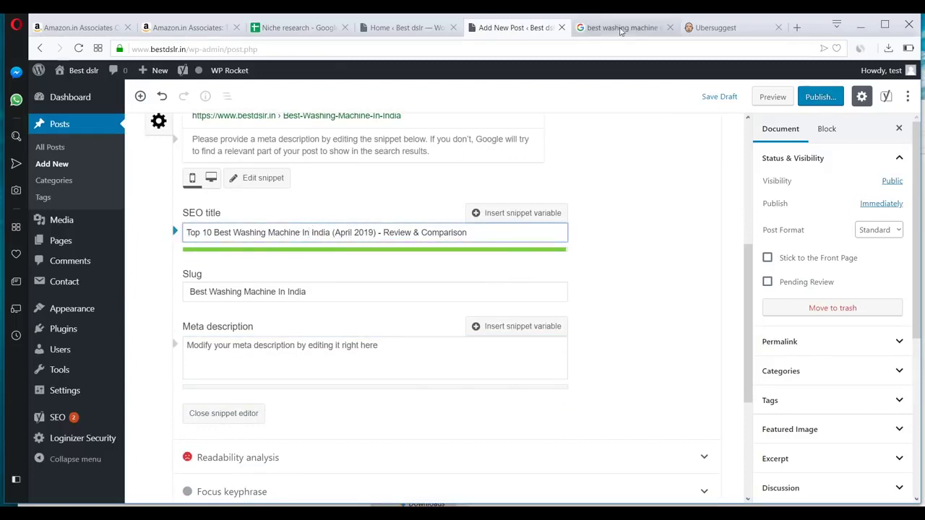
Examine the titles, URLs and descriptions of the competing Google results for "best washing machine in india"
{"action": "left_click", "coordinate": [622, 28]}
{"action": "scroll", "coordinate": [380, 234], "scroll_direction": "up", "scroll_amount": 6}
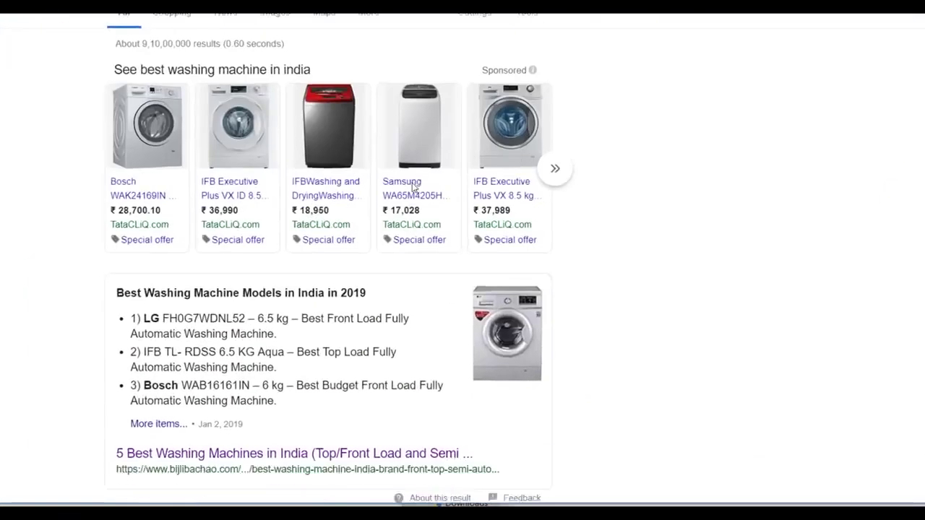
{"action": "scroll", "coordinate": [413, 187], "scroll_direction": "down", "scroll_amount": 10}
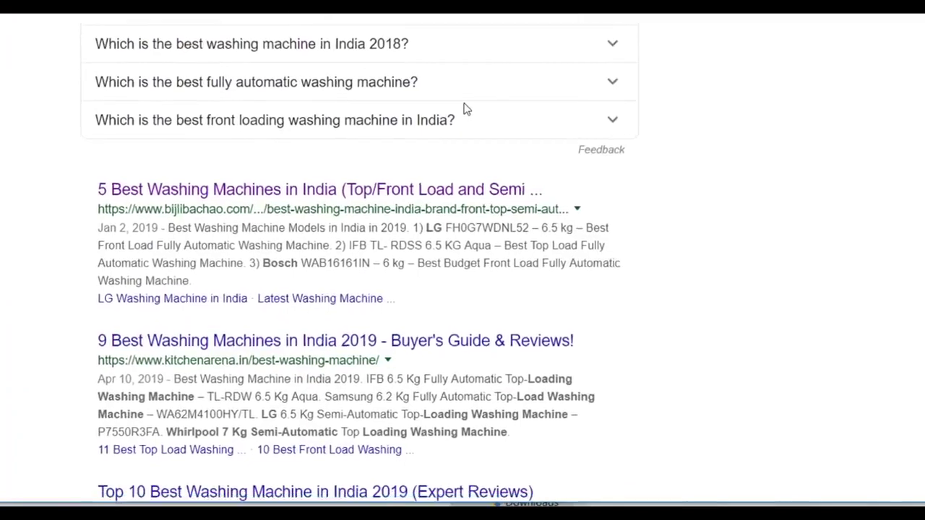
{"action": "scroll", "coordinate": [163, 311], "scroll_direction": "down", "scroll_amount": 3}
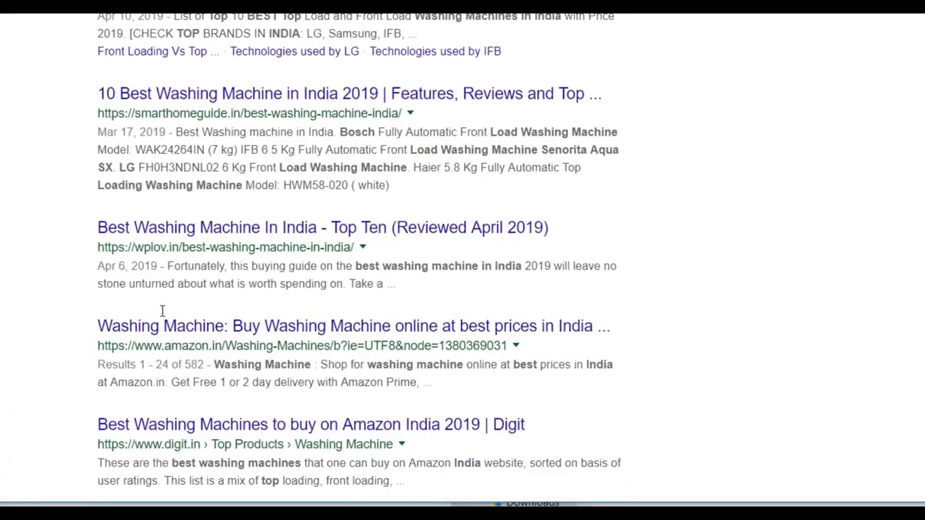
{"action": "scroll", "coordinate": [187, 389], "scroll_direction": "up", "scroll_amount": 5}
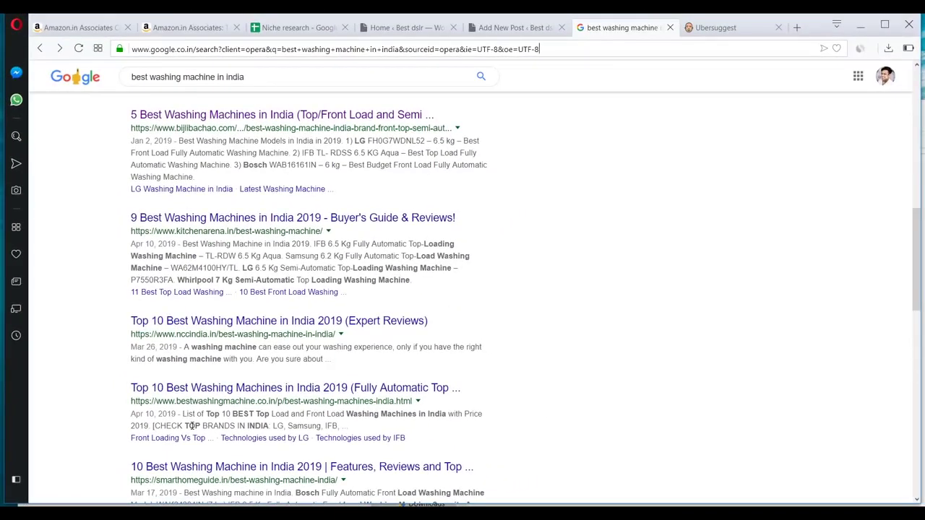
{"action": "scroll", "coordinate": [193, 412], "scroll_direction": "up", "scroll_amount": 6}
{"action": "scroll", "coordinate": [415, 356], "scroll_direction": "down", "scroll_amount": 1}
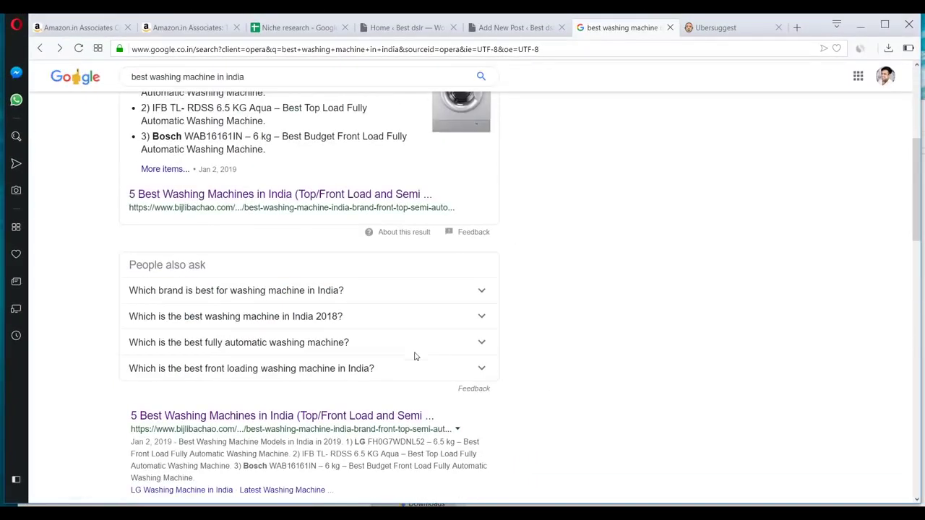
{"action": "scroll", "coordinate": [263, 278], "scroll_direction": "down", "scroll_amount": 2}
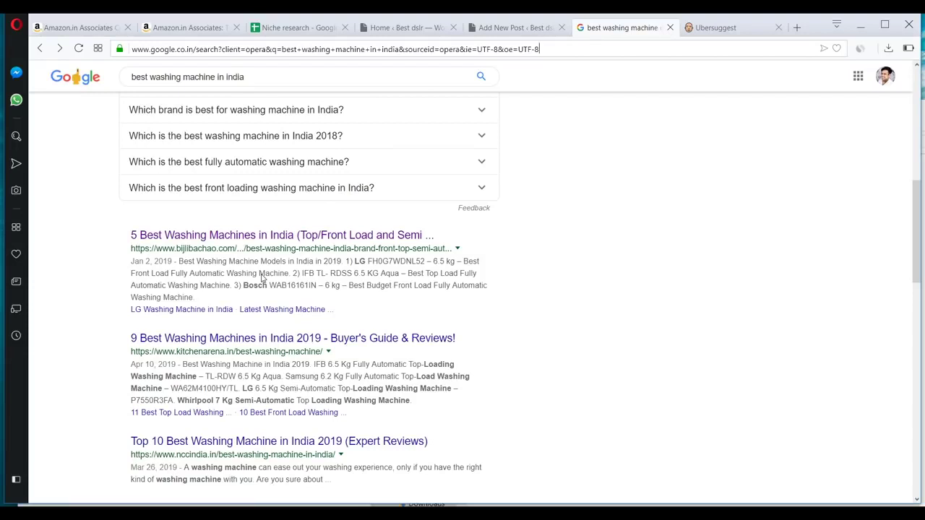
{"action": "scroll", "coordinate": [554, 290], "scroll_direction": "down", "scroll_amount": 2}
{"action": "scroll", "coordinate": [554, 289], "scroll_direction": "up", "scroll_amount": 3}
{"action": "scroll", "coordinate": [553, 289], "scroll_direction": "down", "scroll_amount": 3}
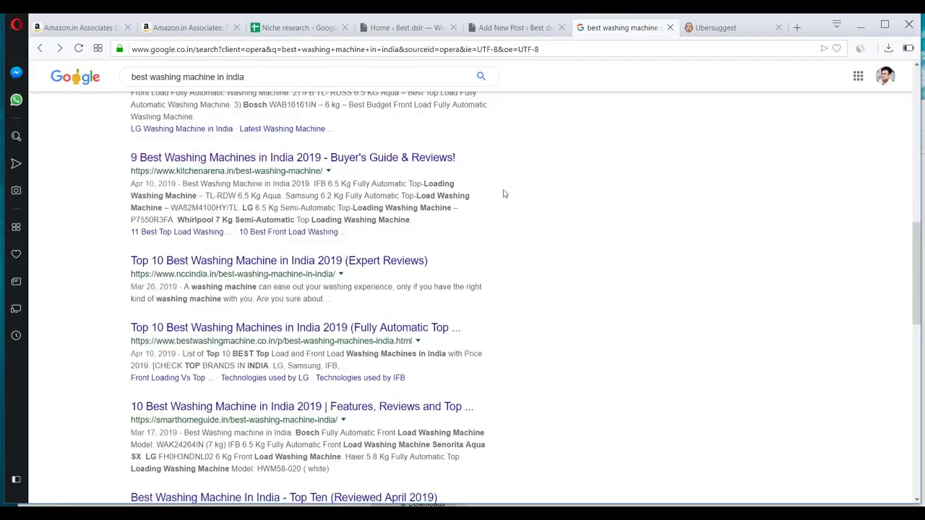
Review the "April 2019" date in the SEO title against the post title and the snippet preview
{"action": "left_click", "coordinate": [514, 28]}
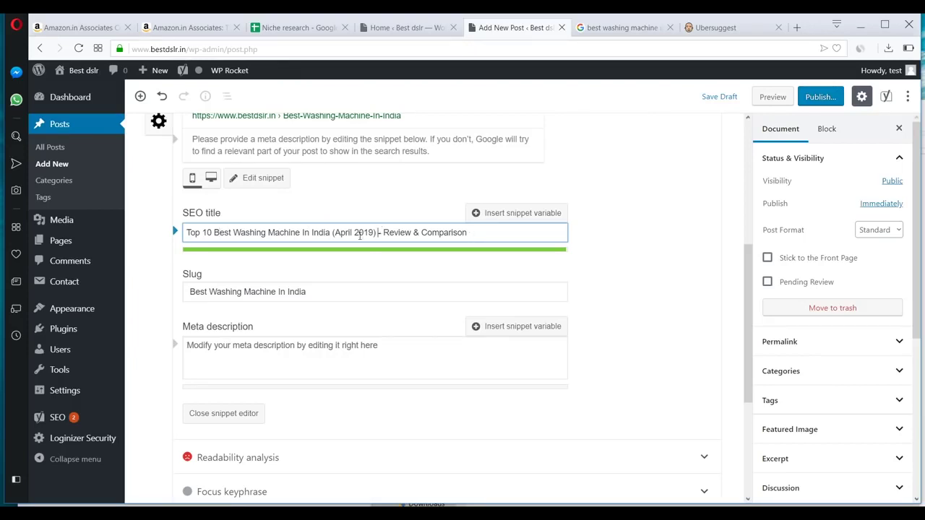
{"action": "left_click_drag", "start_coordinate": [336, 232], "coordinate": [370, 233]}
{"action": "scroll", "coordinate": [427, 330], "scroll_direction": "up", "scroll_amount": 4}
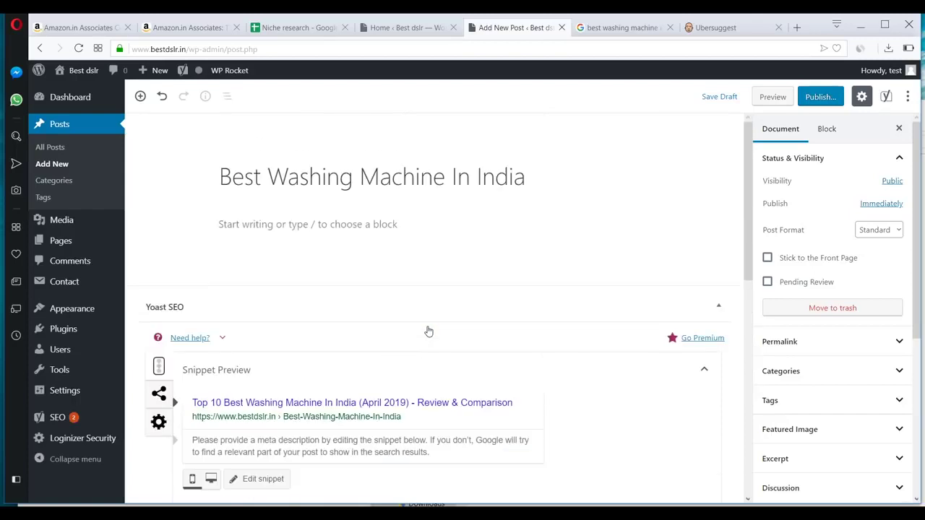
{"action": "scroll", "coordinate": [427, 330], "scroll_direction": "down", "scroll_amount": 4}
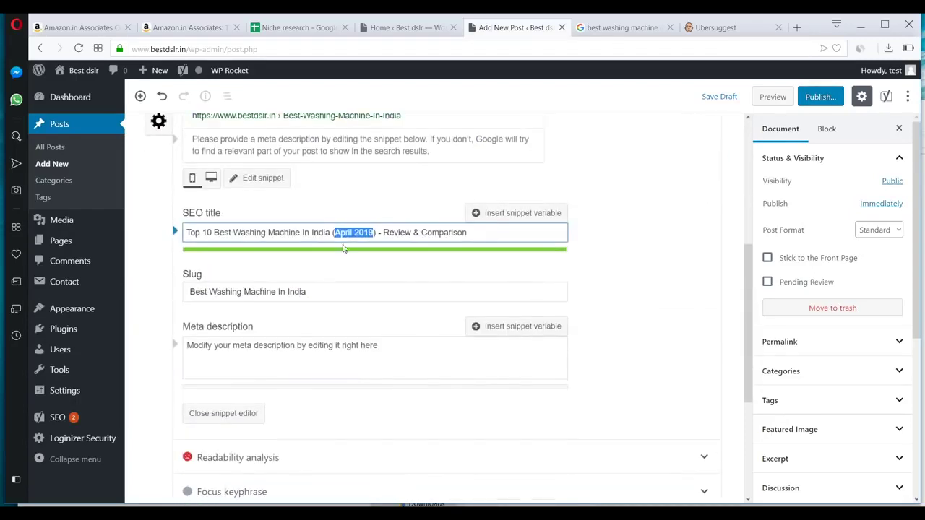
{"action": "left_click_drag", "start_coordinate": [335, 233], "coordinate": [376, 232]}
{"action": "scroll", "coordinate": [425, 235], "scroll_direction": "up", "scroll_amount": 3}
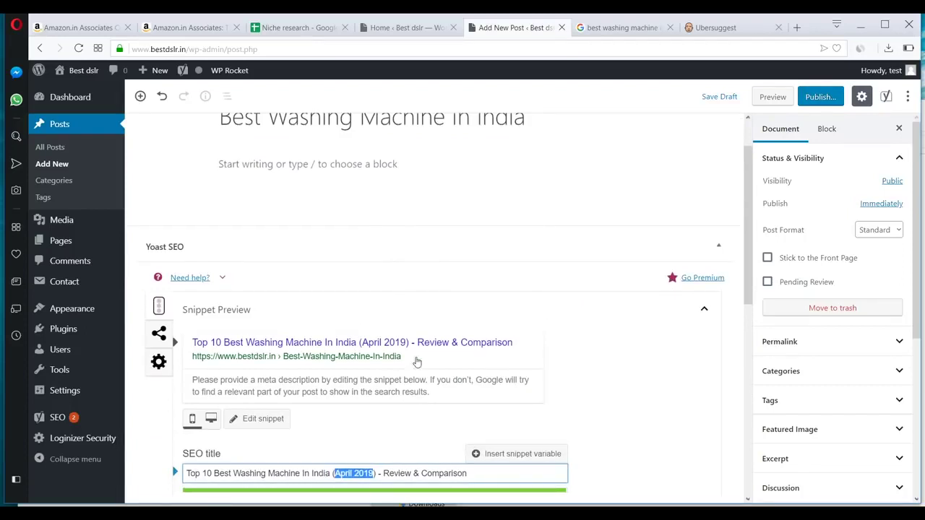
Check the competing Google result titles against the SEO title's "Review & Comparison" ending
{"action": "left_click", "coordinate": [623, 29]}
{"action": "scroll", "coordinate": [338, 323], "scroll_direction": "down", "scroll_amount": 3}
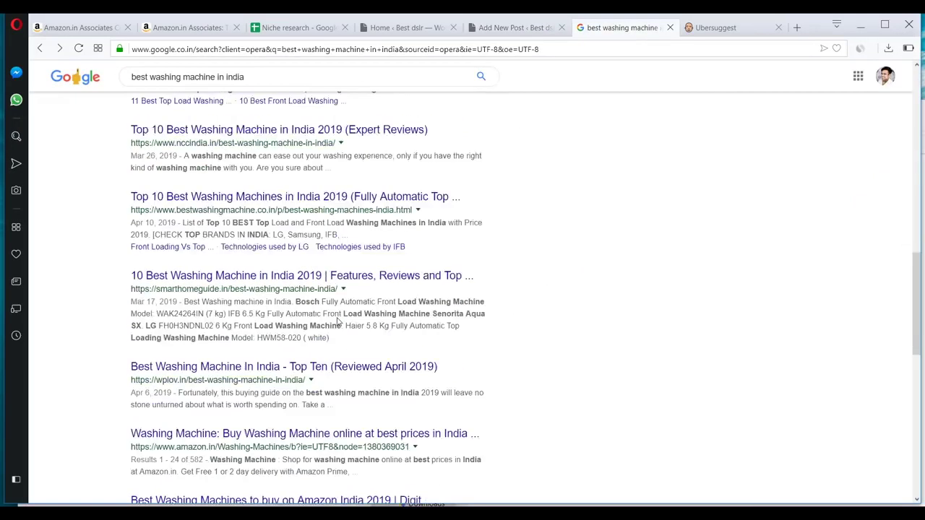
{"action": "scroll", "coordinate": [337, 322], "scroll_direction": "up", "scroll_amount": 4}
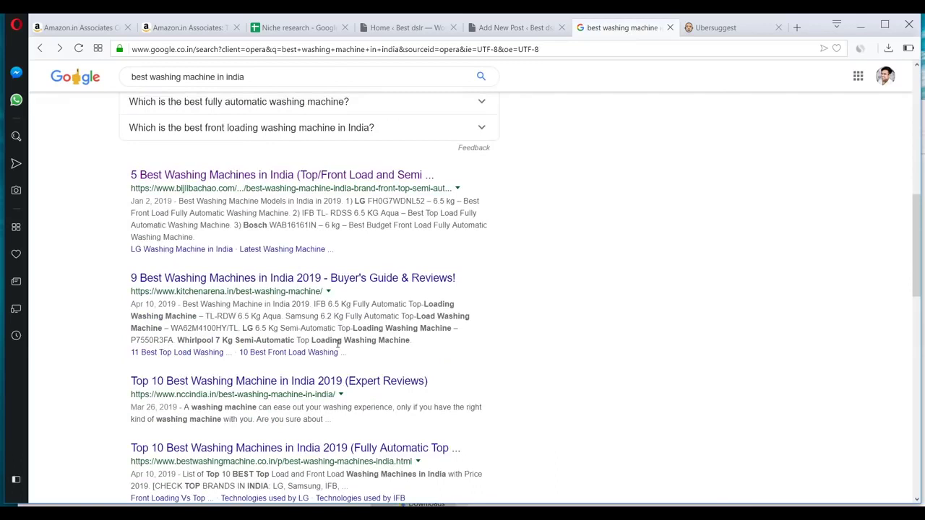
{"action": "left_click", "coordinate": [511, 33]}
{"action": "scroll", "coordinate": [452, 328], "scroll_direction": "down", "scroll_amount": 3}
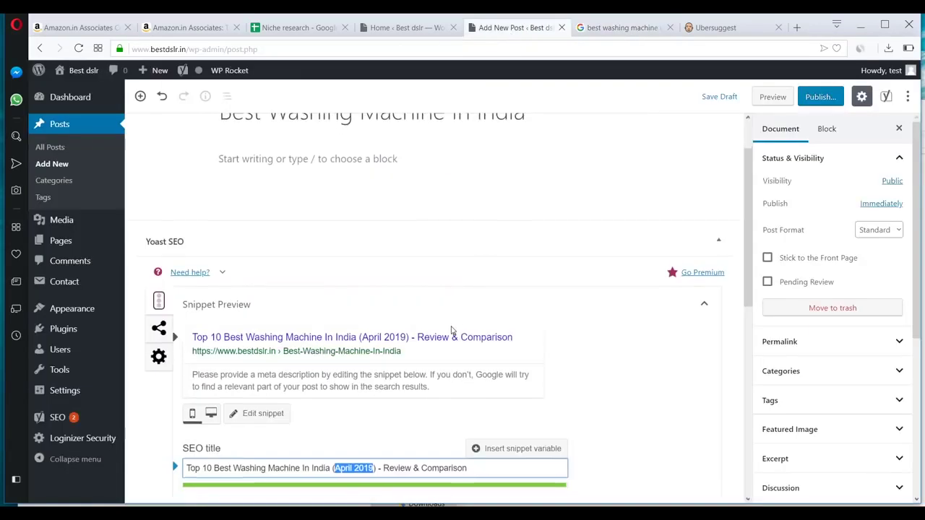
{"action": "left_click_drag", "start_coordinate": [384, 233], "coordinate": [478, 239]}
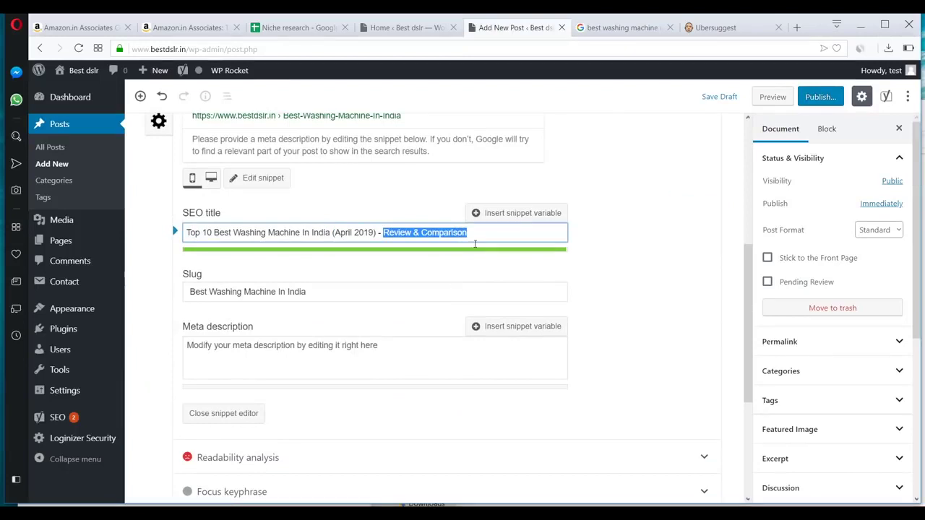
{"action": "scroll", "coordinate": [455, 287], "scroll_direction": "up", "scroll_amount": 3}
{"action": "scroll", "coordinate": [455, 287], "scroll_direction": "down", "scroll_amount": 4}
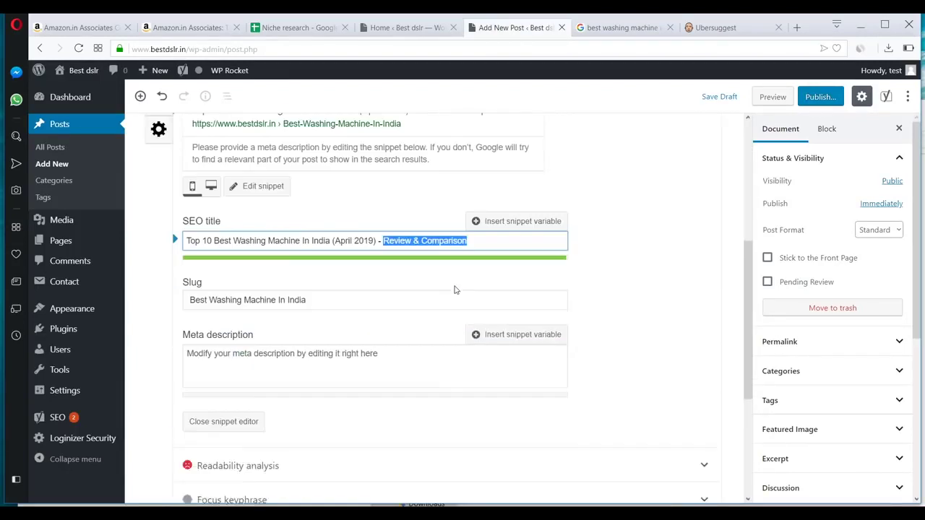
{"action": "left_click", "coordinate": [623, 28]}
{"action": "left_click", "coordinate": [517, 27]}
Enter the meta description "We did comprehensive research on the best washing machines in india and came up with our final recommendations."
{"action": "scroll", "coordinate": [267, 290], "scroll_direction": "down", "scroll_amount": 1}
{"action": "left_click", "coordinate": [268, 289]}
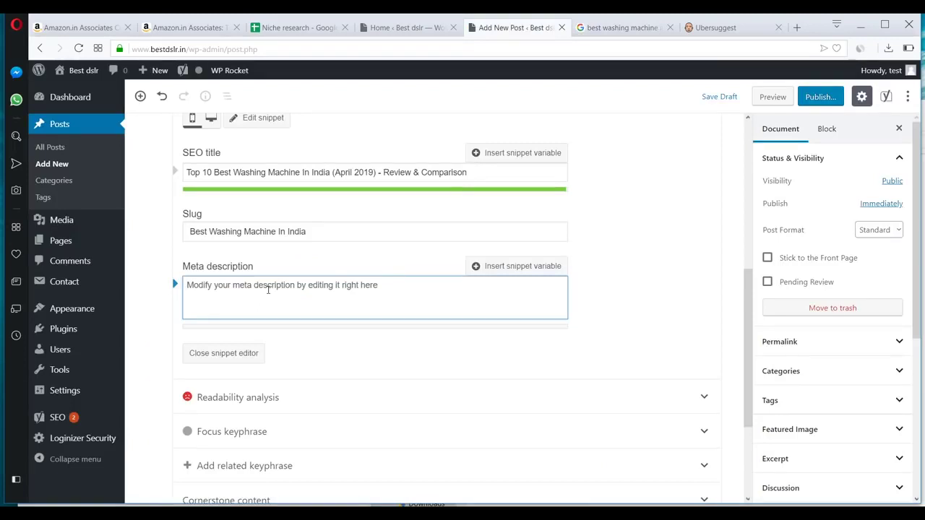
{"action": "type", "text": "We did comprehensiv"}
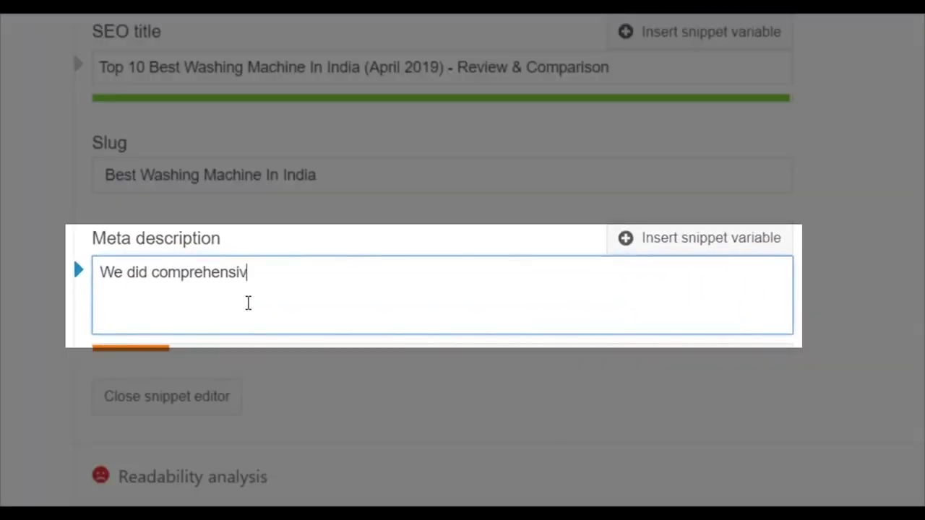
{"action": "type", "text": "e ree"}
{"action": "key", "text": "BackSpace"}
{"action": "type", "text": "search on the best washing machines in india and c"}
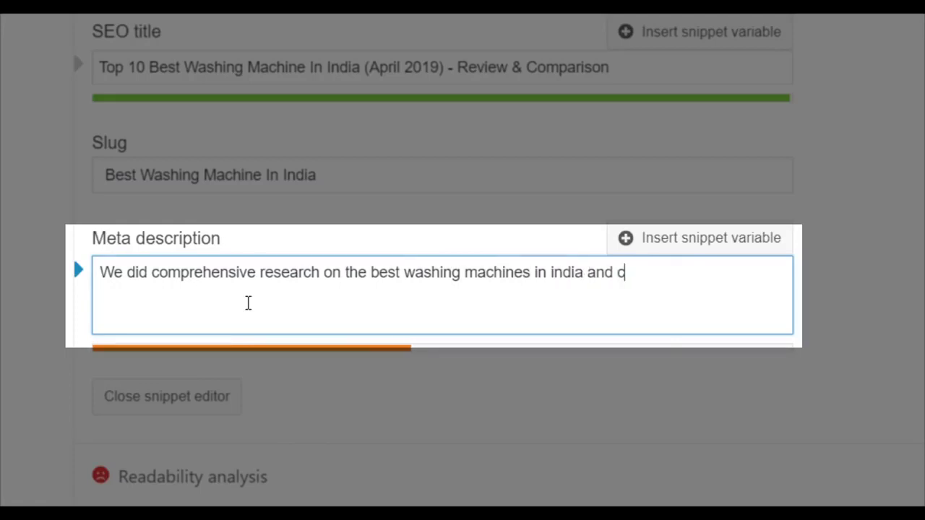
{"action": "type", "text": "me"}
{"action": "key", "text": "BackSpace"}
{"action": "key", "text": "BackSpace"}
{"action": "type", "text": "ame up with our f"}
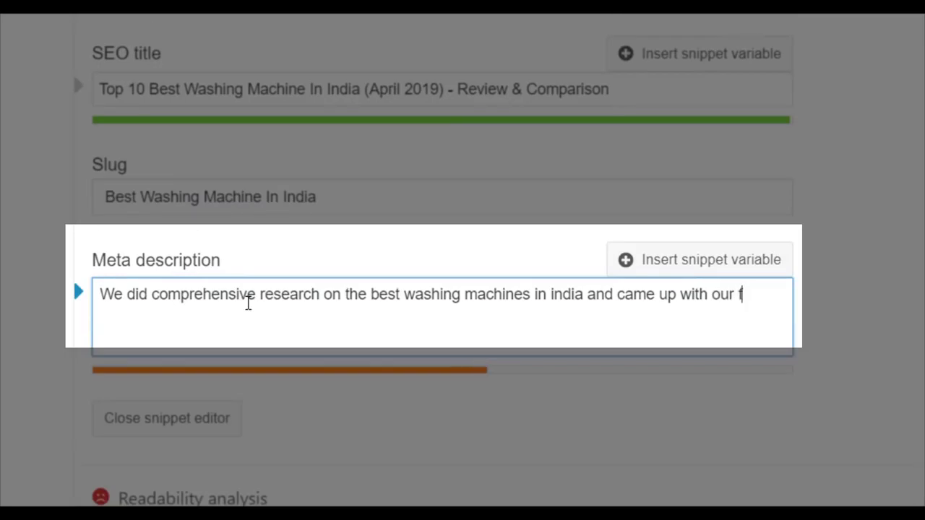
{"action": "type", "text": "inal recommende"}
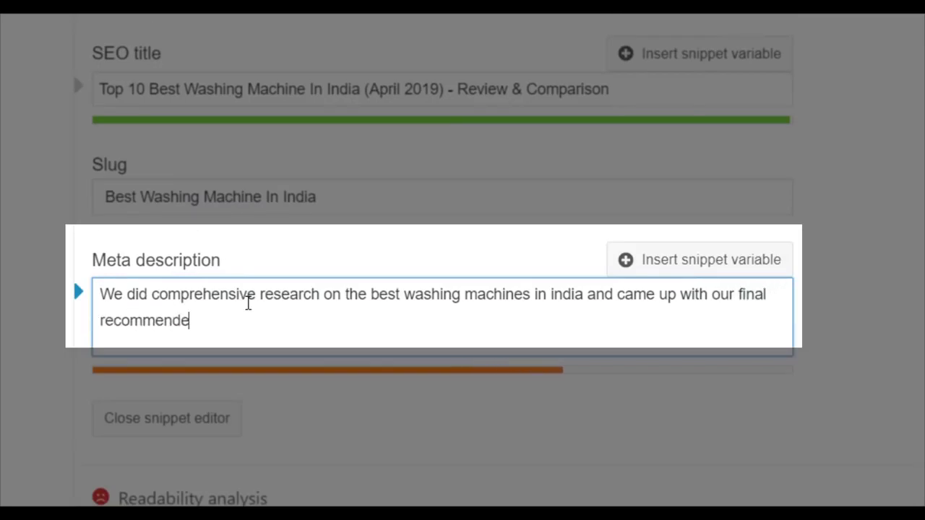
{"action": "type", "text": "tions. "}
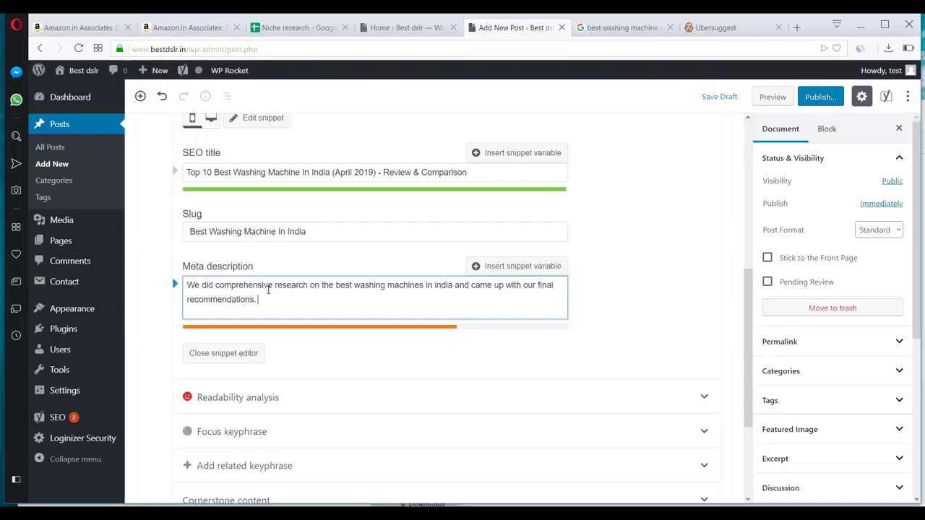
Extend the meta description with "If you are planning to buy a washing machine"
{"action": "type", "text": "If you are planning to buy a wash"}
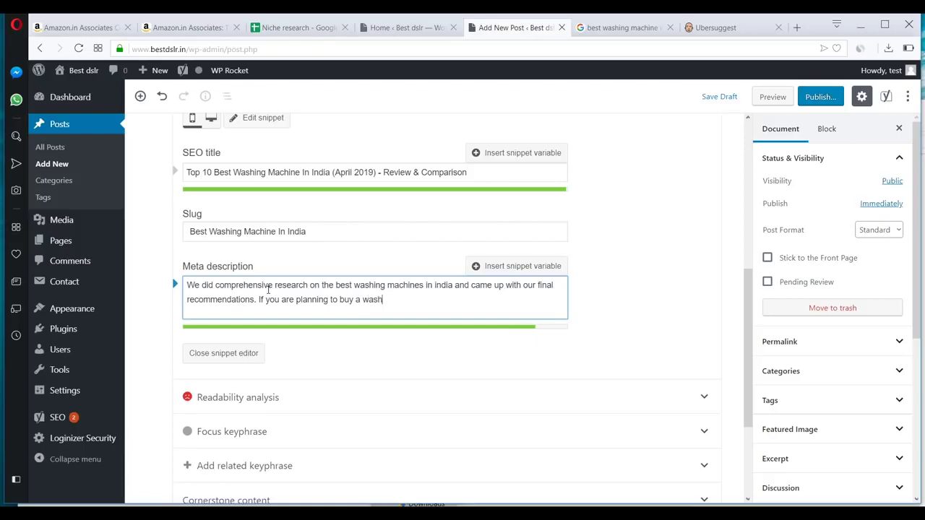
{"action": "type", "text": "e th"}
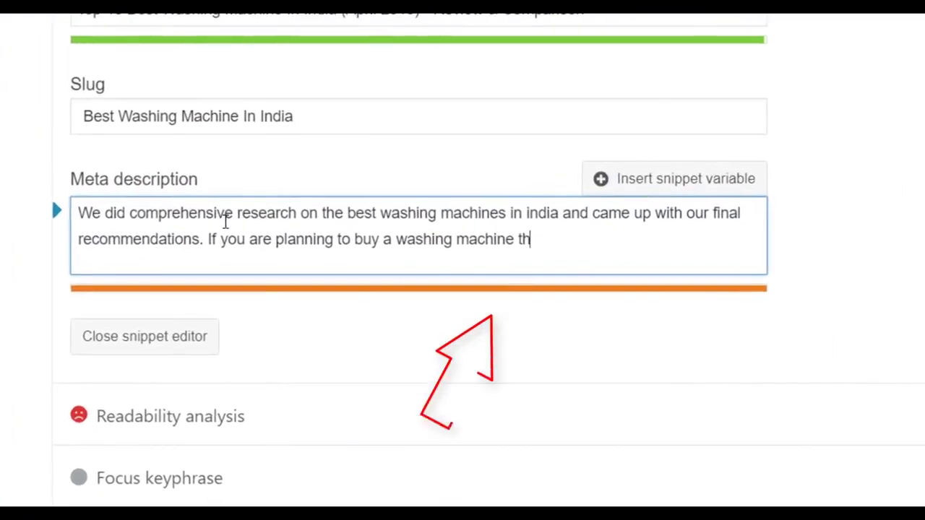
{"action": "key", "text": "BackSpace"}
{"action": "key", "text": "BackSpace"}
{"action": "left_click", "coordinate": [391, 239]}
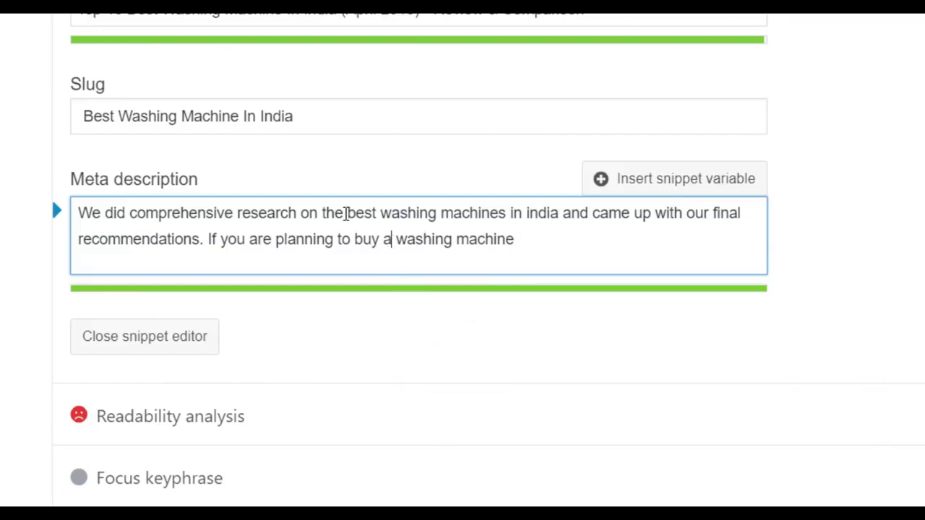
Review the full SEO title and compare it with the competing Google result titles
{"action": "left_click", "coordinate": [527, 214]}
{"action": "left_click", "coordinate": [161, 114]}
{"action": "left_click", "coordinate": [192, 20]}
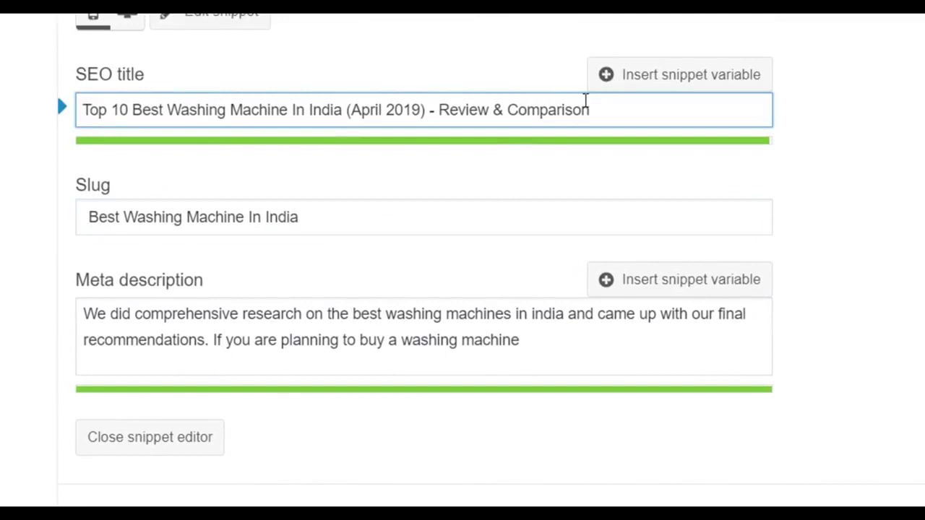
{"action": "left_click_drag", "start_coordinate": [620, 116], "coordinate": [158, 112]}
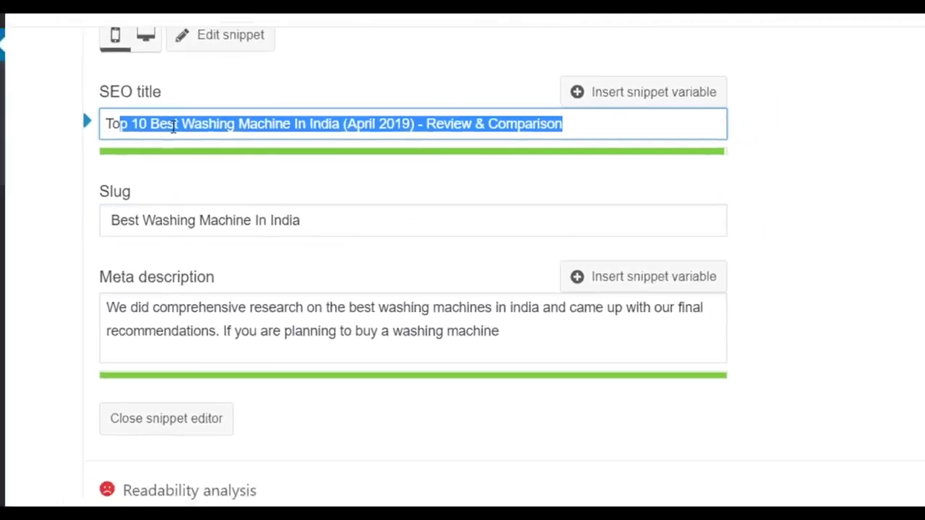
{"action": "left_click", "coordinate": [622, 27]}
{"action": "left_click", "coordinate": [515, 28]}
Review the date and the "Review & Comparison" ending of the SEO title, plus the snippet preview and post title
{"action": "left_click", "coordinate": [355, 172]}
{"action": "left_click_drag", "start_coordinate": [336, 173], "coordinate": [372, 172]}
{"action": "left_click", "coordinate": [379, 174]}
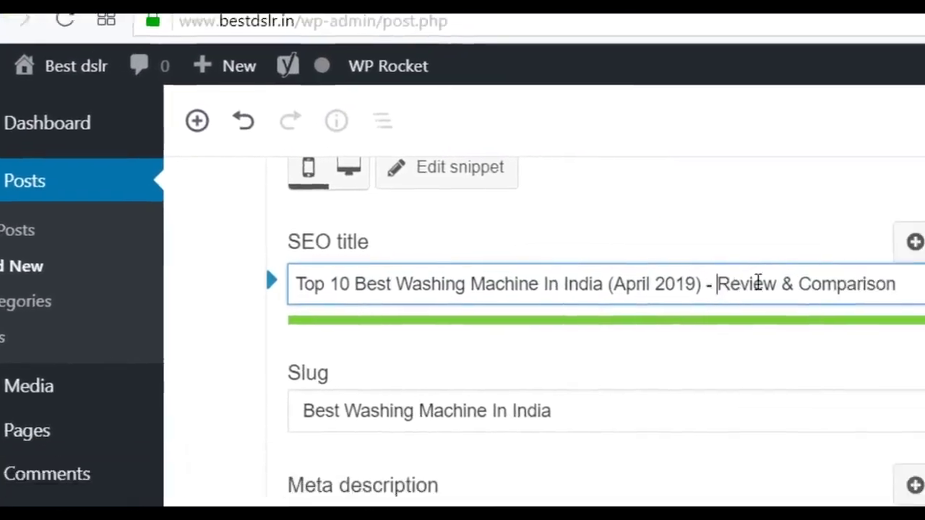
{"action": "left_click_drag", "start_coordinate": [381, 173], "coordinate": [473, 172]}
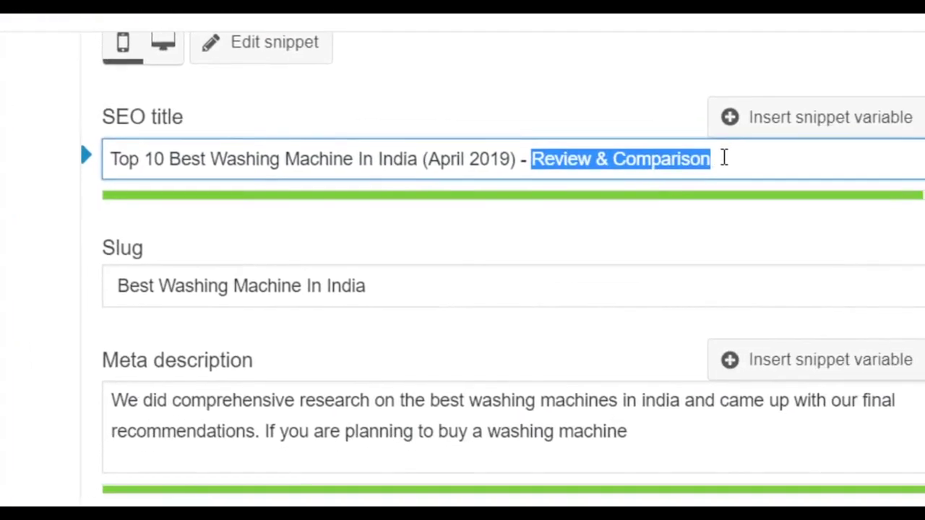
{"action": "left_click", "coordinate": [749, 172]}
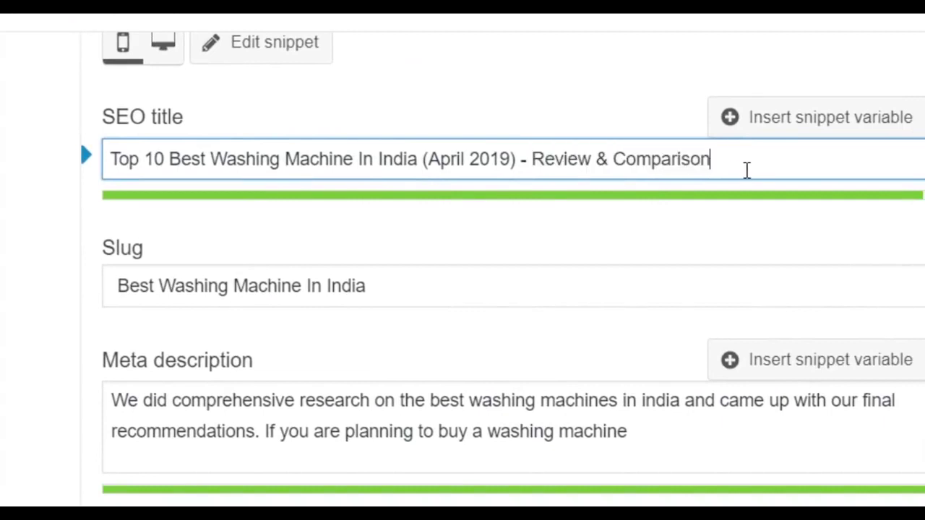
{"action": "scroll", "coordinate": [746, 172], "scroll_direction": "up", "scroll_amount": 3}
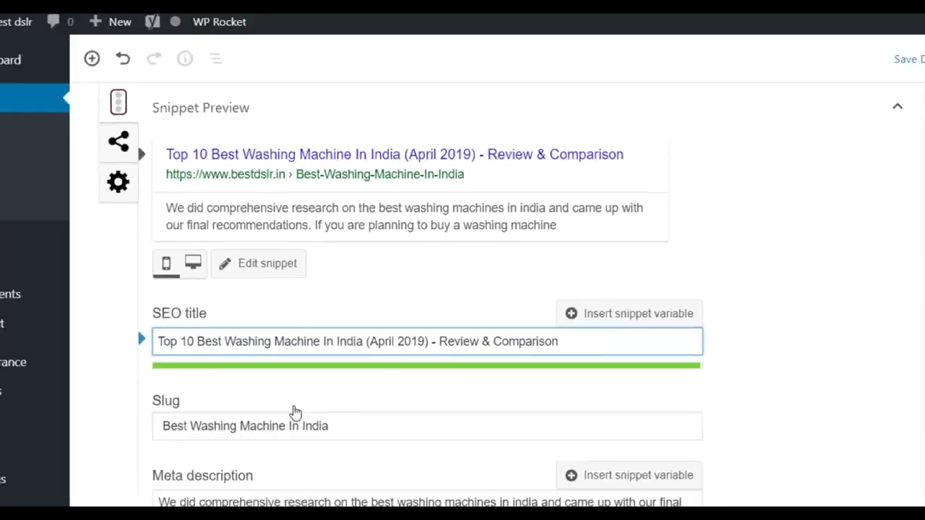
{"action": "scroll", "coordinate": [295, 412], "scroll_direction": "up", "scroll_amount": 3}
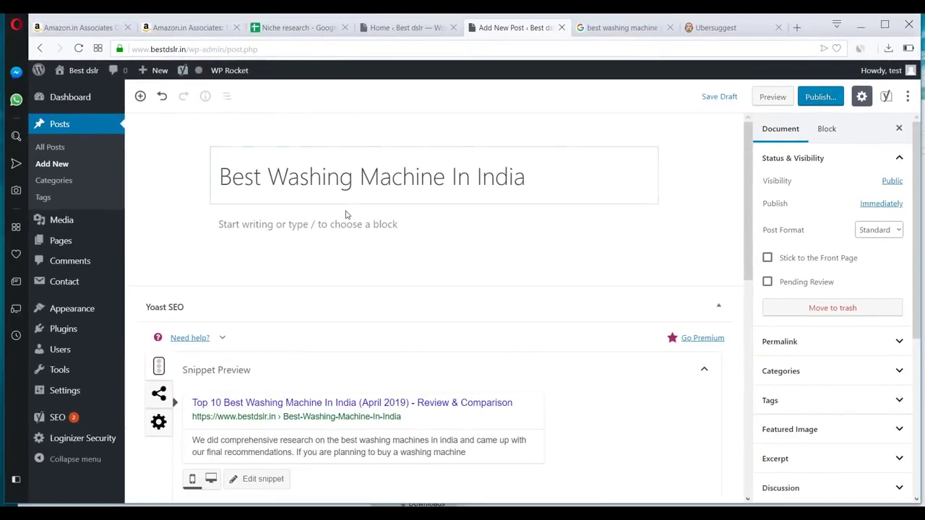
Open the competing Google results from bijlibachao.com, kitchenarena.in, nccindia.in, bestwashingmachine.co.in and smarthomeguide.in in separate background tabs
{"action": "key", "text": "ctrl+Tab"}
{"action": "key", "text": "ctrl+Tab"}
{"action": "key", "text": "ctrl+Tab"}
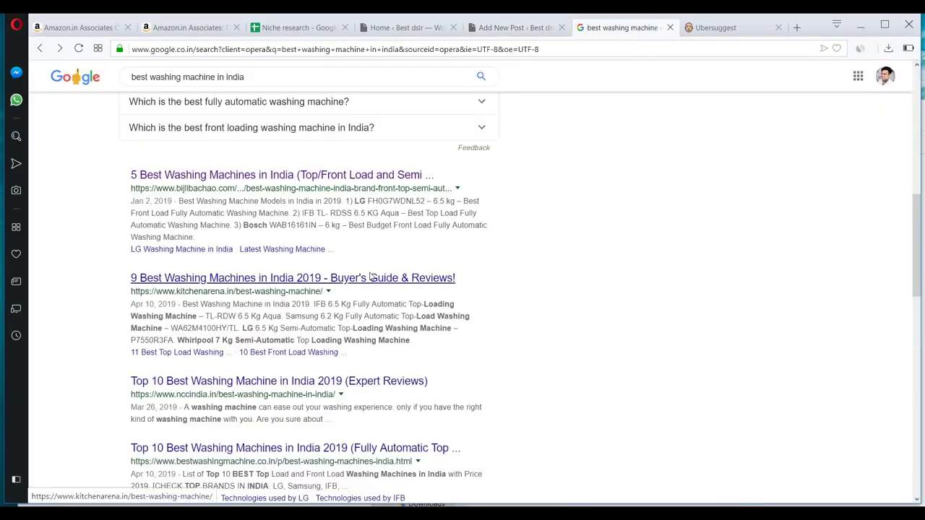
{"action": "scroll", "coordinate": [370, 277], "scroll_direction": "up", "scroll_amount": 5}
{"action": "scroll", "coordinate": [264, 123], "scroll_direction": "up", "scroll_amount": 3}
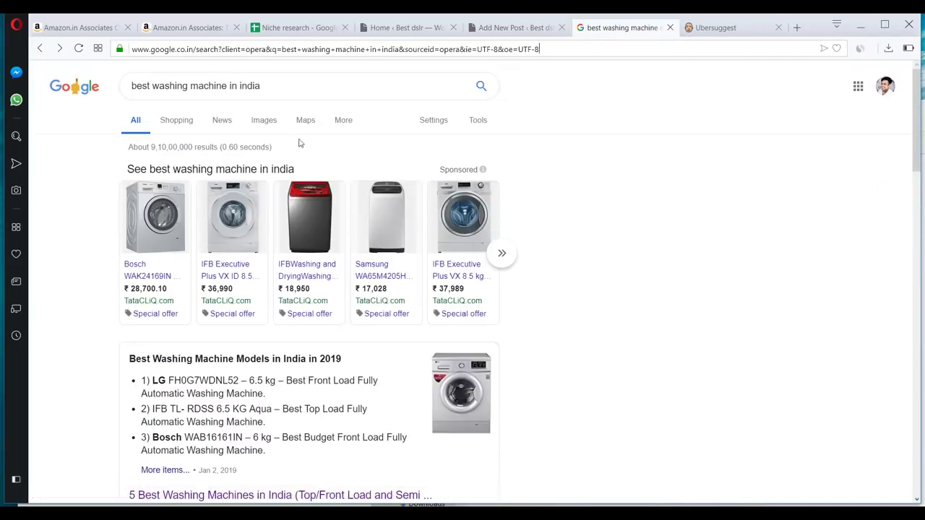
{"action": "scroll", "coordinate": [298, 141], "scroll_direction": "down", "scroll_amount": 5}
{"action": "middle_click", "coordinate": [282, 116]}
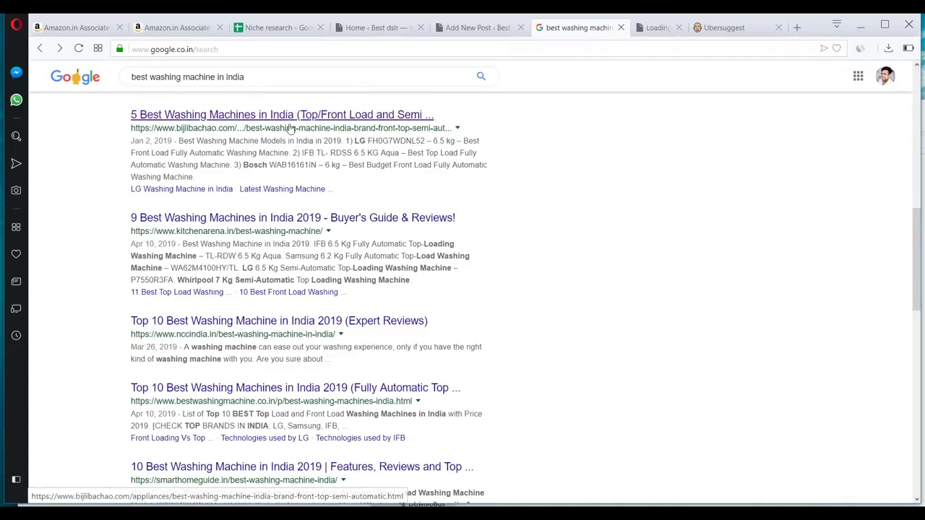
{"action": "middle_click", "coordinate": [271, 218]}
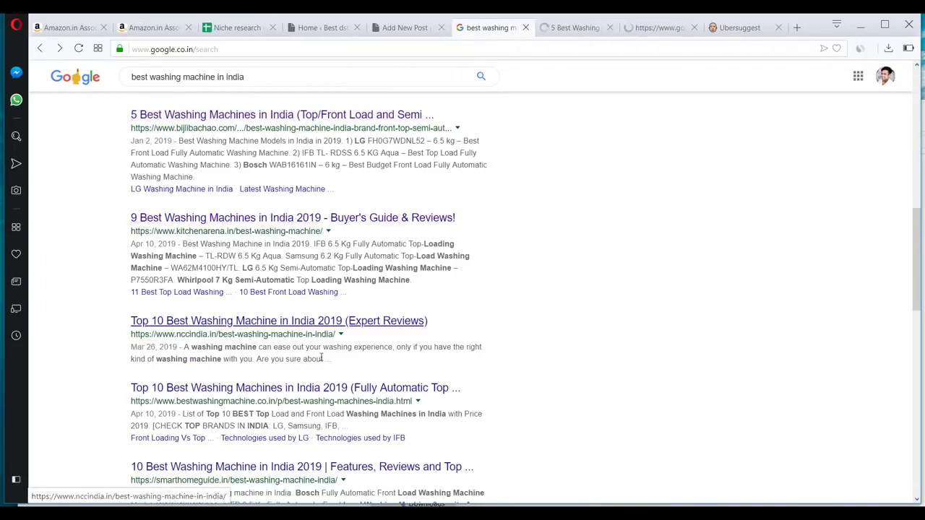
{"action": "middle_click", "coordinate": [303, 321]}
{"action": "middle_click", "coordinate": [303, 388]}
{"action": "middle_click", "coordinate": [304, 467]}
Skim the opened competitor articles from Bijli Bachao through Best Washing Machines for their titles, introductions and content layout
{"action": "key", "text": "ctrl+Tab"}
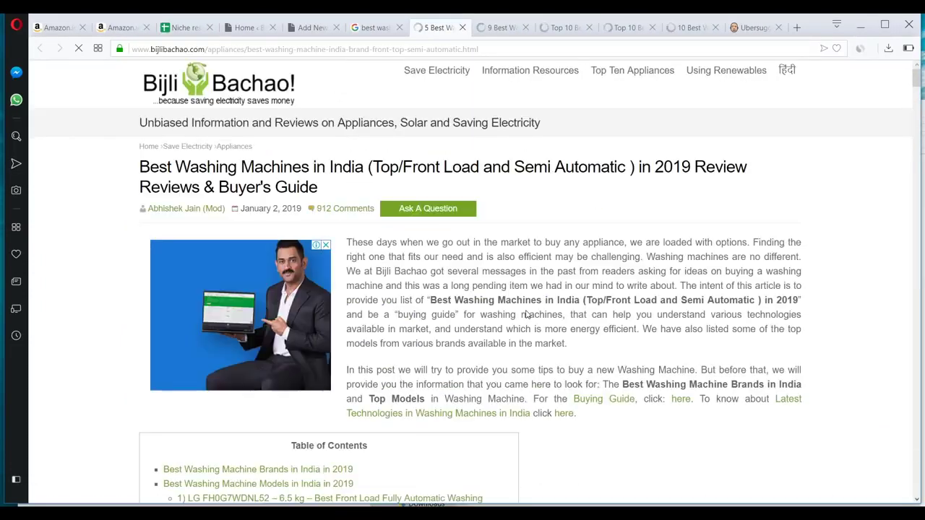
{"action": "left_click", "coordinate": [503, 28]}
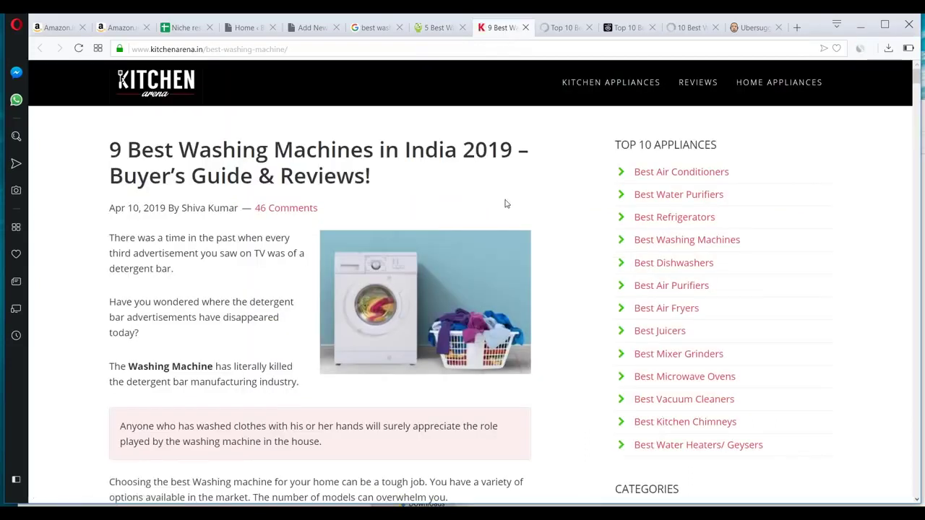
{"action": "scroll", "coordinate": [496, 291], "scroll_direction": "down", "scroll_amount": 15}
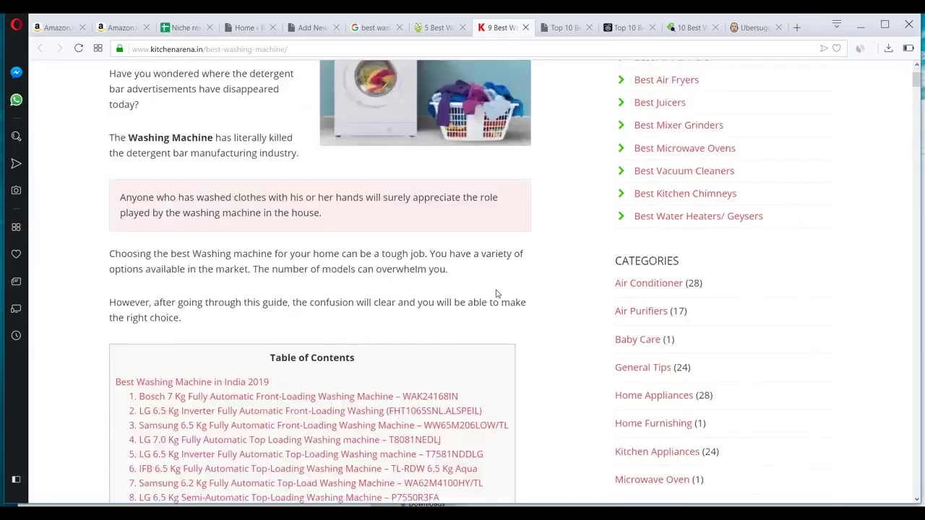
{"action": "scroll", "coordinate": [497, 295], "scroll_direction": "down", "scroll_amount": 5}
{"action": "scroll", "coordinate": [497, 294], "scroll_direction": "up", "scroll_amount": 20}
{"action": "scroll", "coordinate": [498, 295], "scroll_direction": "up", "scroll_amount": 1}
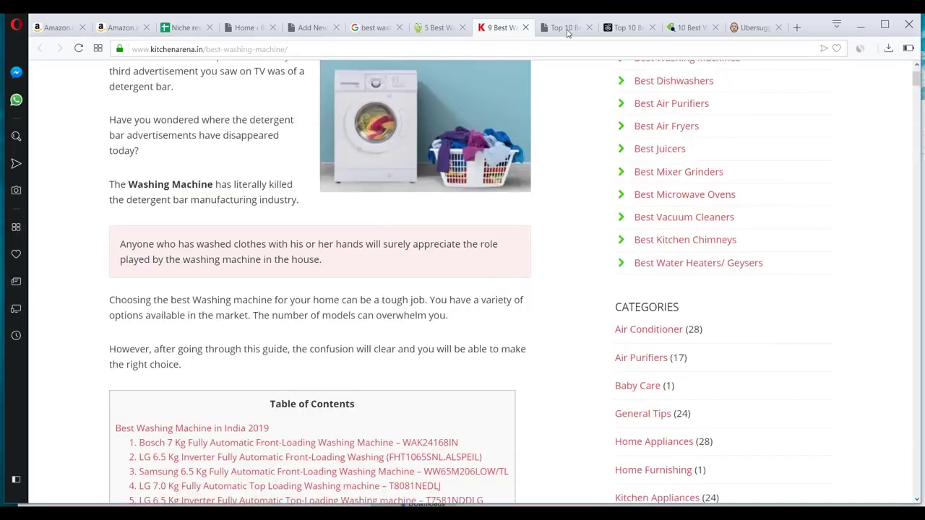
{"action": "key", "text": "ctrl+Tab"}
{"action": "scroll", "coordinate": [434, 311], "scroll_direction": "down", "scroll_amount": 10}
{"action": "scroll", "coordinate": [433, 312], "scroll_direction": "down", "scroll_amount": 5}
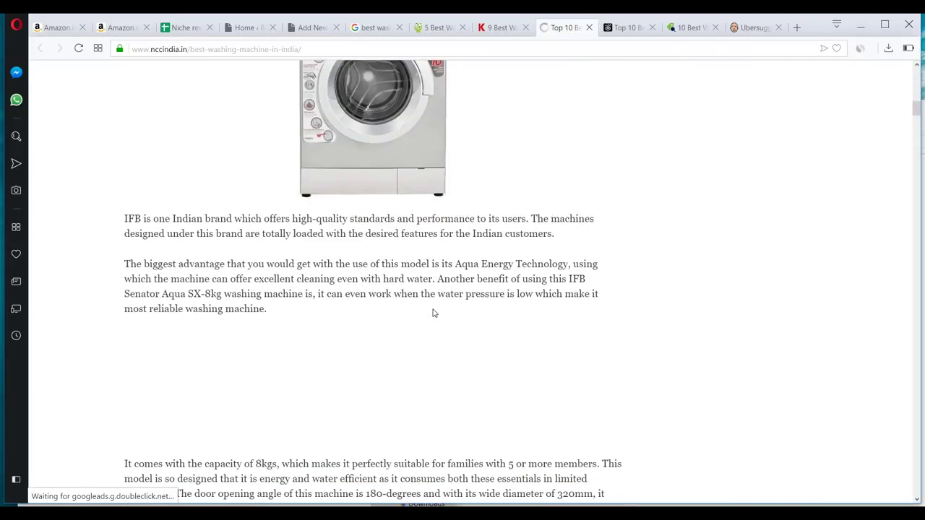
{"action": "left_click", "coordinate": [622, 29]}
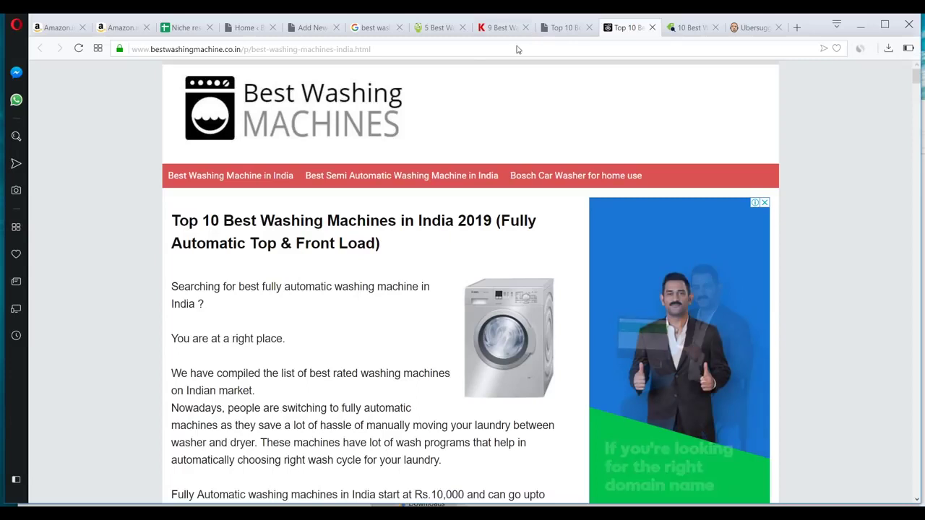
Compare the empty draft post with the openings of the five competing washing machine articles
{"action": "left_click", "coordinate": [375, 29]}
{"action": "left_click", "coordinate": [316, 31]}
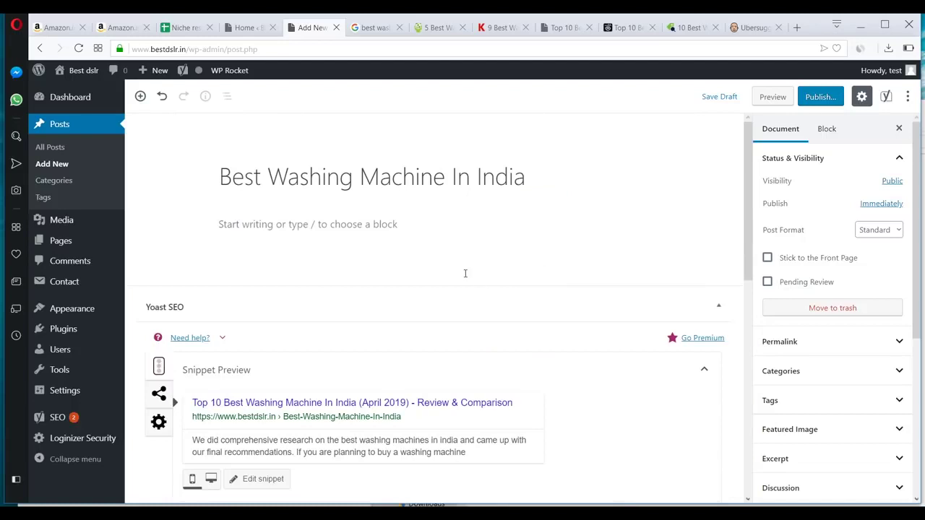
{"action": "left_click", "coordinate": [428, 31]}
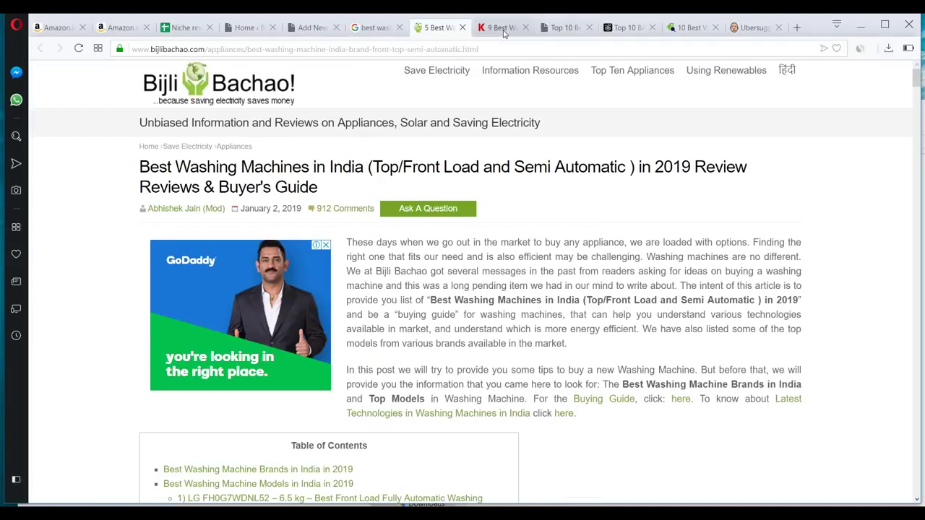
{"action": "left_click", "coordinate": [518, 29]}
{"action": "left_click", "coordinate": [571, 30]}
{"action": "left_click", "coordinate": [630, 31]}
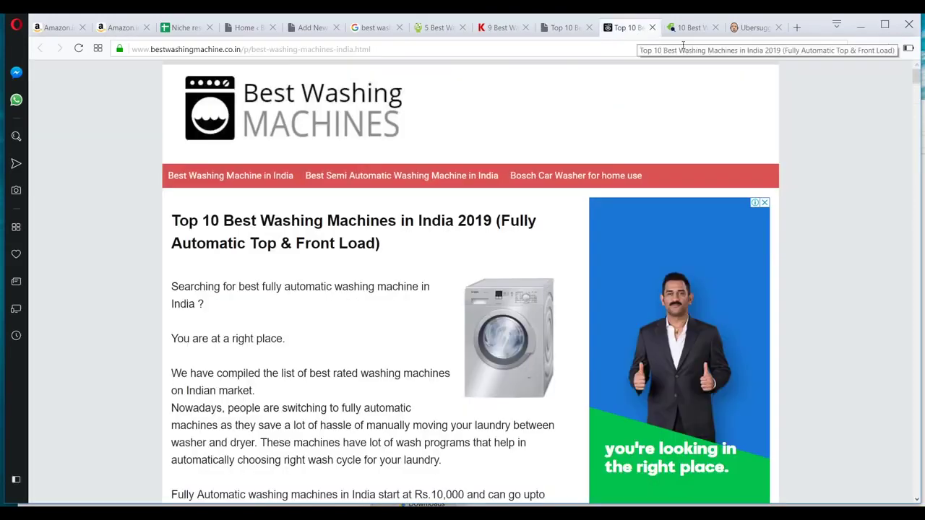
{"action": "left_click", "coordinate": [690, 30]}
Read the introductory paragraphs of the Bijli Bachao washing machine article
{"action": "left_click", "coordinate": [437, 28]}
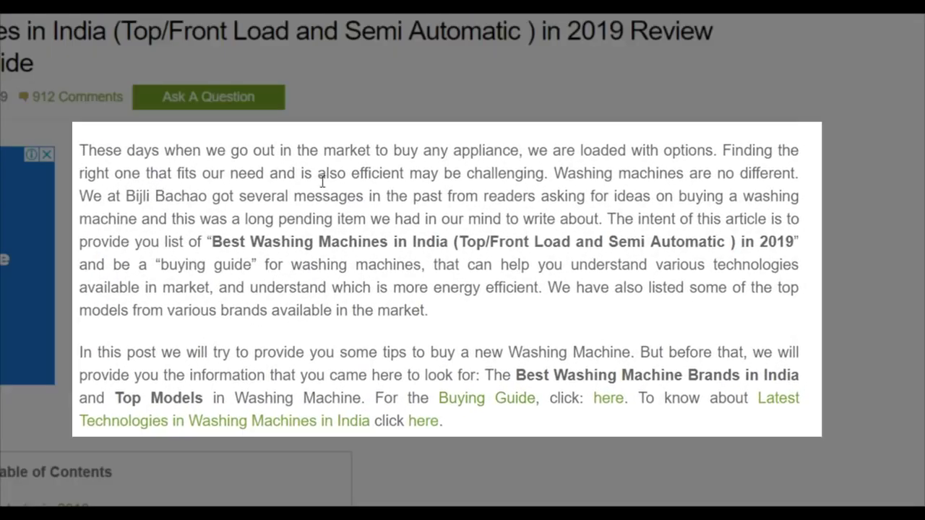
{"action": "mouse_move", "coordinate": [81, 149]}
{"action": "left_mouse_down"}
{"action": "mouse_move", "coordinate": [394, 224]}
{"action": "mouse_move", "coordinate": [454, 312]}
{"action": "mouse_move", "coordinate": [303, 285]}
{"action": "mouse_move", "coordinate": [93, 176]}
{"action": "mouse_move", "coordinate": [81, 150]}
{"action": "left_mouse_up"}
{"action": "left_click", "coordinate": [451, 311]}
{"action": "triple_click", "coordinate": [444, 304]}
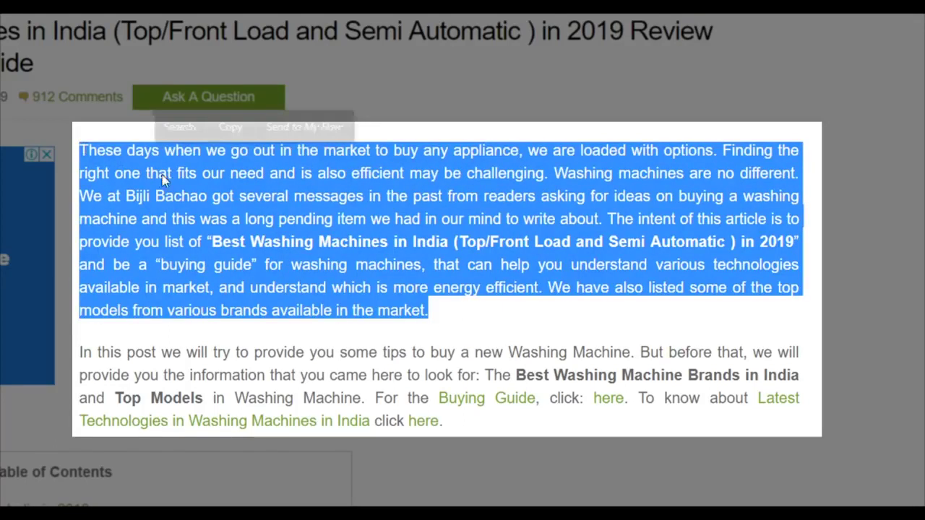
{"action": "left_click", "coordinate": [104, 153]}
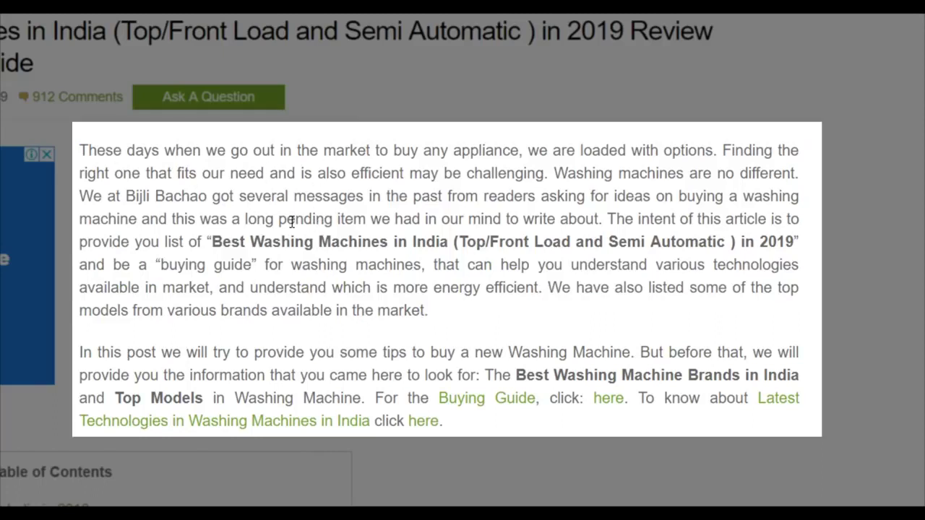
Examine the table of contents and the "Best Washing Machine Brands in India in 2019" section of the Bijli Bachao article
{"action": "scroll", "coordinate": [259, 282], "scroll_direction": "down", "scroll_amount": 5}
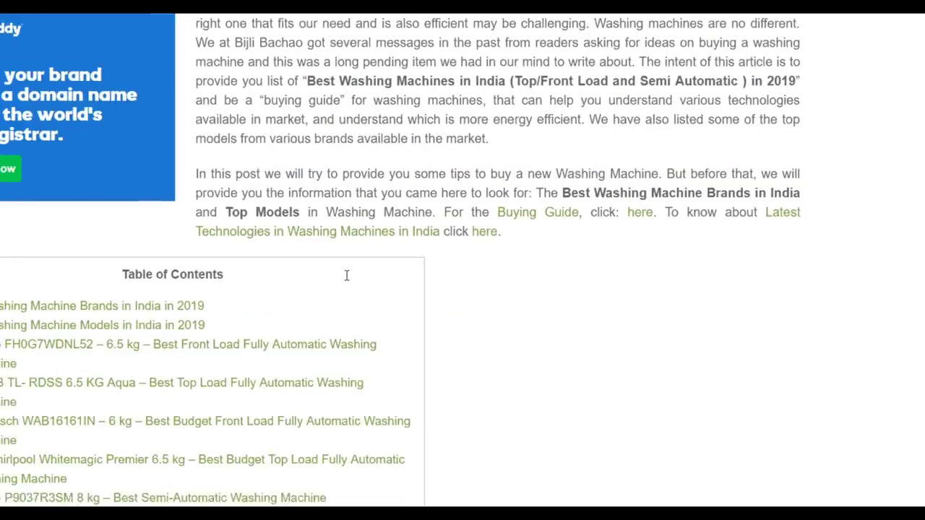
{"action": "scroll", "coordinate": [434, 462], "scroll_direction": "up", "scroll_amount": 2}
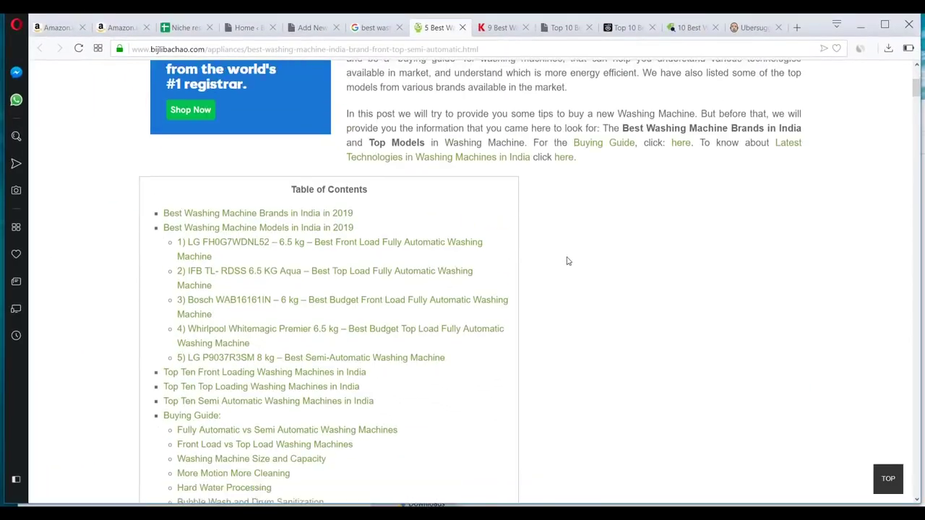
{"action": "scroll", "coordinate": [264, 263], "scroll_direction": "down", "scroll_amount": 2}
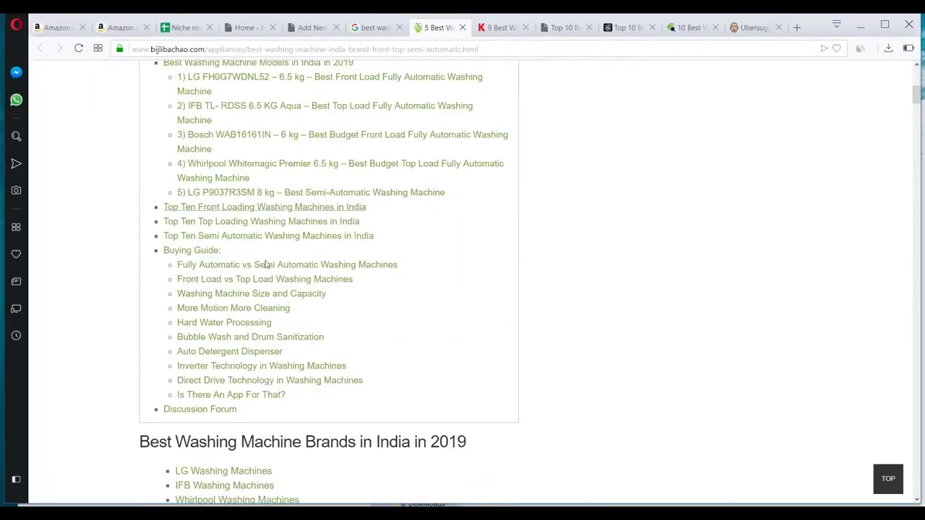
{"action": "scroll", "coordinate": [279, 264], "scroll_direction": "down", "scroll_amount": 5}
{"action": "scroll", "coordinate": [278, 262], "scroll_direction": "down", "scroll_amount": 1}
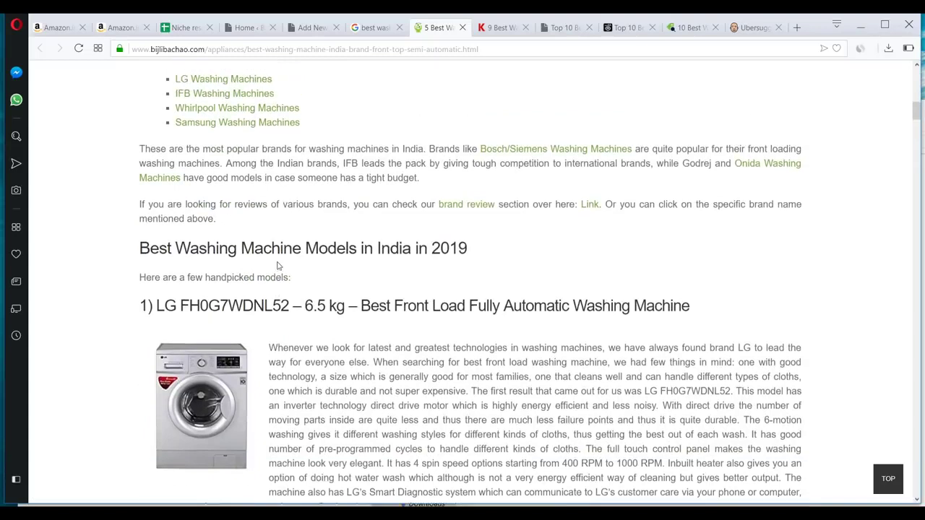
{"action": "scroll", "coordinate": [190, 217], "scroll_direction": "up", "scroll_amount": 3}
{"action": "left_click_drag", "start_coordinate": [149, 202], "coordinate": [405, 201]}
{"action": "left_click", "coordinate": [457, 202]}
{"action": "scroll", "coordinate": [376, 296], "scroll_direction": "down", "scroll_amount": 2}
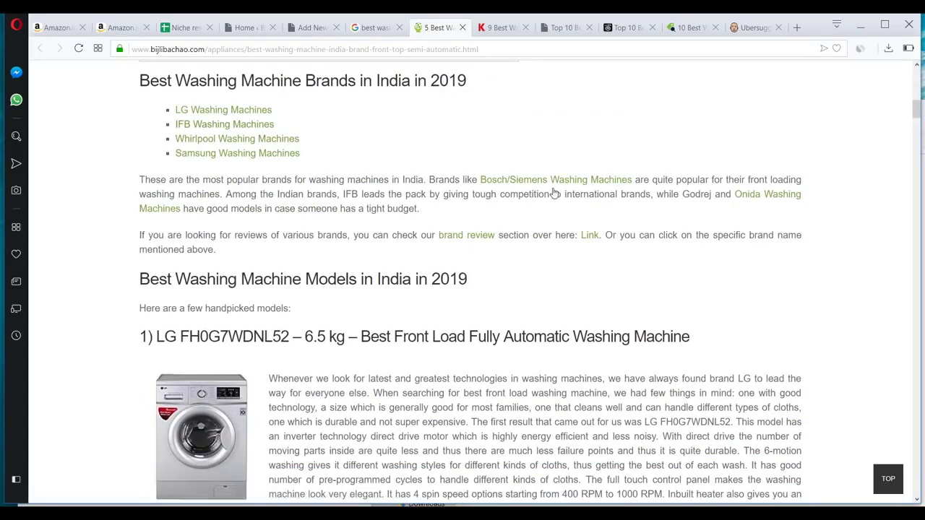
Examine how the Bijli Bachao product reviews arrange image, description, pros, cons, key specs and Amazon price link
{"action": "scroll", "coordinate": [545, 268], "scroll_direction": "down", "scroll_amount": 2}
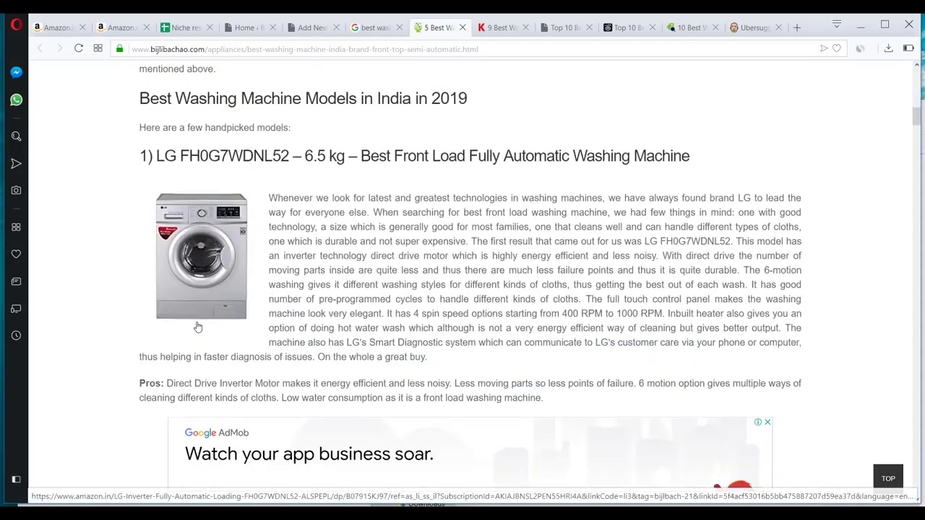
{"action": "scroll", "coordinate": [196, 326], "scroll_direction": "down", "scroll_amount": 3}
{"action": "scroll", "coordinate": [199, 328], "scroll_direction": "up", "scroll_amount": 3}
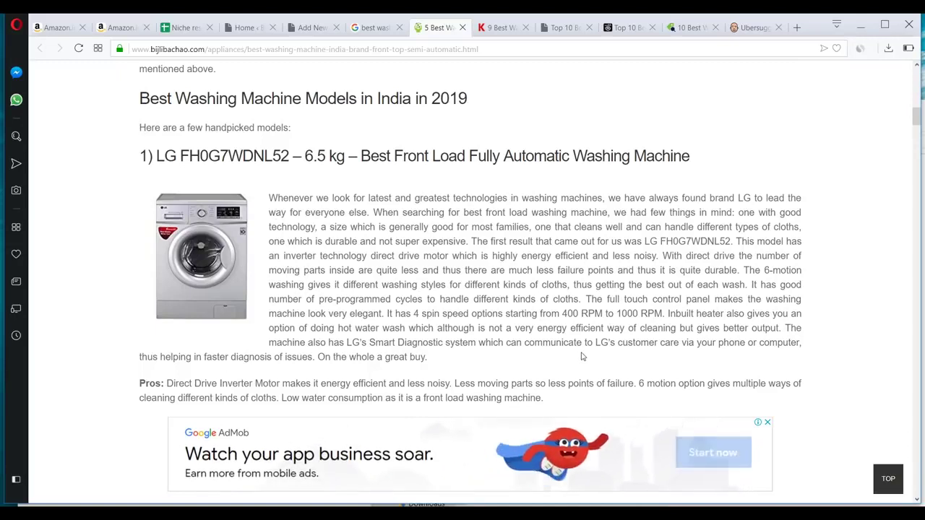
{"action": "scroll", "coordinate": [583, 356], "scroll_direction": "down", "scroll_amount": 3}
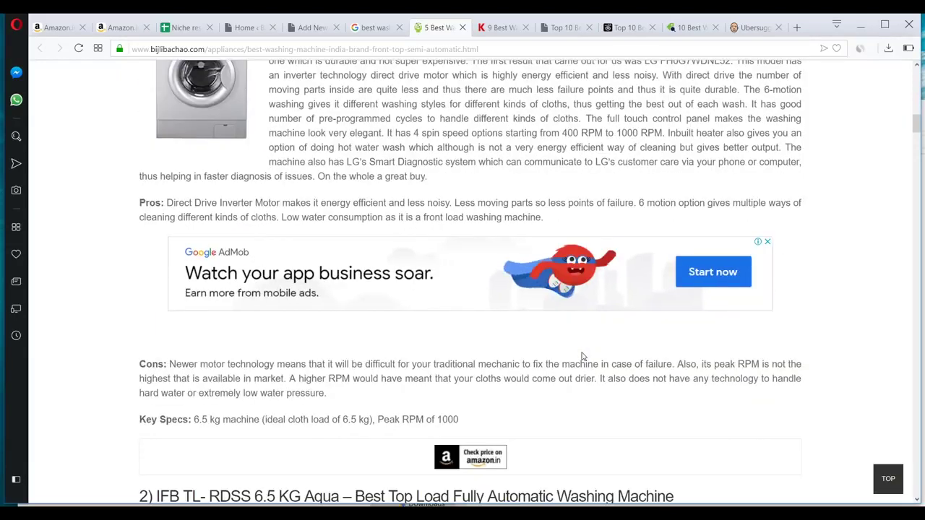
{"action": "scroll", "coordinate": [583, 356], "scroll_direction": "up", "scroll_amount": 3}
{"action": "scroll", "coordinate": [582, 356], "scroll_direction": "down", "scroll_amount": 14}
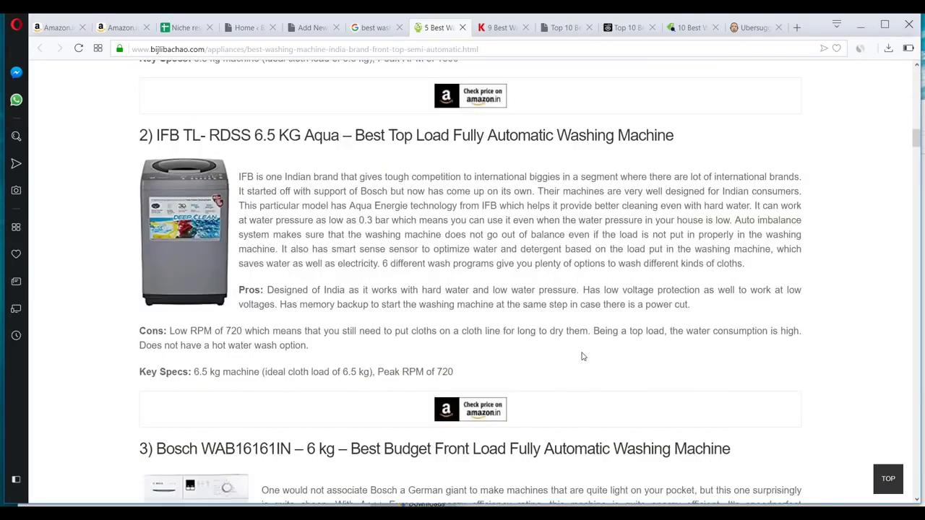
Review the five handpicked model reviews and the top ten machine lists in the Bijli Bachao article
{"action": "scroll", "coordinate": [583, 356], "scroll_direction": "up", "scroll_amount": 4}
{"action": "left_click_drag", "start_coordinate": [240, 290], "coordinate": [266, 263]}
{"action": "left_click", "coordinate": [269, 325]}
{"action": "scroll", "coordinate": [473, 273], "scroll_direction": "down", "scroll_amount": 2}
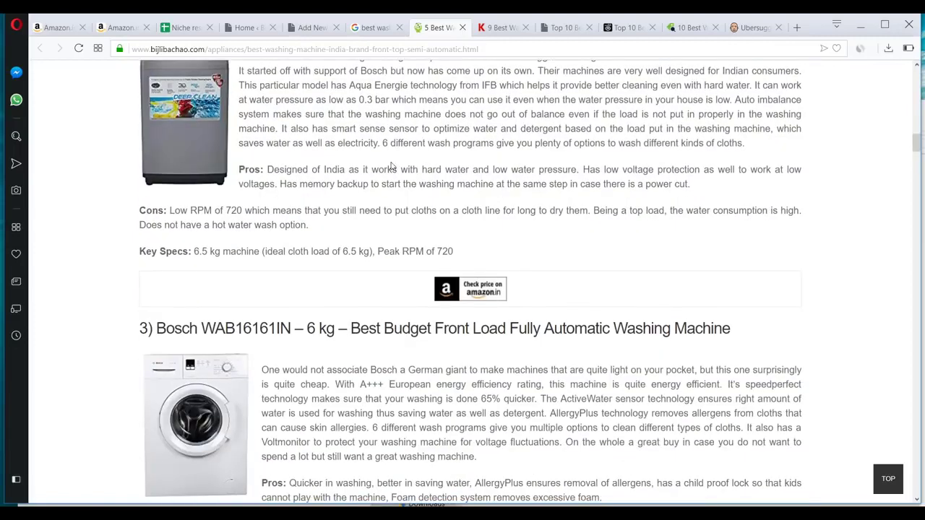
{"action": "scroll", "coordinate": [460, 250], "scroll_direction": "down", "scroll_amount": 7}
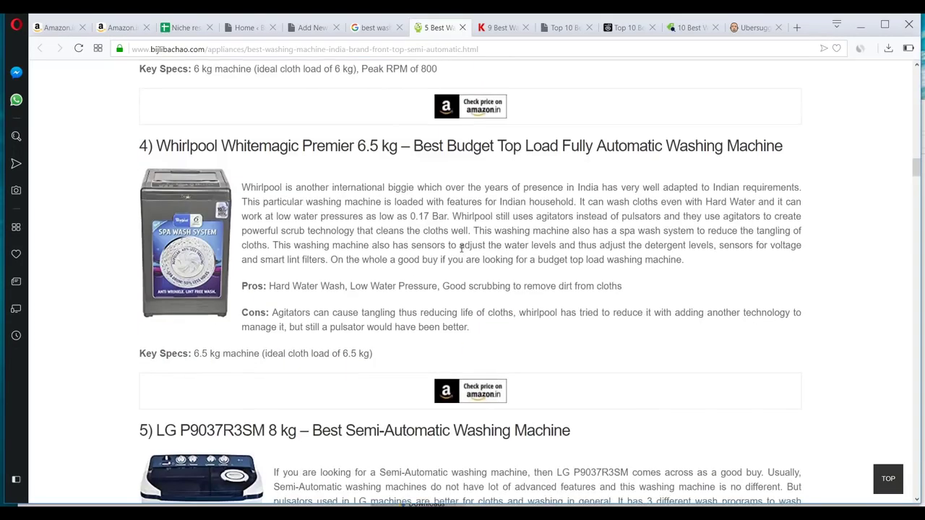
{"action": "scroll", "coordinate": [461, 248], "scroll_direction": "down", "scroll_amount": 10}
{"action": "scroll", "coordinate": [462, 250], "scroll_direction": "up", "scroll_amount": 11}
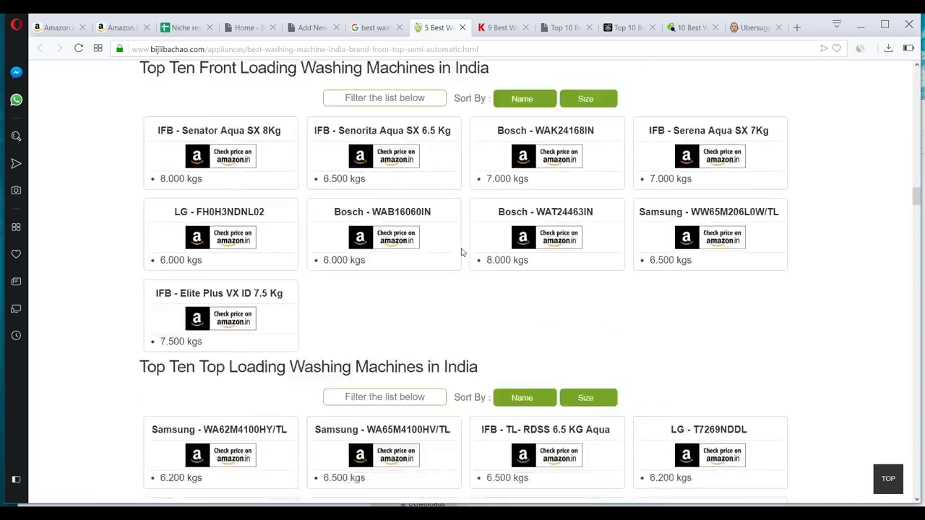
{"action": "scroll", "coordinate": [466, 249], "scroll_direction": "up", "scroll_amount": 20}
{"action": "scroll", "coordinate": [467, 248], "scroll_direction": "down", "scroll_amount": 4}
{"action": "scroll", "coordinate": [466, 249], "scroll_direction": "down", "scroll_amount": 14}
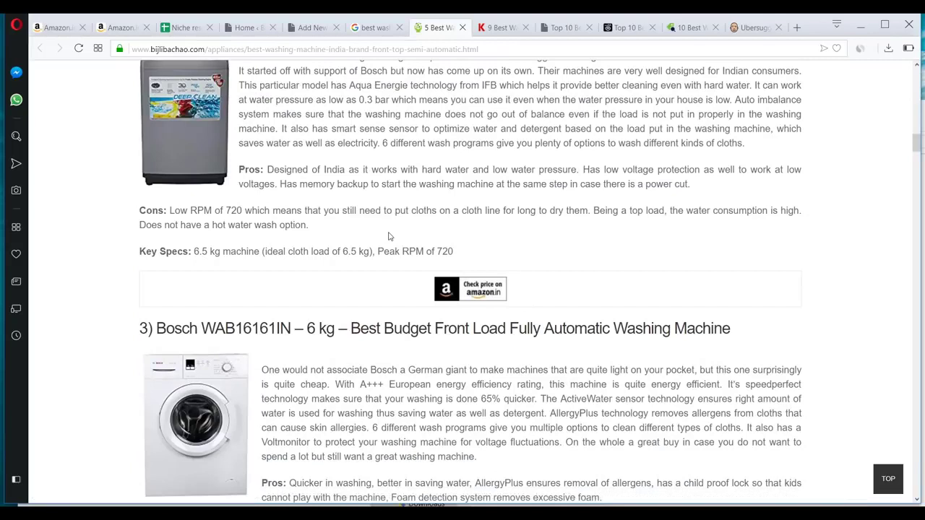
{"action": "scroll", "coordinate": [394, 283], "scroll_direction": "up", "scroll_amount": 4}
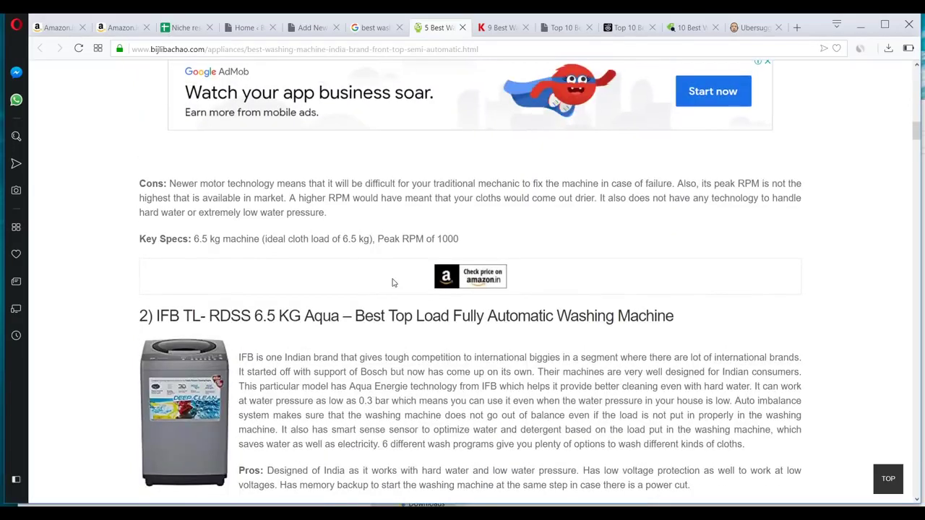
{"action": "scroll", "coordinate": [394, 285], "scroll_direction": "up", "scroll_amount": 4}
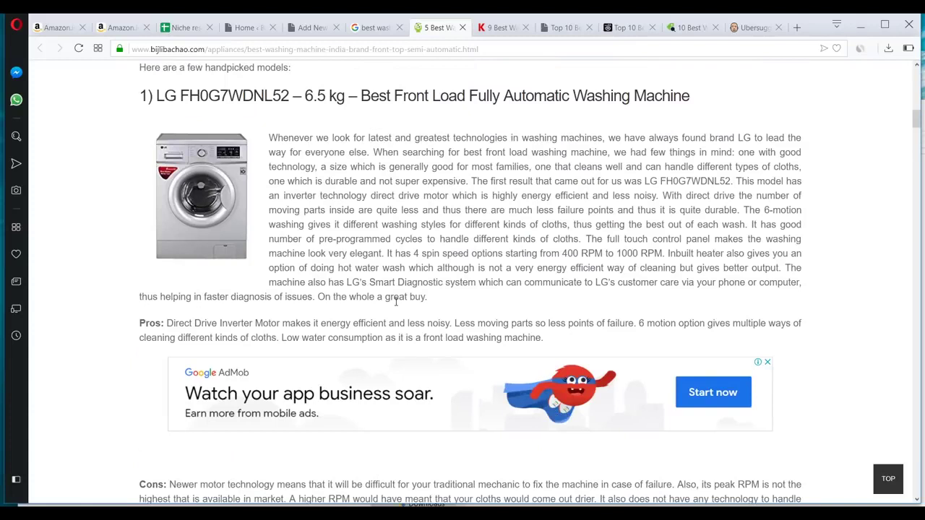
Read the introduction and table of contents of the Kitchen Arena washing machine article
{"action": "left_click", "coordinate": [506, 28]}
{"action": "scroll", "coordinate": [453, 259], "scroll_direction": "up", "scroll_amount": 3}
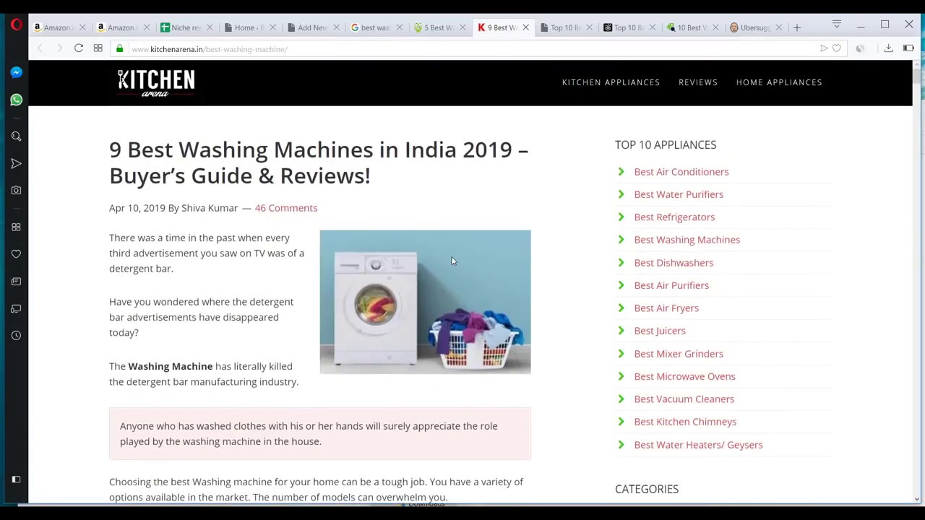
{"action": "scroll", "coordinate": [456, 262], "scroll_direction": "down", "scroll_amount": 3}
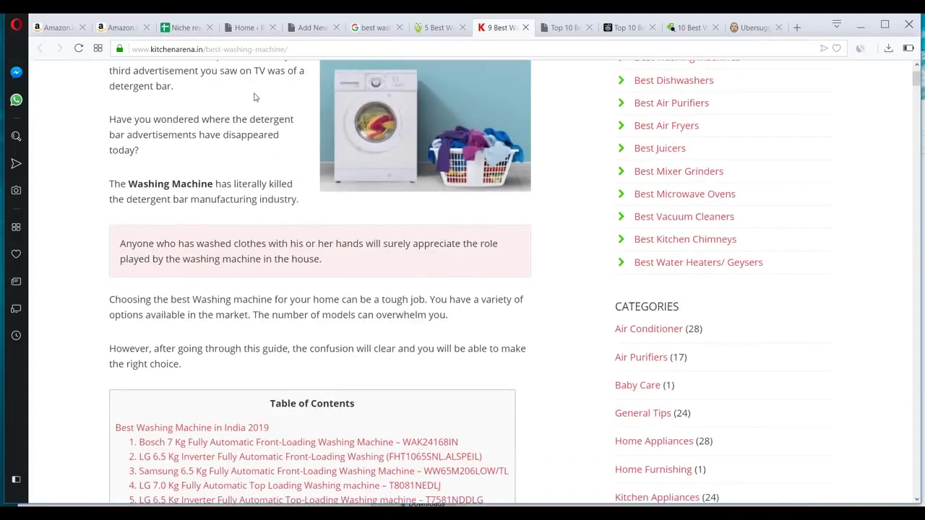
{"action": "scroll", "coordinate": [206, 307], "scroll_direction": "down", "scroll_amount": 5}
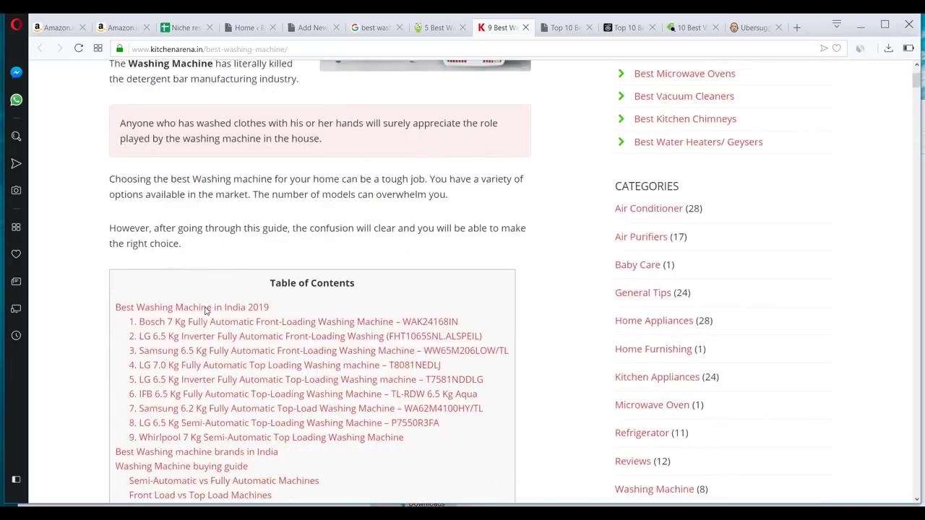
{"action": "scroll", "coordinate": [365, 288], "scroll_direction": "down", "scroll_amount": 3}
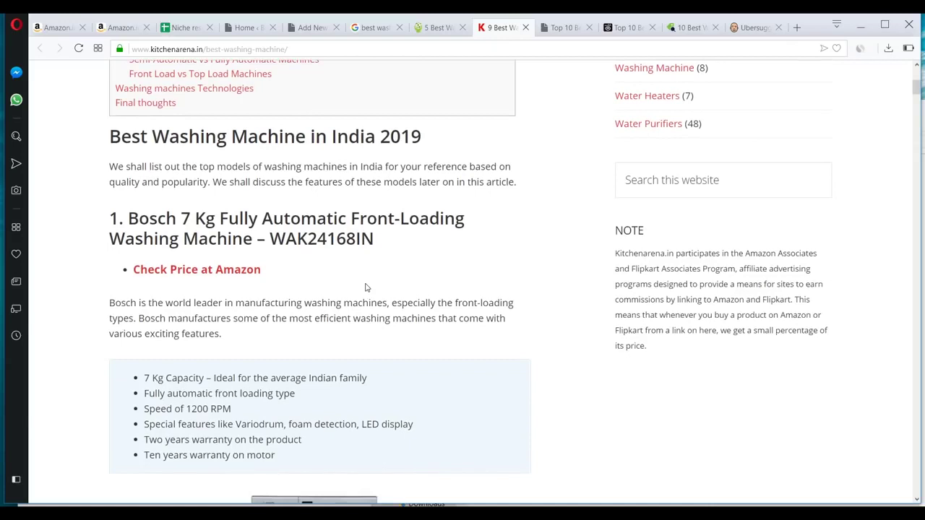
Examine how the "Best Washing Machine in India 2019" heading in the Kitchen Arena article uses the target keyword
{"action": "left_click_drag", "start_coordinate": [127, 136], "coordinate": [460, 124]}
{"action": "left_click", "coordinate": [187, 133]}
{"action": "left_click_drag", "start_coordinate": [110, 136], "coordinate": [350, 136]}
{"action": "left_click", "coordinate": [451, 132]}
{"action": "left_click_drag", "start_coordinate": [443, 137], "coordinate": [90, 141]}
{"action": "left_click", "coordinate": [258, 139]}
Examine the layout of Kitchen Arena's Bosch 7 Kg review, from the feature bullets and image to the description, pros and Amazon links
{"action": "scroll", "coordinate": [321, 299], "scroll_direction": "down", "scroll_amount": 4}
{"action": "scroll", "coordinate": [211, 180], "scroll_direction": "up", "scroll_amount": 2}
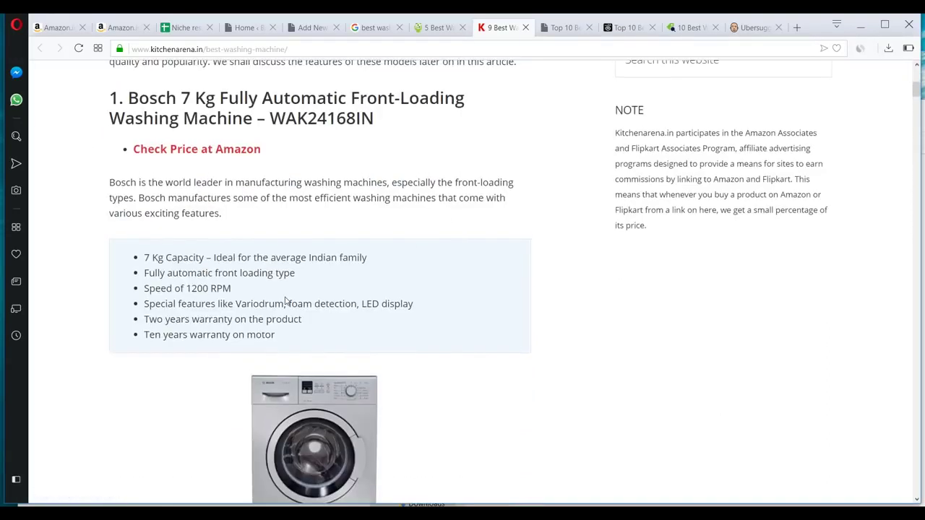
{"action": "scroll", "coordinate": [294, 340], "scroll_direction": "down", "scroll_amount": 2}
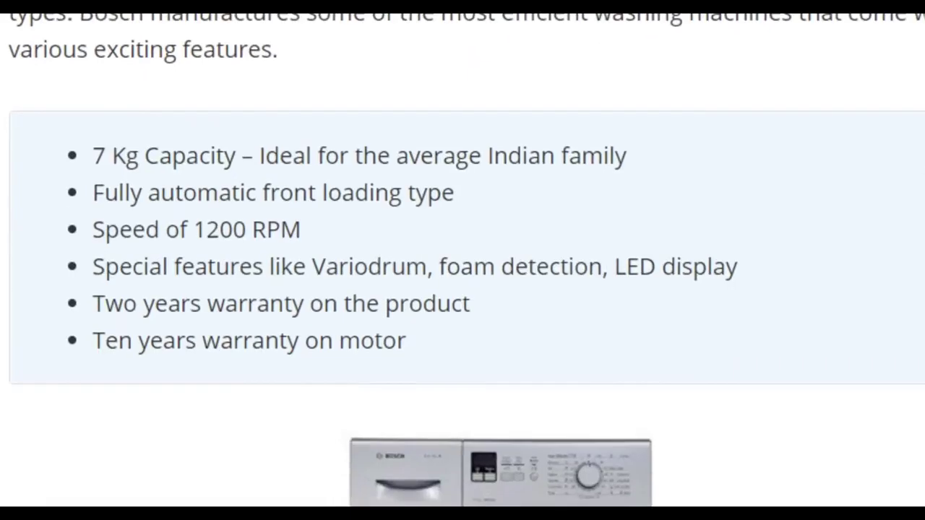
{"action": "left_click_drag", "start_coordinate": [95, 152], "coordinate": [323, 289]}
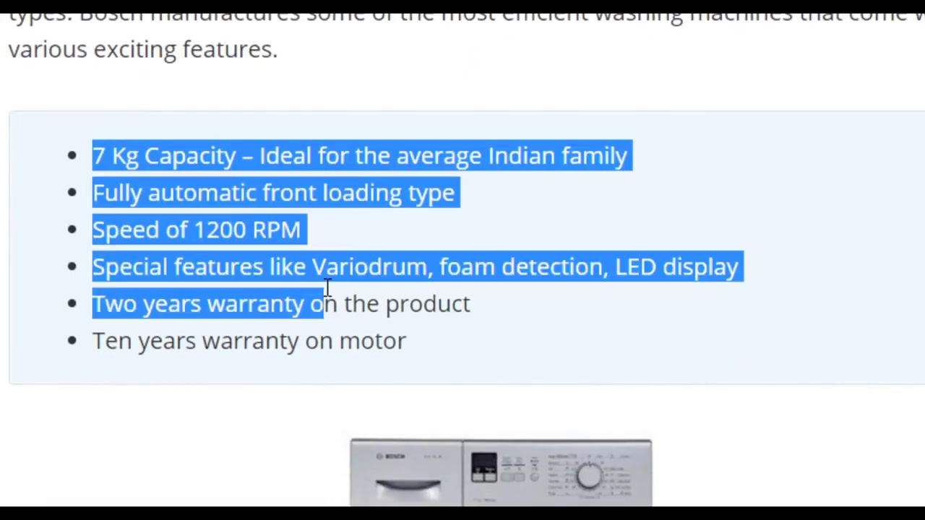
{"action": "scroll", "coordinate": [357, 374], "scroll_direction": "down", "scroll_amount": 8}
{"action": "scroll", "coordinate": [484, 383], "scroll_direction": "up", "scroll_amount": 2}
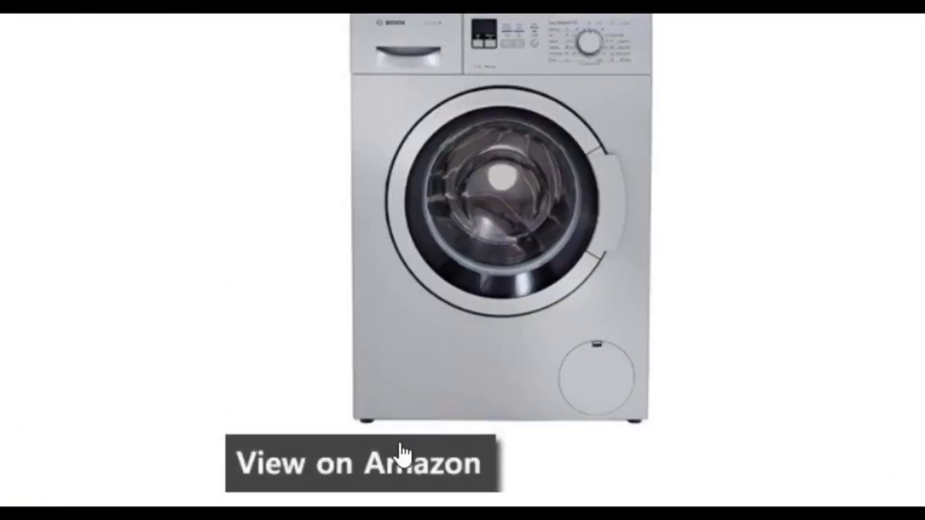
{"action": "scroll", "coordinate": [276, 256], "scroll_direction": "down", "scroll_amount": 2}
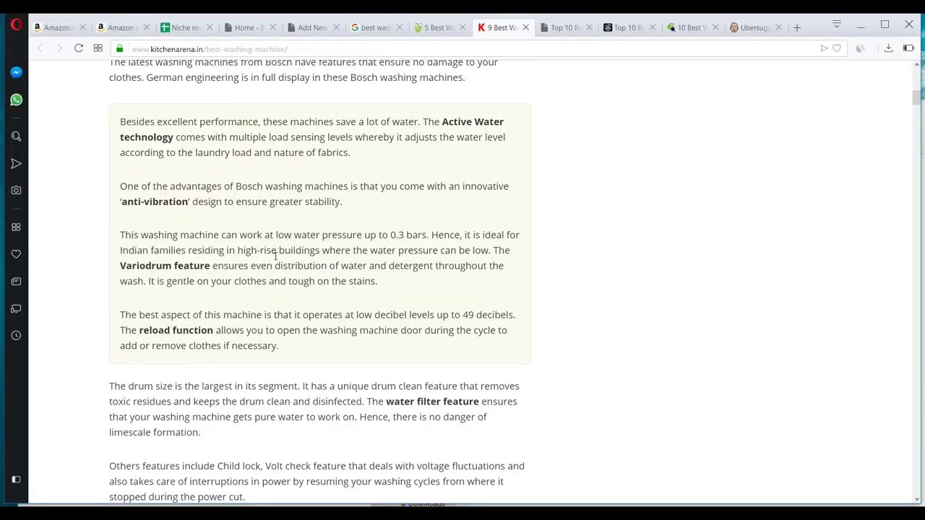
{"action": "scroll", "coordinate": [240, 309], "scroll_direction": "down", "scroll_amount": 5}
{"action": "scroll", "coordinate": [283, 349], "scroll_direction": "up", "scroll_amount": 2}
{"action": "scroll", "coordinate": [393, 166], "scroll_direction": "down", "scroll_amount": 2}
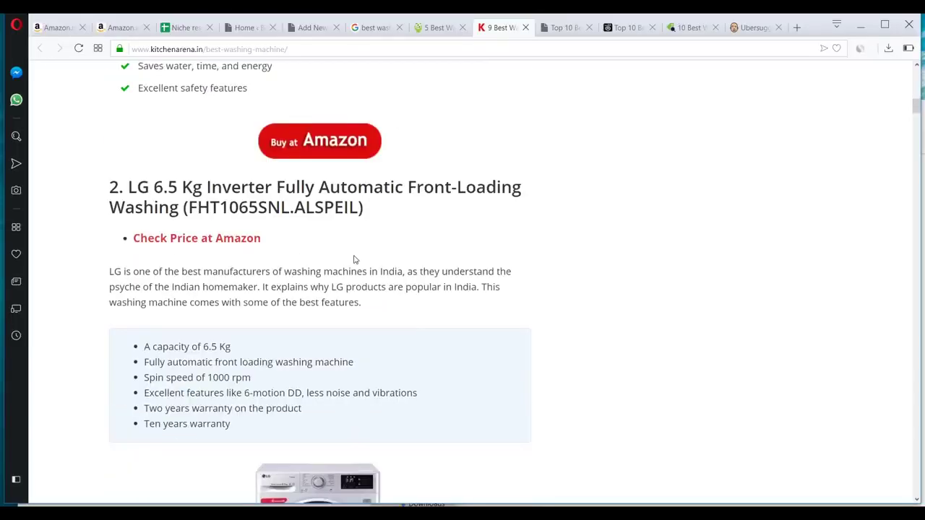
Compare the layout of the remaining Kitchen Arena product reviews, from the LG 6.5 Kg to the Whirlpool 7 Kg model
{"action": "scroll", "coordinate": [356, 260], "scroll_direction": "down", "scroll_amount": 4}
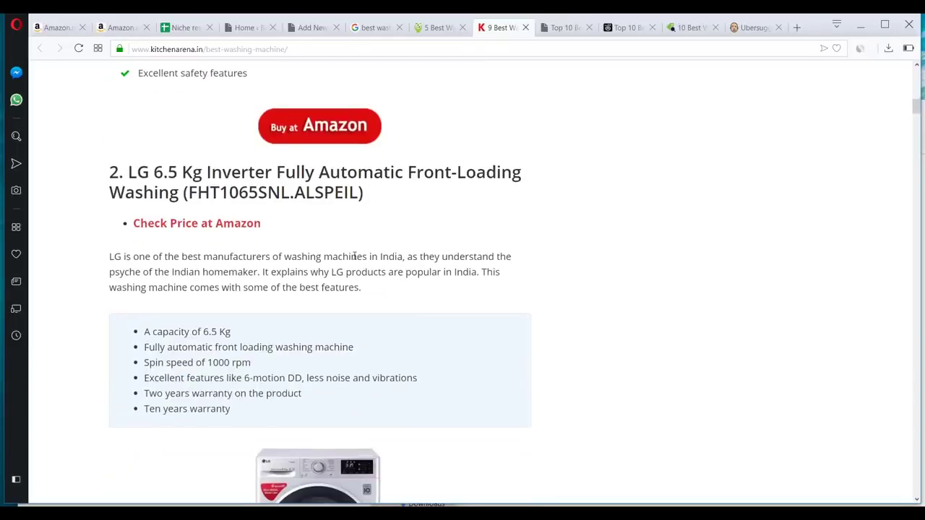
{"action": "scroll", "coordinate": [356, 261], "scroll_direction": "down", "scroll_amount": 10}
{"action": "scroll", "coordinate": [355, 260], "scroll_direction": "down", "scroll_amount": 5}
{"action": "scroll", "coordinate": [356, 260], "scroll_direction": "down", "scroll_amount": 5}
{"action": "scroll", "coordinate": [355, 253], "scroll_direction": "up", "scroll_amount": 15}
{"action": "scroll", "coordinate": [355, 254], "scroll_direction": "down", "scroll_amount": 15}
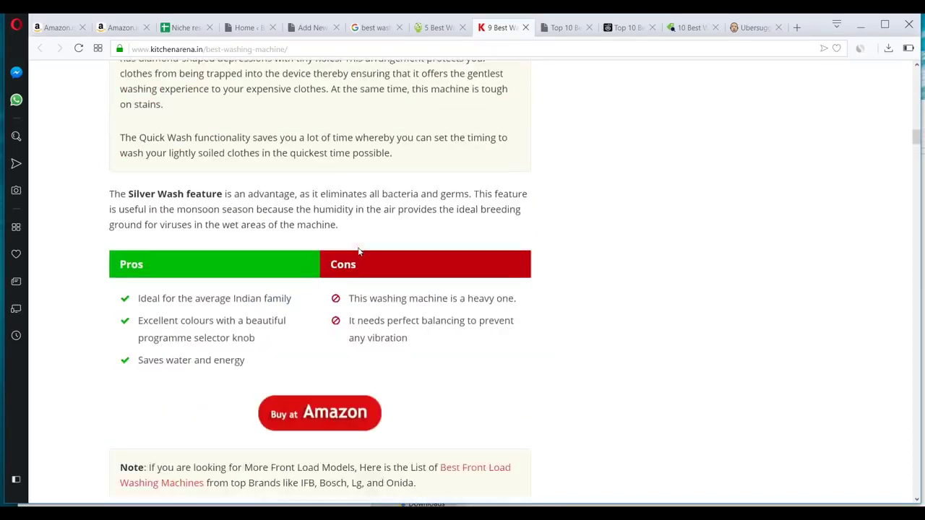
{"action": "scroll", "coordinate": [358, 247], "scroll_direction": "down", "scroll_amount": 20}
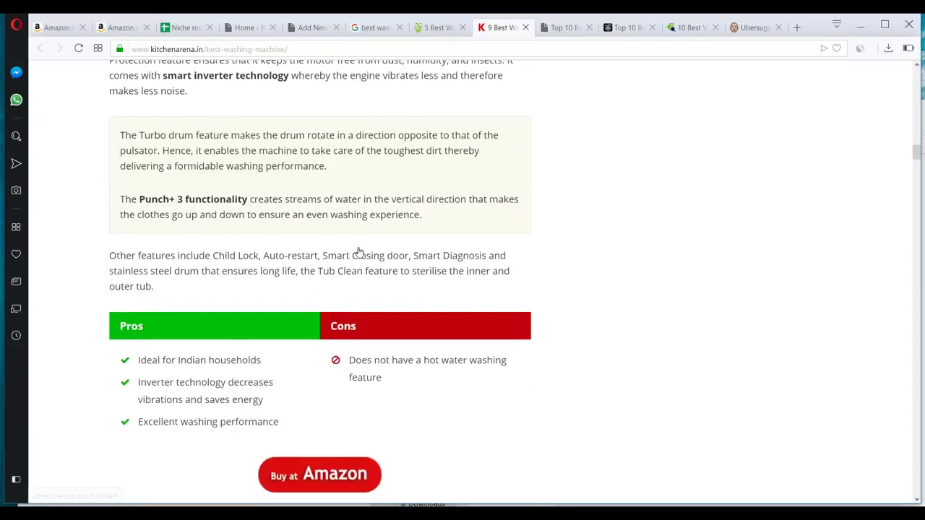
{"action": "scroll", "coordinate": [359, 247], "scroll_direction": "down", "scroll_amount": 20}
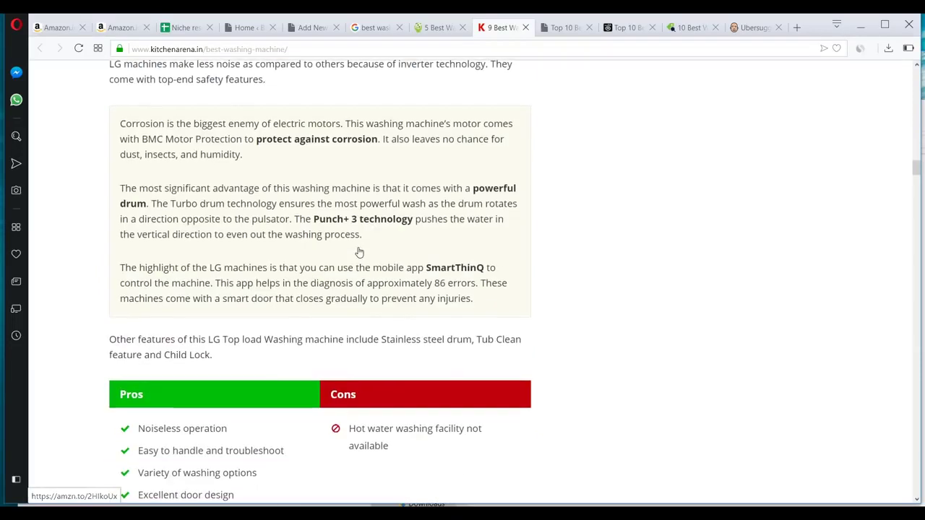
{"action": "scroll", "coordinate": [359, 251], "scroll_direction": "down", "scroll_amount": 20}
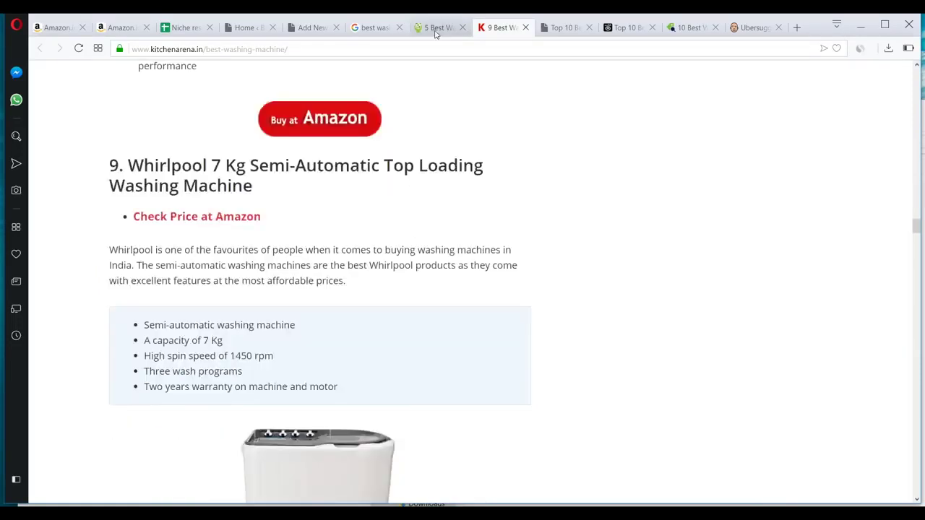
Examine the Bijli Bachao buying guide's "Fully Automatic vs Semi Automatic" and "Front Load vs Top Load" comparisons
{"action": "key", "text": "ctrl+shift+Tab"}
{"action": "scroll", "coordinate": [423, 272], "scroll_direction": "down", "scroll_amount": 5}
{"action": "scroll", "coordinate": [424, 272], "scroll_direction": "down", "scroll_amount": 20}
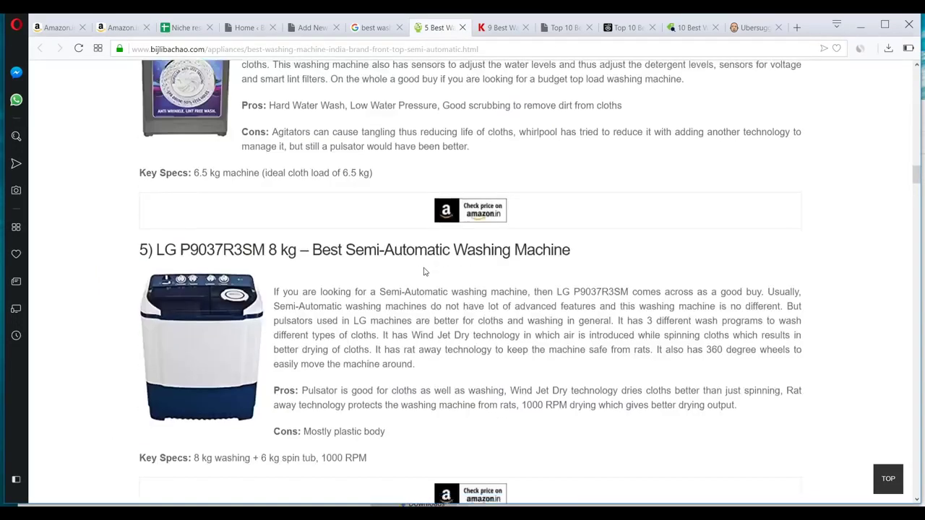
{"action": "scroll", "coordinate": [425, 271], "scroll_direction": "down", "scroll_amount": 10}
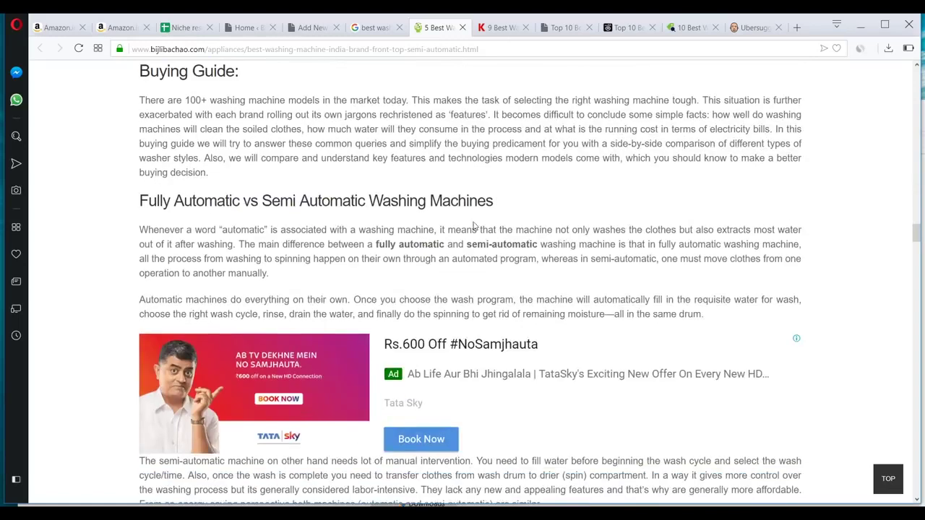
{"action": "scroll", "coordinate": [475, 226], "scroll_direction": "down", "scroll_amount": 5}
{"action": "scroll", "coordinate": [475, 227], "scroll_direction": "up", "scroll_amount": 5}
{"action": "scroll", "coordinate": [475, 226], "scroll_direction": "down", "scroll_amount": 5}
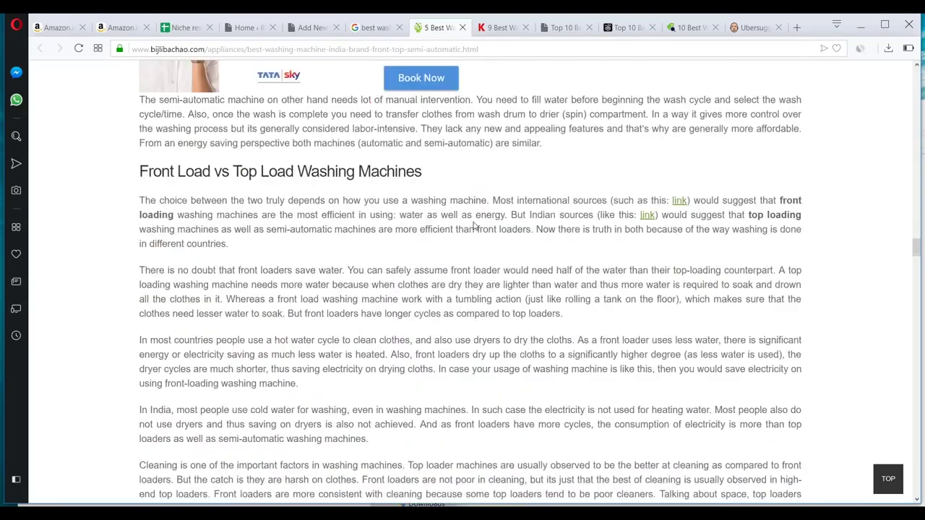
Examine the Bijli Bachao buying guide's subtopics on size and capacity, hard water processing, drum sanitization, detergent dispenser and inverter technology
{"action": "scroll", "coordinate": [475, 226], "scroll_direction": "down", "scroll_amount": 15}
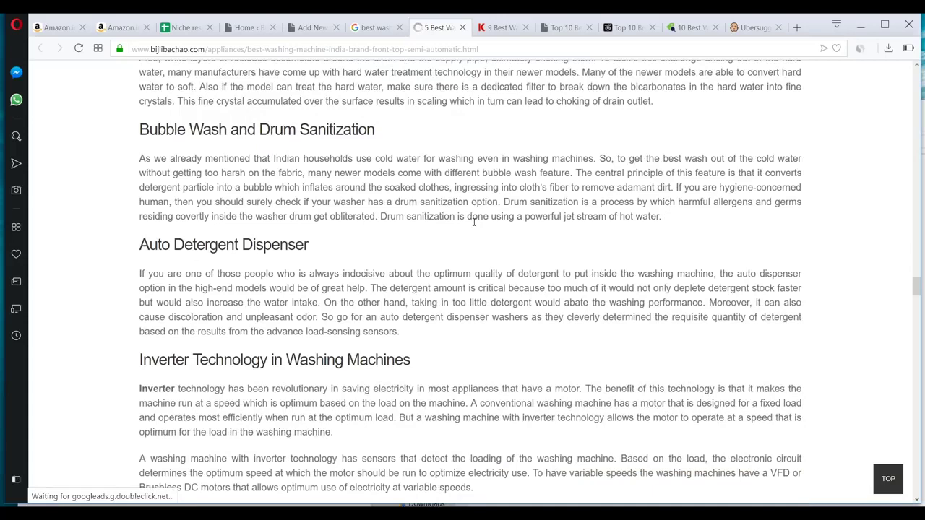
{"action": "scroll", "coordinate": [475, 224], "scroll_direction": "up", "scroll_amount": 15}
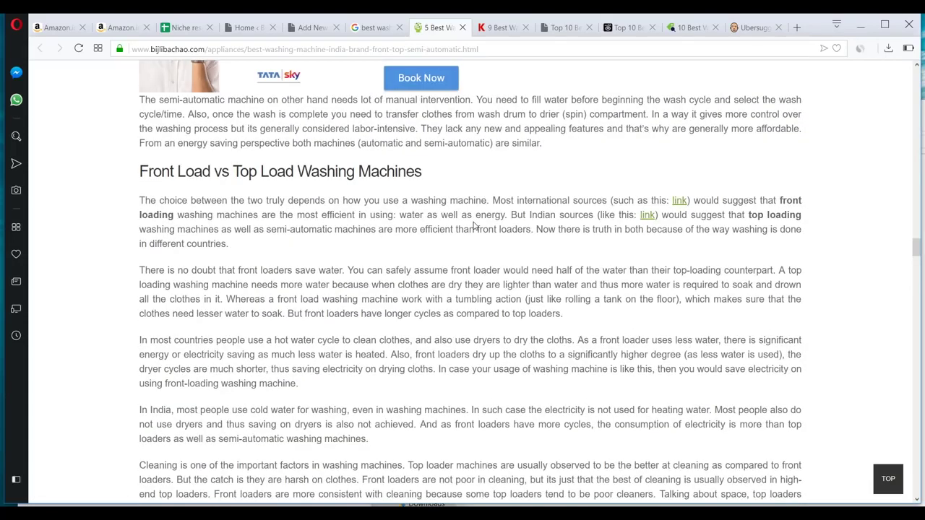
{"action": "scroll", "coordinate": [475, 226], "scroll_direction": "down", "scroll_amount": 15}
{"action": "scroll", "coordinate": [474, 222], "scroll_direction": "up", "scroll_amount": 4}
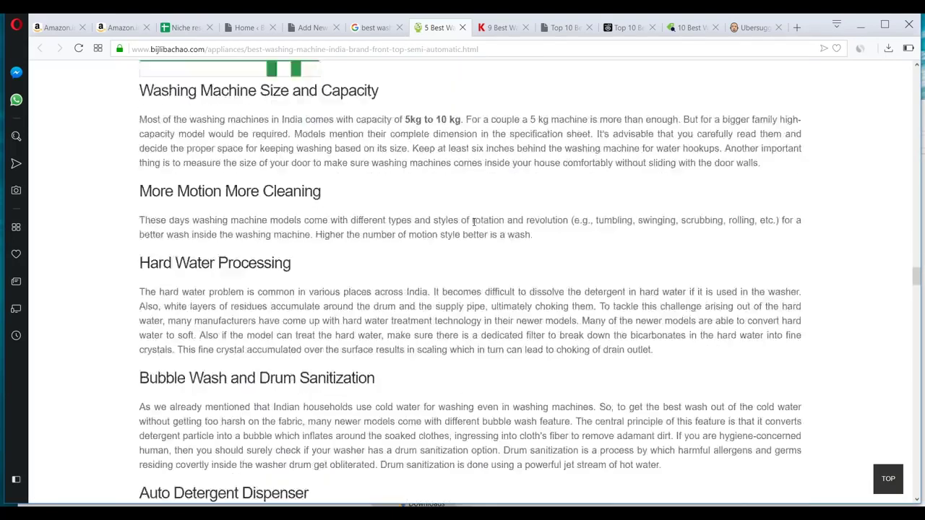
{"action": "scroll", "coordinate": [473, 222], "scroll_direction": "up", "scroll_amount": 15}
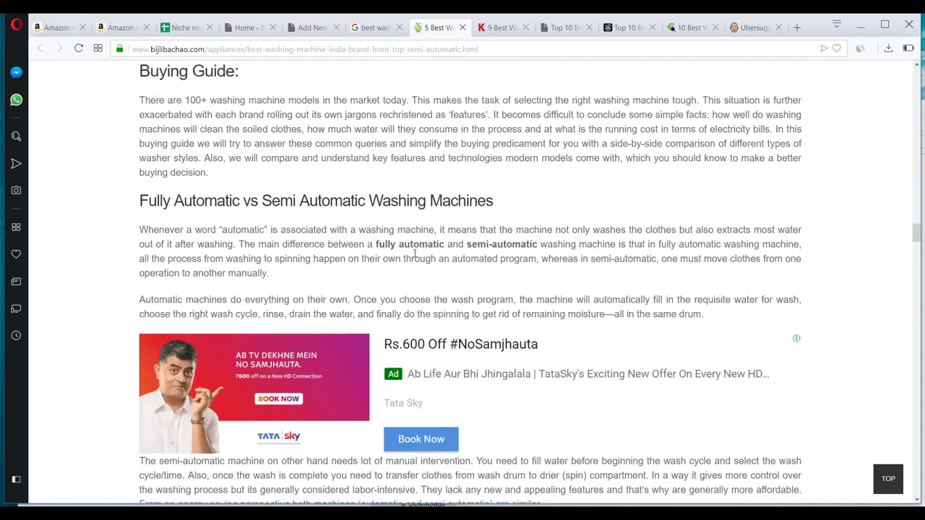
{"action": "scroll", "coordinate": [244, 228], "scroll_direction": "up", "scroll_amount": 3}
{"action": "scroll", "coordinate": [209, 282], "scroll_direction": "down", "scroll_amount": 11}
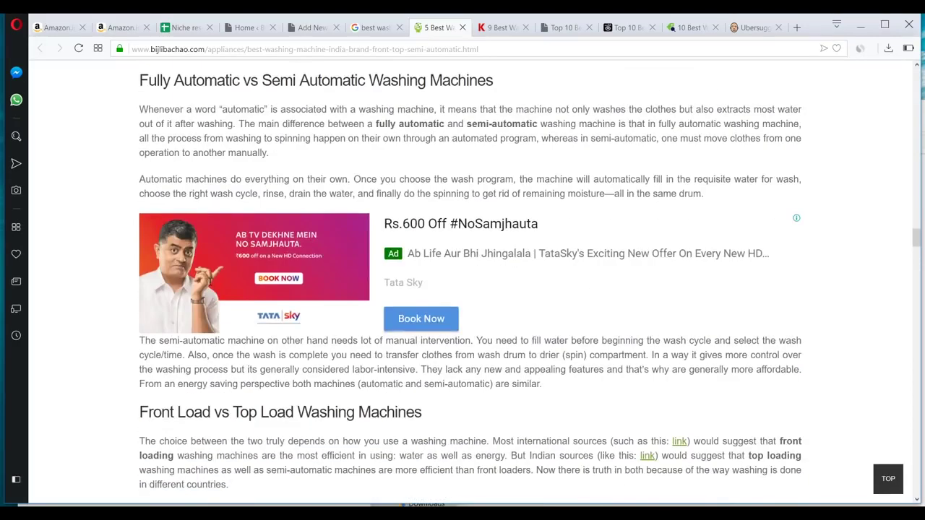
{"action": "scroll", "coordinate": [210, 285], "scroll_direction": "down", "scroll_amount": 15}
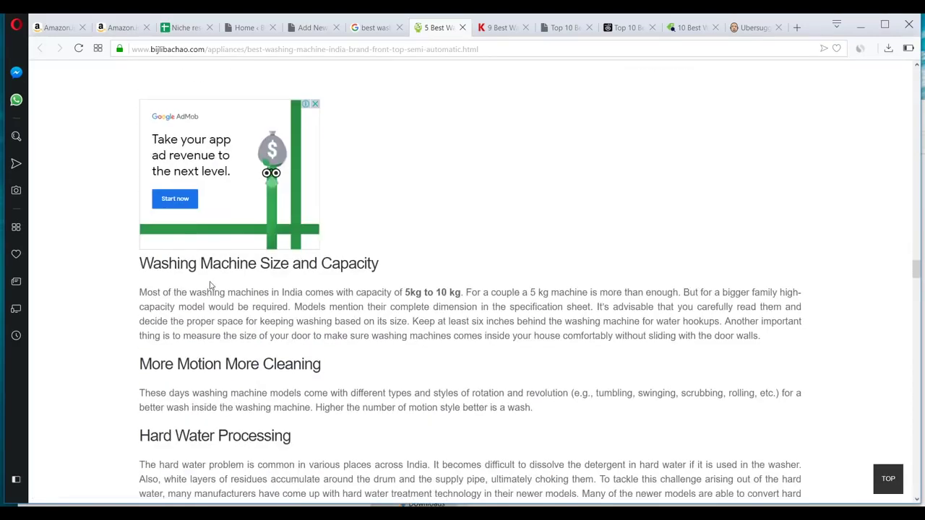
{"action": "scroll", "coordinate": [211, 282], "scroll_direction": "down", "scroll_amount": 3}
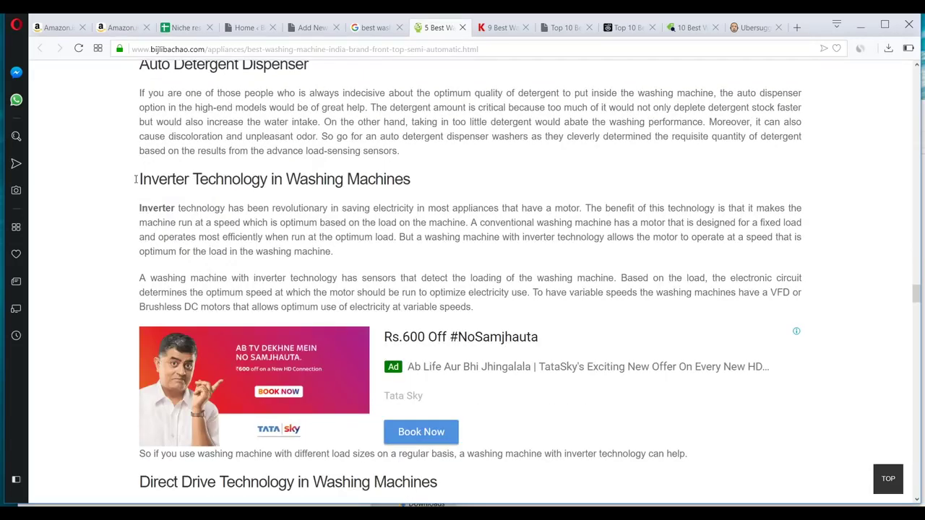
{"action": "scroll", "coordinate": [315, 208], "scroll_direction": "up", "scroll_amount": 4}
{"action": "scroll", "coordinate": [239, 252], "scroll_direction": "up", "scroll_amount": 3}
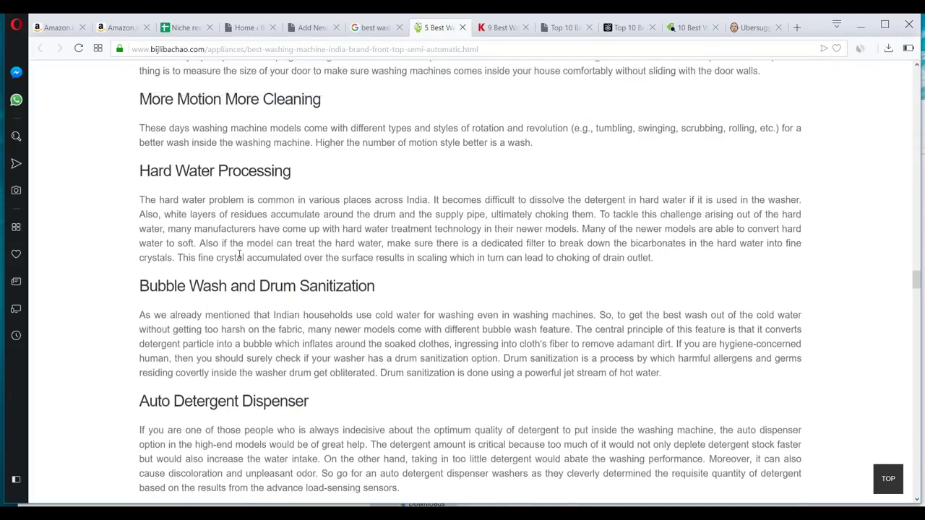
Examine how the Kitchen Arena article follows its last review with a buying guide comparing front load and top load machines
{"action": "left_click", "coordinate": [500, 29]}
{"action": "scroll", "coordinate": [409, 263], "scroll_direction": "down", "scroll_amount": 15}
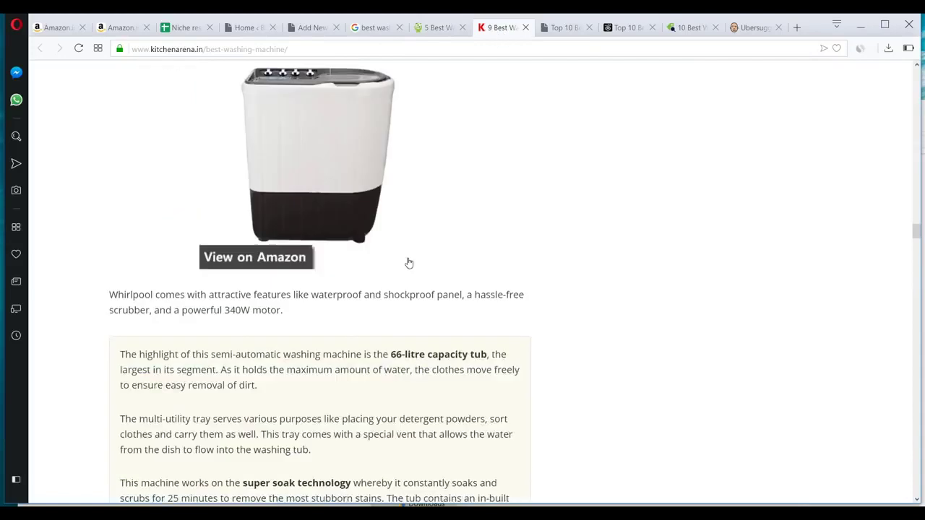
{"action": "scroll", "coordinate": [407, 262], "scroll_direction": "down", "scroll_amount": 11}
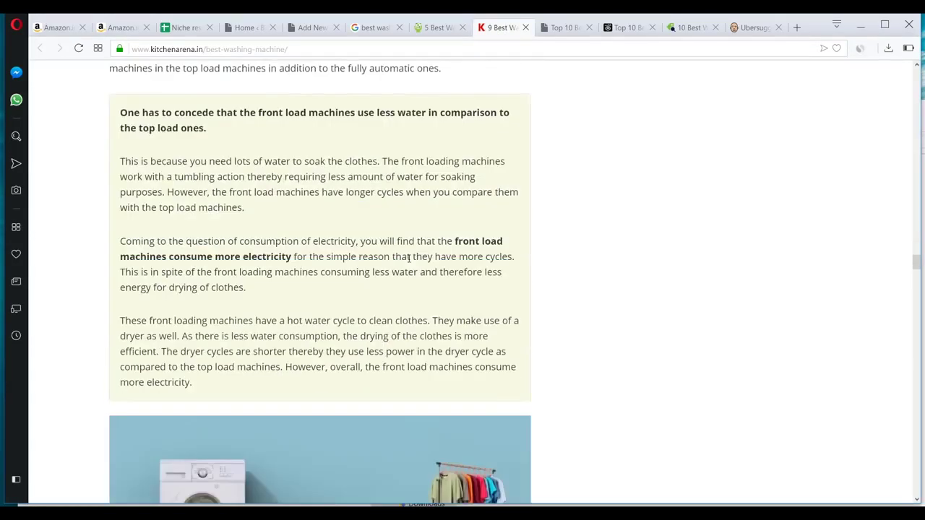
{"action": "scroll", "coordinate": [408, 263], "scroll_direction": "up", "scroll_amount": 6}
{"action": "scroll", "coordinate": [407, 262], "scroll_direction": "up", "scroll_amount": 3}
{"action": "scroll", "coordinate": [272, 354], "scroll_direction": "down", "scroll_amount": 15}
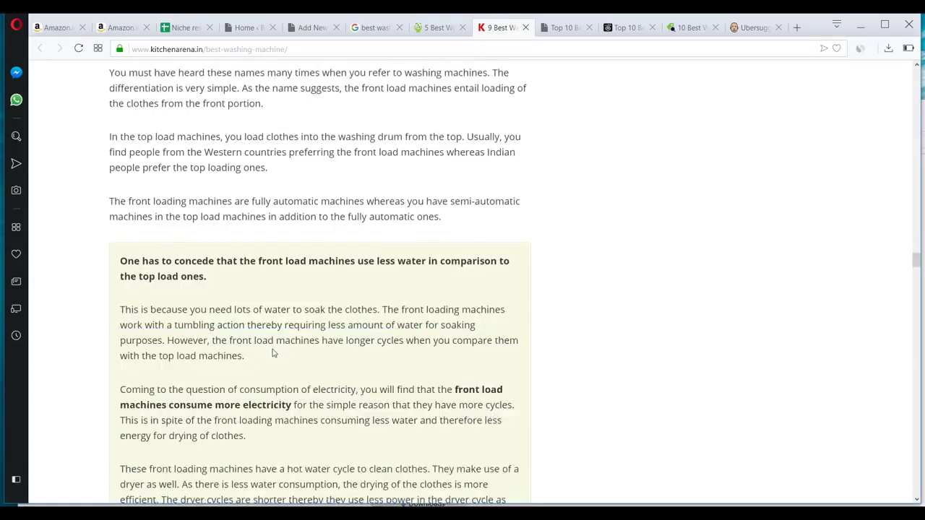
Examine how the Kitchen Arena buying guide covers washing technologies and closes with a conclusion and related posts
{"action": "scroll", "coordinate": [272, 353], "scroll_direction": "down", "scroll_amount": 20}
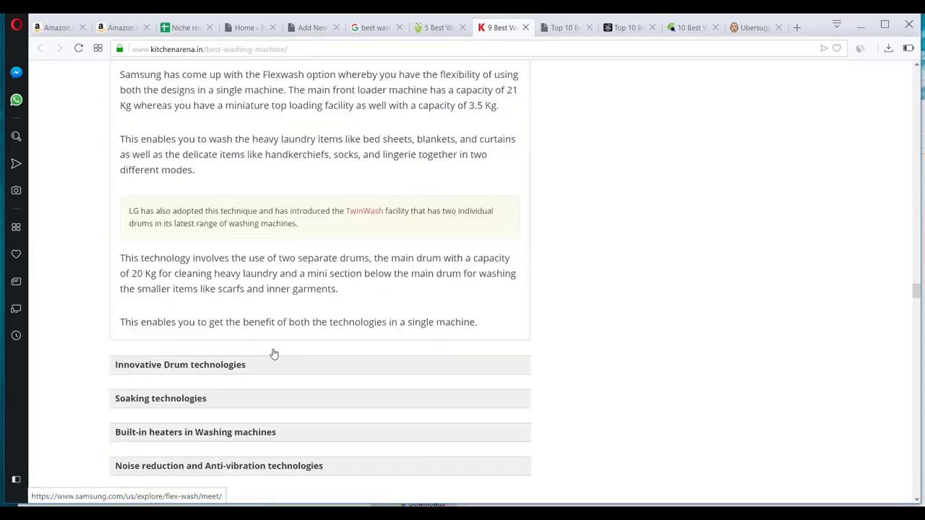
{"action": "scroll", "coordinate": [273, 353], "scroll_direction": "down", "scroll_amount": 12}
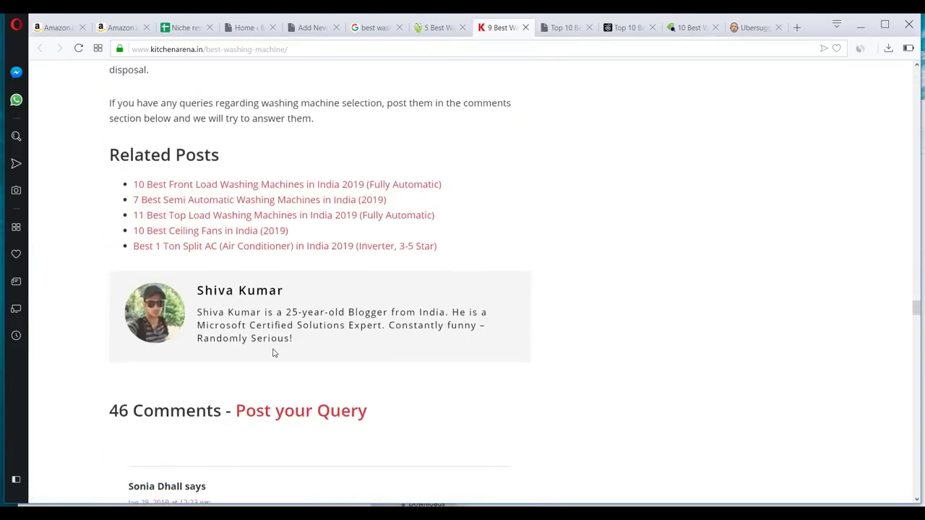
{"action": "scroll", "coordinate": [275, 354], "scroll_direction": "up", "scroll_amount": 7}
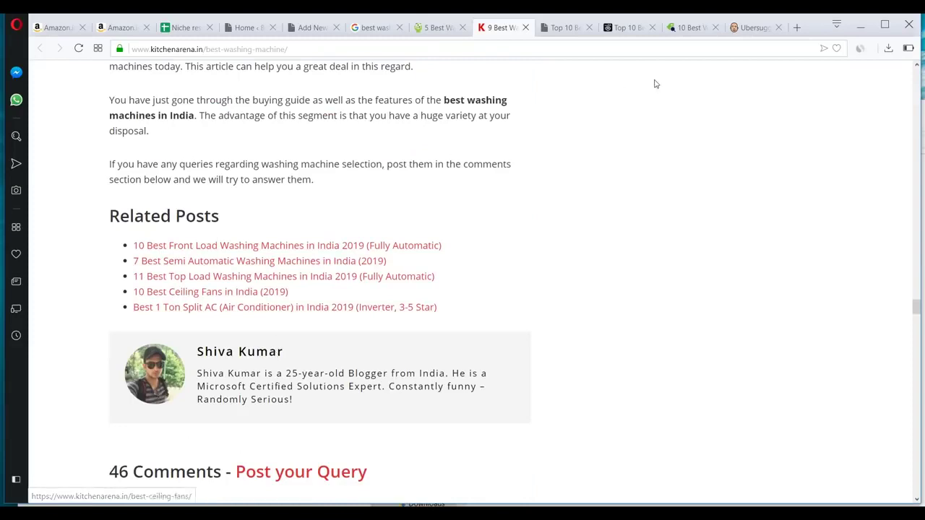
Examine the NCCIndia article's structure, from its product reviews with feature lists through to the comment section
{"action": "left_click", "coordinate": [565, 28]}
{"action": "scroll", "coordinate": [440, 370], "scroll_direction": "up", "scroll_amount": 10}
{"action": "scroll", "coordinate": [440, 370], "scroll_direction": "down", "scroll_amount": 20}
{"action": "scroll", "coordinate": [441, 368], "scroll_direction": "down", "scroll_amount": 20}
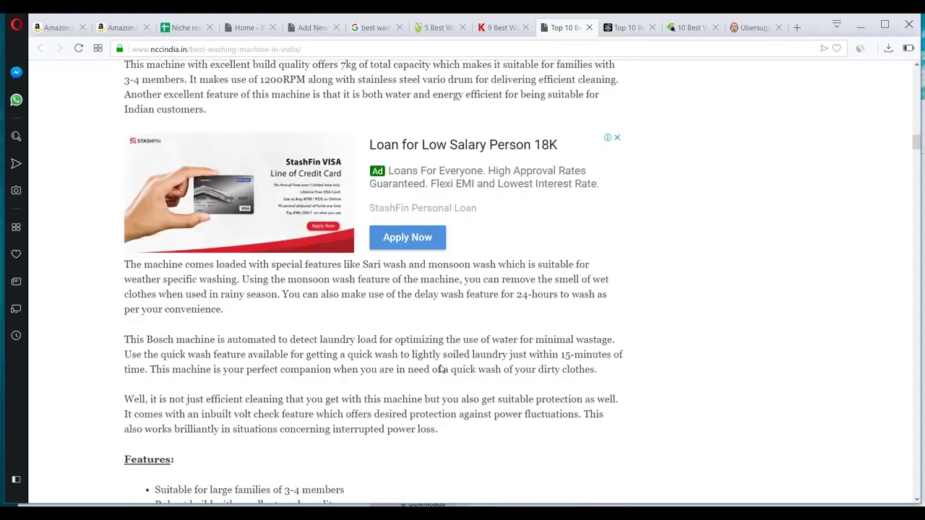
{"action": "scroll", "coordinate": [442, 369], "scroll_direction": "down", "scroll_amount": 20}
{"action": "scroll", "coordinate": [440, 369], "scroll_direction": "down", "scroll_amount": 20}
{"action": "scroll", "coordinate": [440, 369], "scroll_direction": "down", "scroll_amount": 20}
{"action": "scroll", "coordinate": [443, 369], "scroll_direction": "down", "scroll_amount": 20}
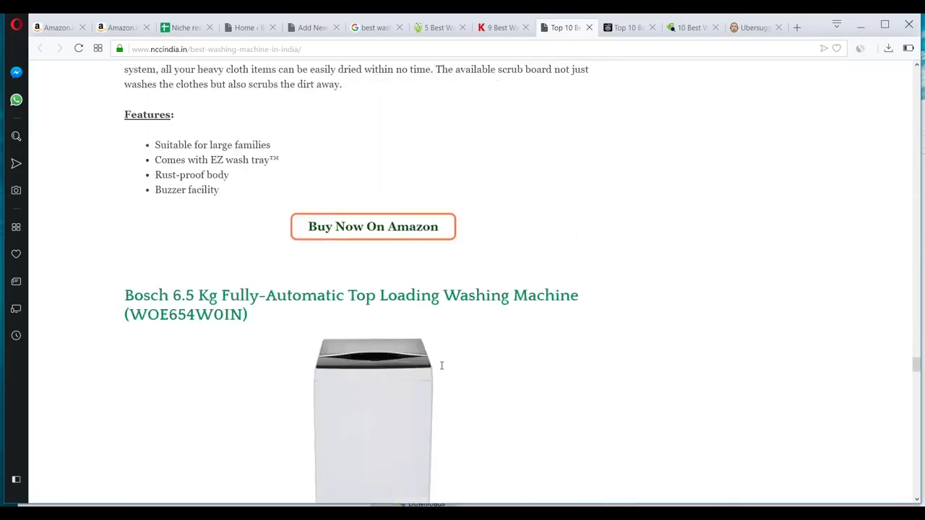
{"action": "scroll", "coordinate": [442, 368], "scroll_direction": "down", "scroll_amount": 20}
{"action": "scroll", "coordinate": [444, 370], "scroll_direction": "down", "scroll_amount": 20}
{"action": "scroll", "coordinate": [443, 370], "scroll_direction": "down", "scroll_amount": 15}
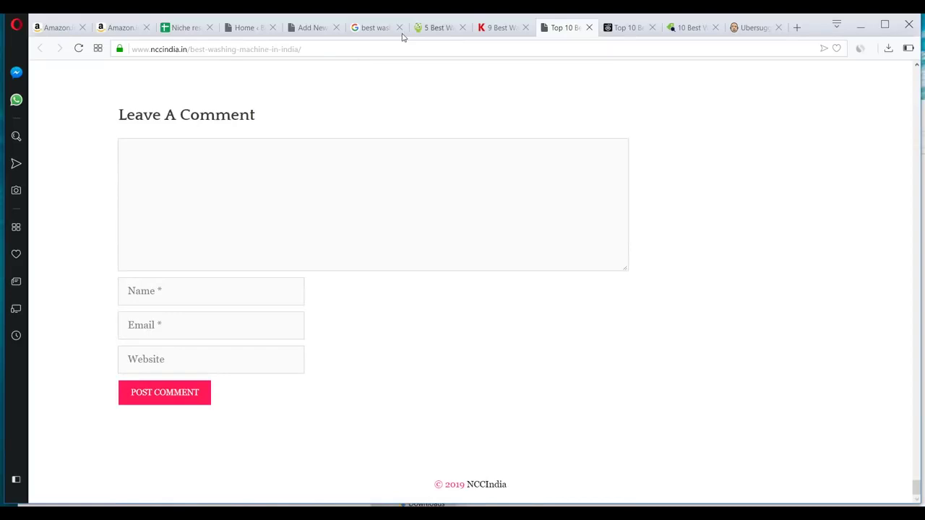
Compare the WordPress draft with the NCCIndia article's buying guide, conclusion and product reviews
{"action": "left_click", "coordinate": [311, 27]}
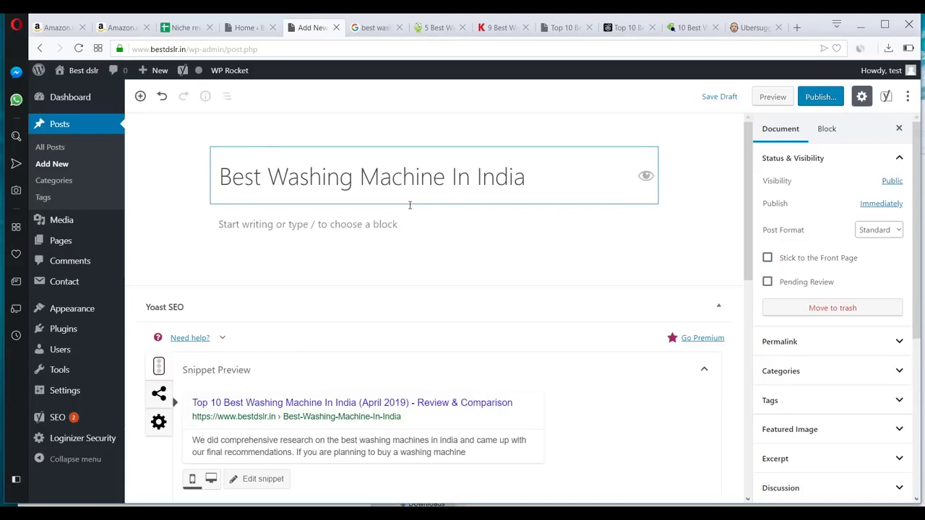
{"action": "scroll", "coordinate": [369, 231], "scroll_direction": "down", "scroll_amount": 3}
{"action": "scroll", "coordinate": [369, 231], "scroll_direction": "up", "scroll_amount": 3}
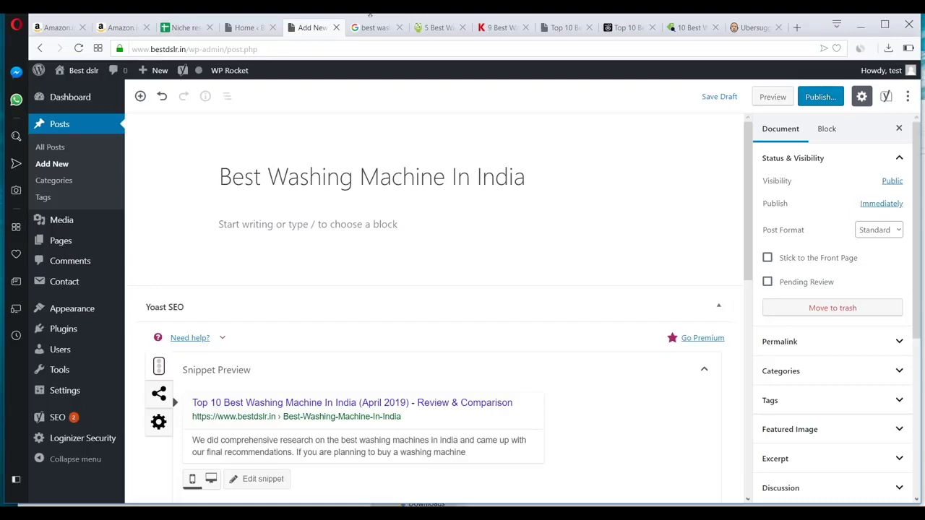
{"action": "left_click", "coordinate": [561, 28]}
{"action": "scroll", "coordinate": [472, 284], "scroll_direction": "up", "scroll_amount": 20}
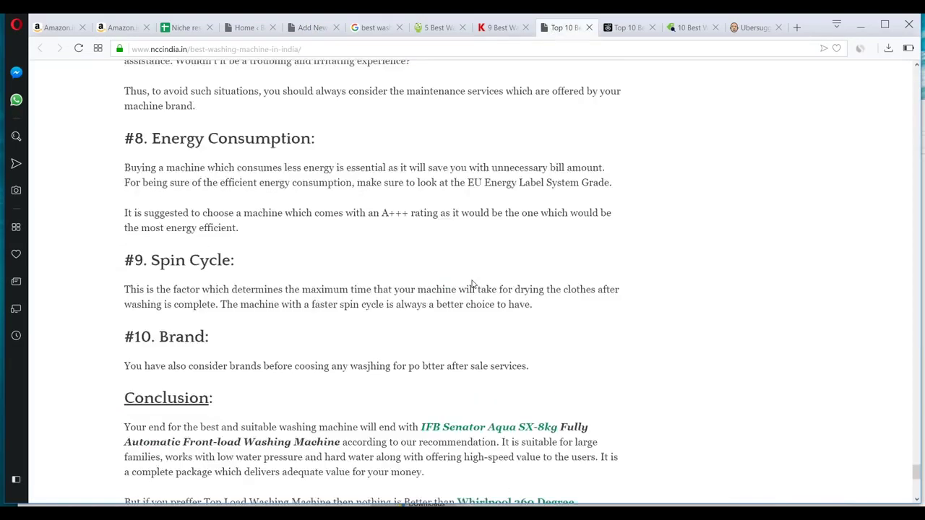
{"action": "scroll", "coordinate": [476, 277], "scroll_direction": "up", "scroll_amount": 20}
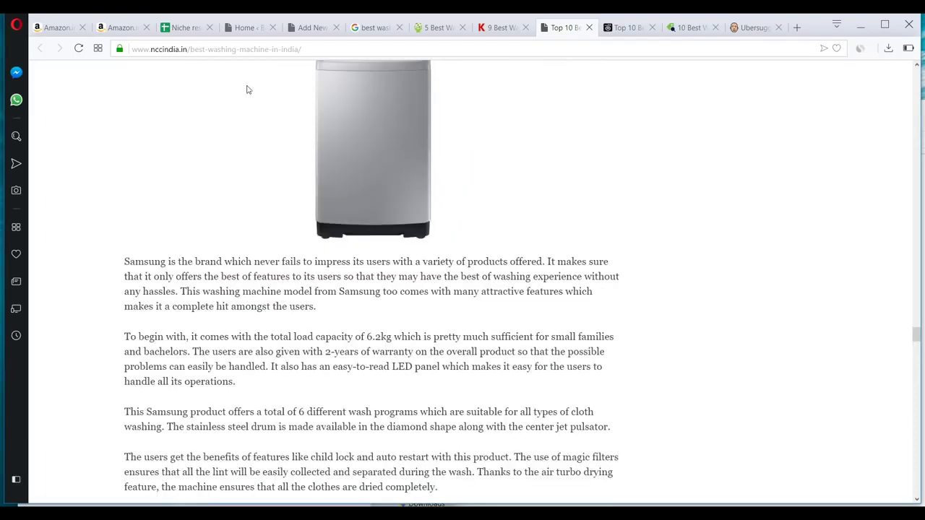
{"action": "left_click", "coordinate": [309, 27]}
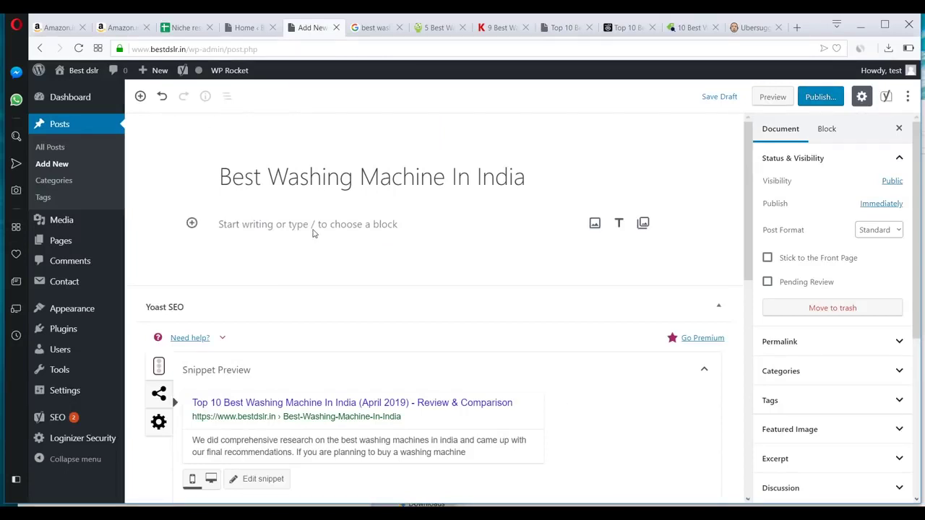
{"action": "scroll", "coordinate": [313, 233], "scroll_direction": "down", "scroll_amount": 3}
{"action": "scroll", "coordinate": [314, 233], "scroll_direction": "up", "scroll_amount": 3}
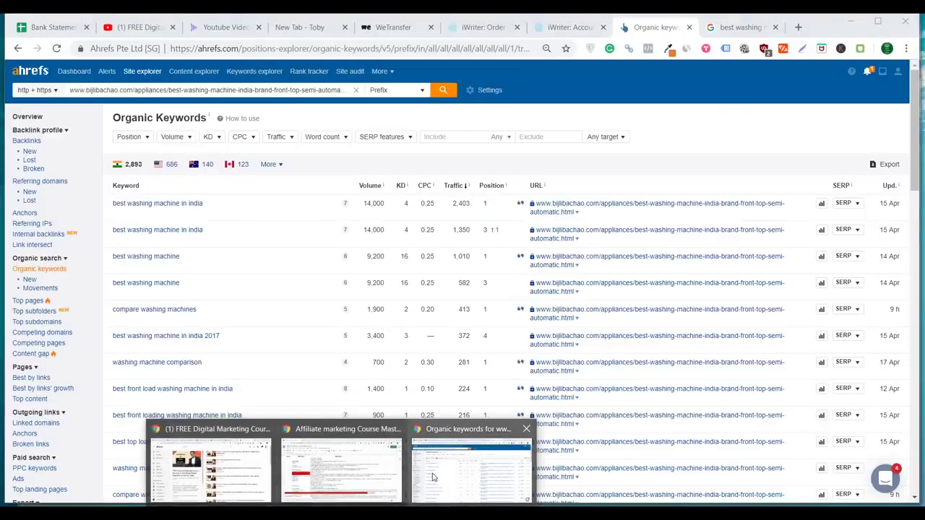
Switch to the Chrome window and bring up the iWriter content order form
{"action": "left_click", "coordinate": [470, 462]}
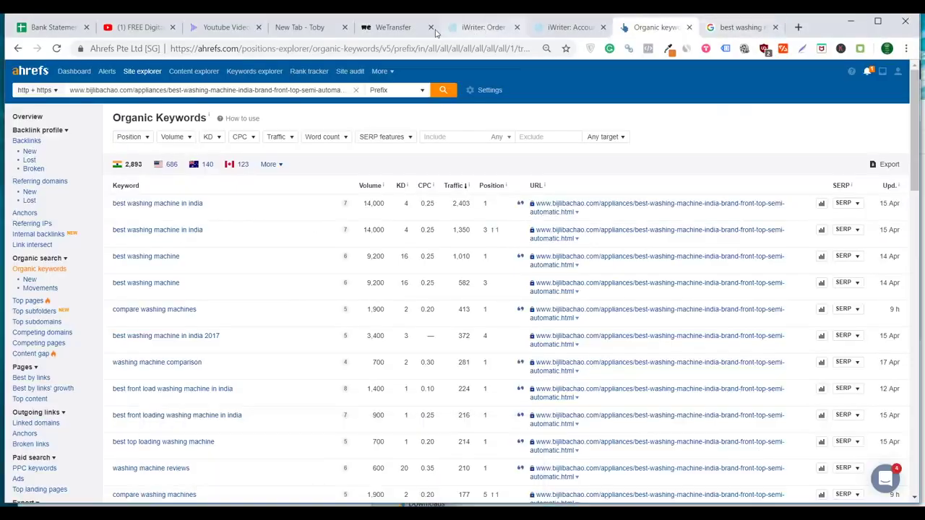
{"action": "left_click", "coordinate": [491, 30]}
{"action": "scroll", "coordinate": [324, 318], "scroll_direction": "up", "scroll_amount": 10}
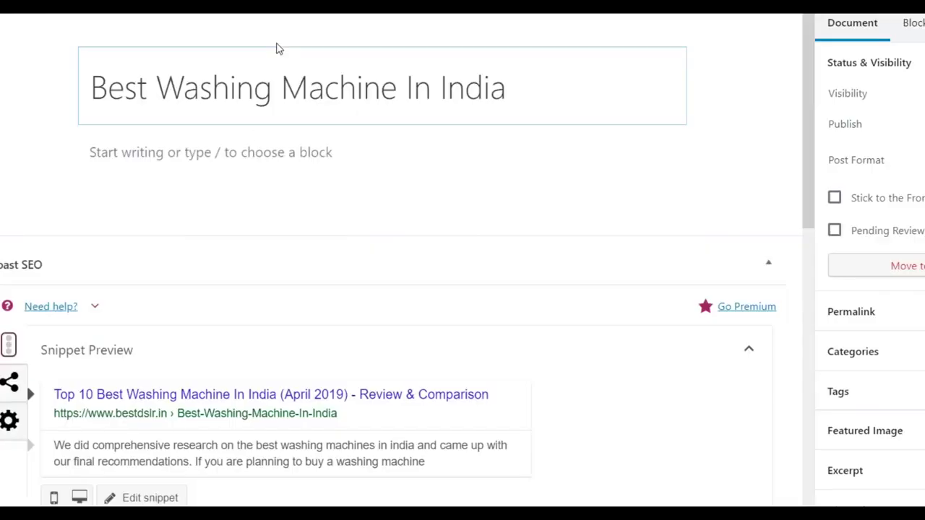
Set the iWriter project title to "Top 10 Best Washing Machine In India", based on the WordPress post title
{"action": "left_click", "coordinate": [257, 91]}
{"action": "key", "text": "ctrl+a"}
{"action": "key", "text": "alt+Tab"}
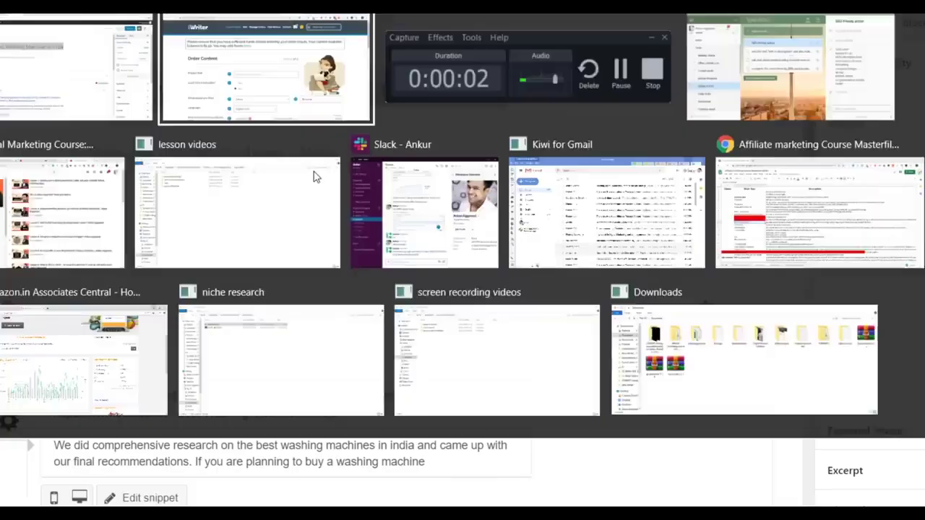
{"action": "left_click", "coordinate": [305, 237]}
{"action": "type", "text": "Top 10 Best Washing Machine In India"}
Set the article's category to Home Improvement in the iWriter order
{"action": "scroll", "coordinate": [290, 246], "scroll_direction": "down", "scroll_amount": 3}
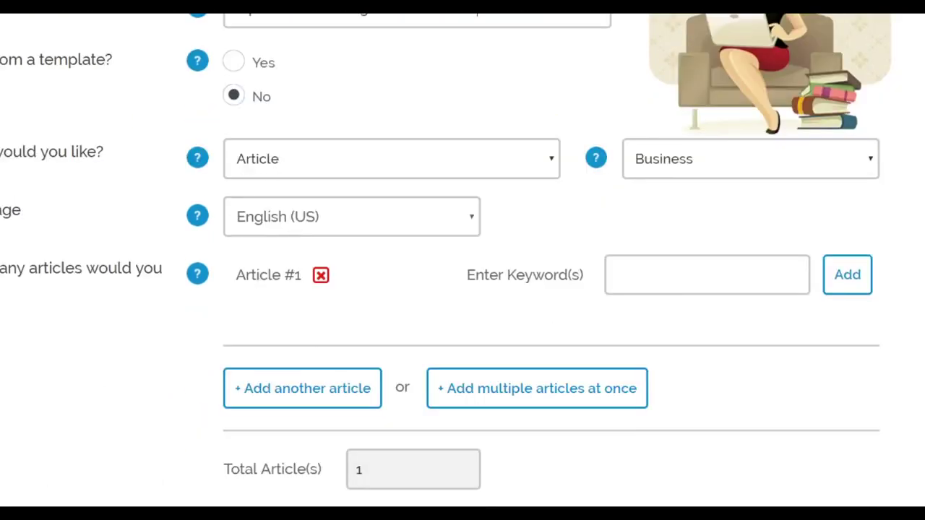
{"action": "left_click", "coordinate": [709, 168]}
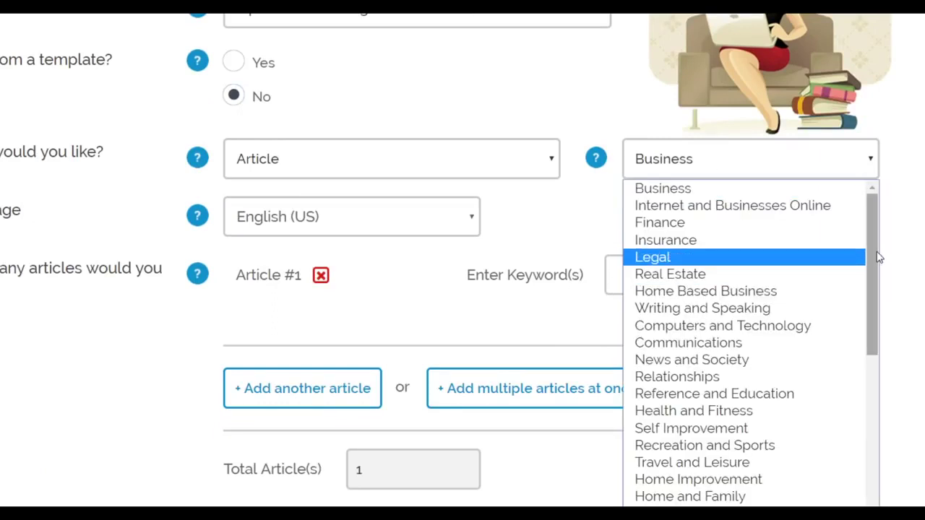
{"action": "left_click_drag", "start_coordinate": [874, 257], "coordinate": [875, 279]}
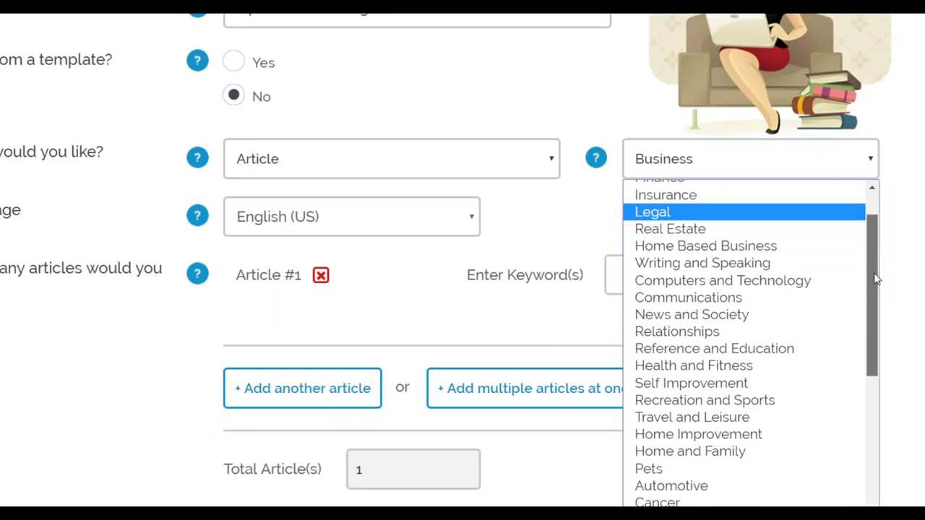
{"action": "left_click", "coordinate": [698, 434]}
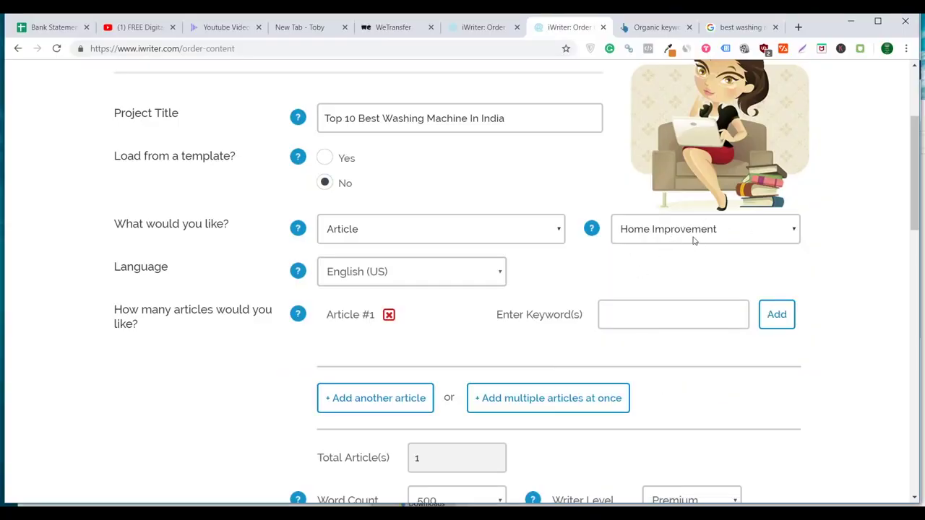
Add the keyword "best washing machine in india" to Article #1
{"action": "scroll", "coordinate": [444, 294], "scroll_direction": "down", "scroll_amount": 2}
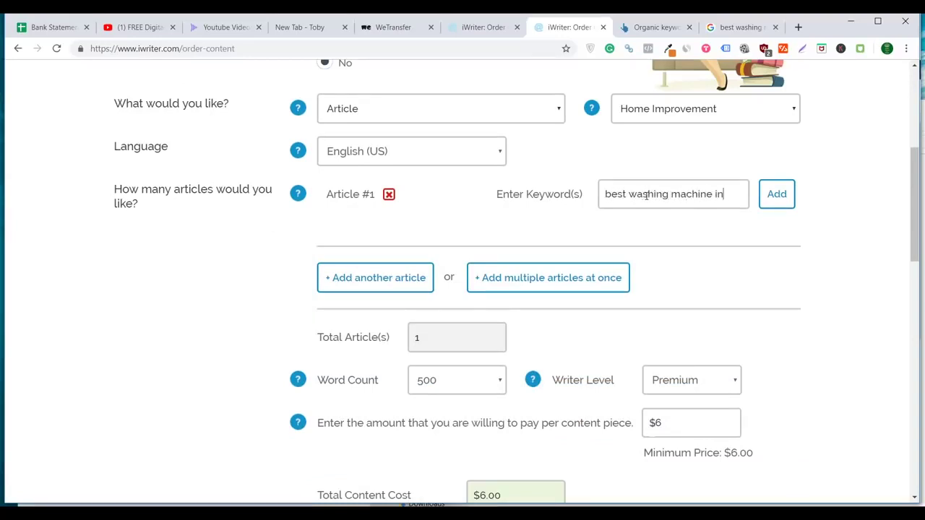
{"action": "type", "text": "ia"}
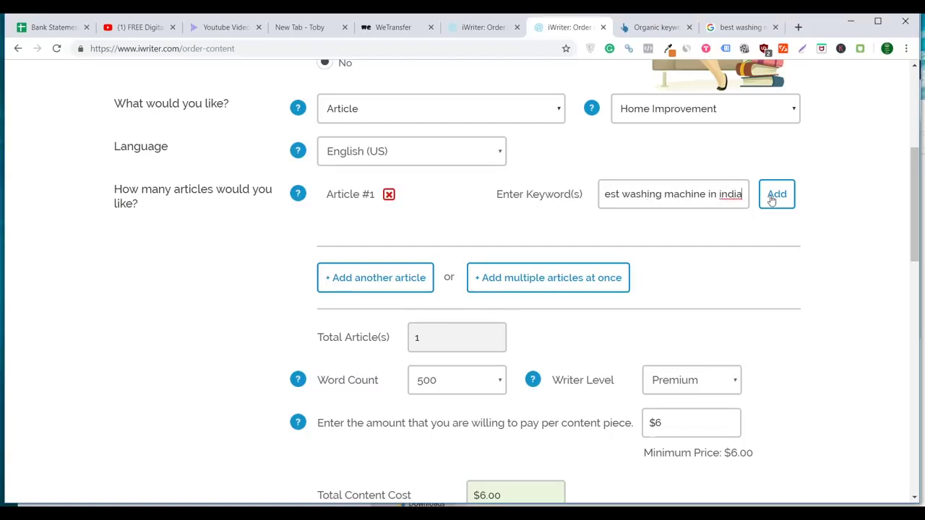
{"action": "left_click", "coordinate": [773, 196]}
Set the article's word count to 4000
{"action": "scroll", "coordinate": [506, 217], "scroll_direction": "down", "scroll_amount": 3}
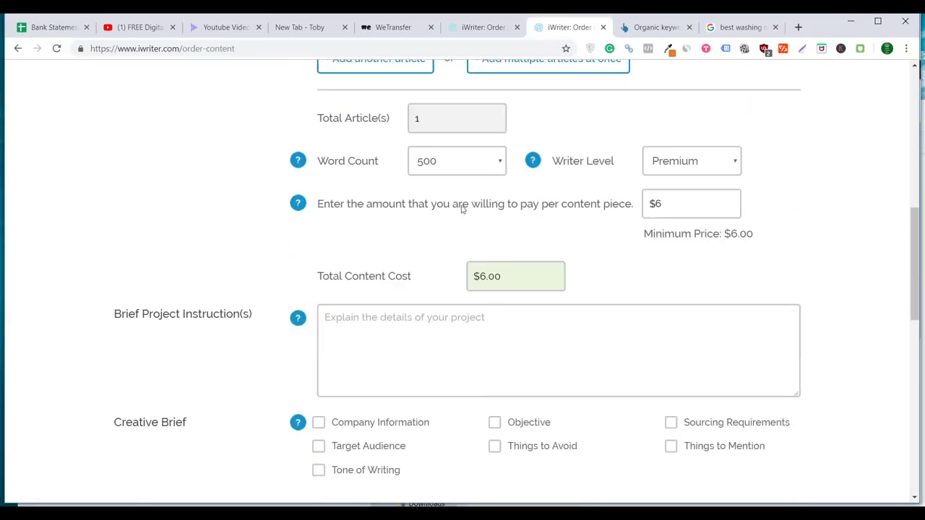
{"action": "left_click", "coordinate": [452, 165]}
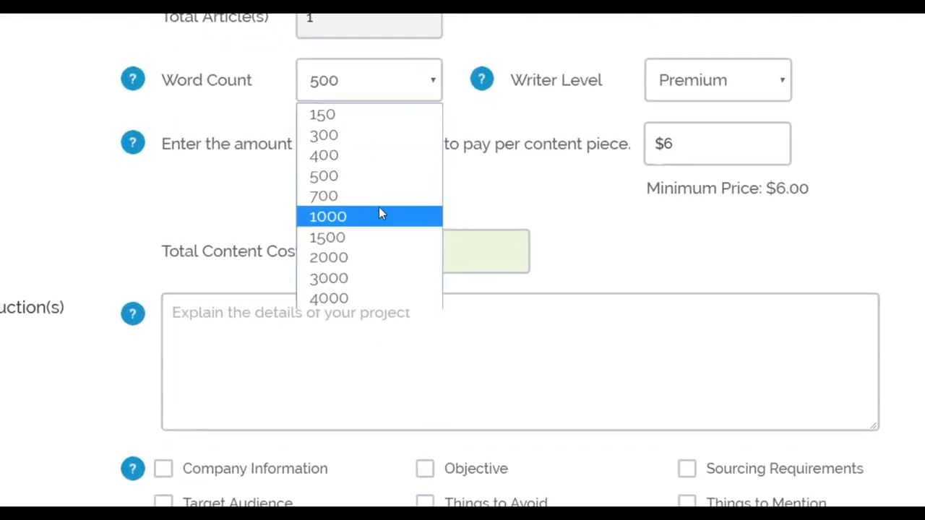
{"action": "left_click", "coordinate": [359, 297]}
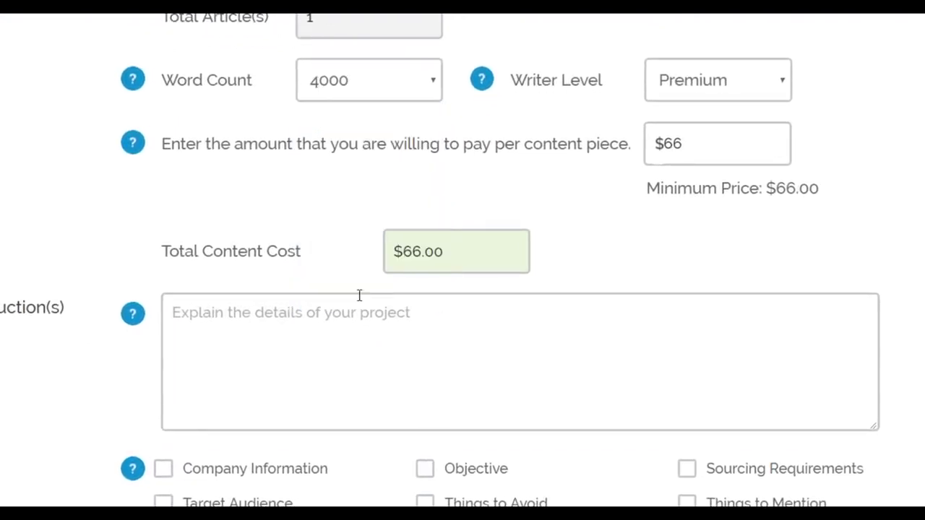
Compare the order cost at the Standard, Premium and Elite writer levels, ending on Premium
{"action": "left_click", "coordinate": [714, 88]}
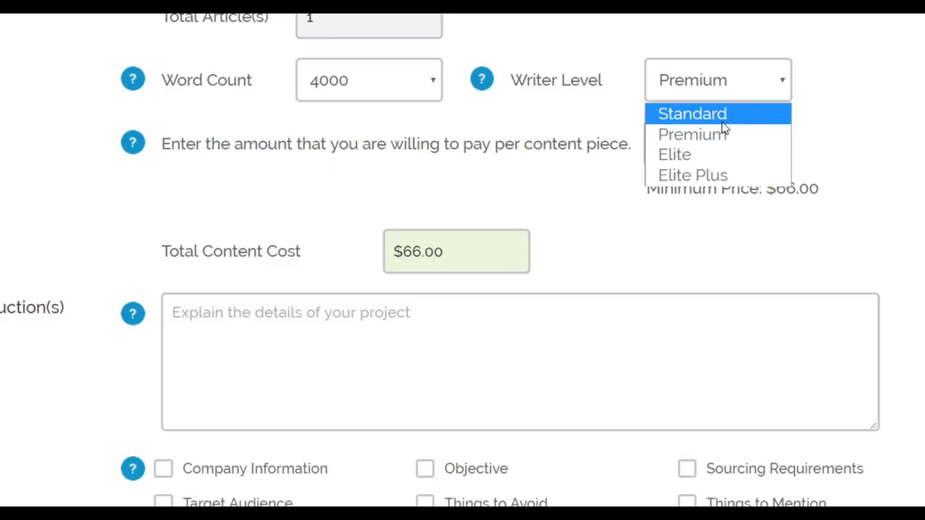
{"action": "left_click", "coordinate": [721, 117]}
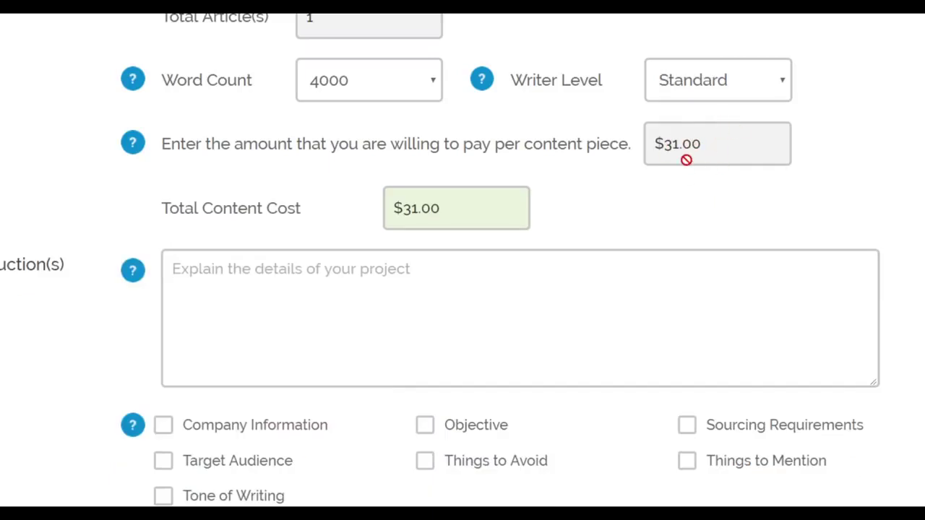
{"action": "left_click", "coordinate": [721, 84]}
{"action": "left_click", "coordinate": [707, 136]}
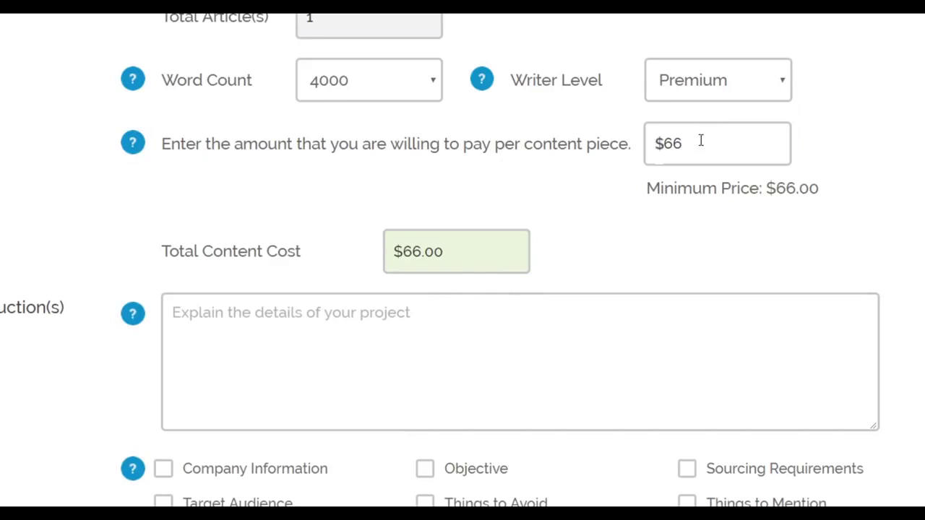
{"action": "left_click", "coordinate": [709, 81]}
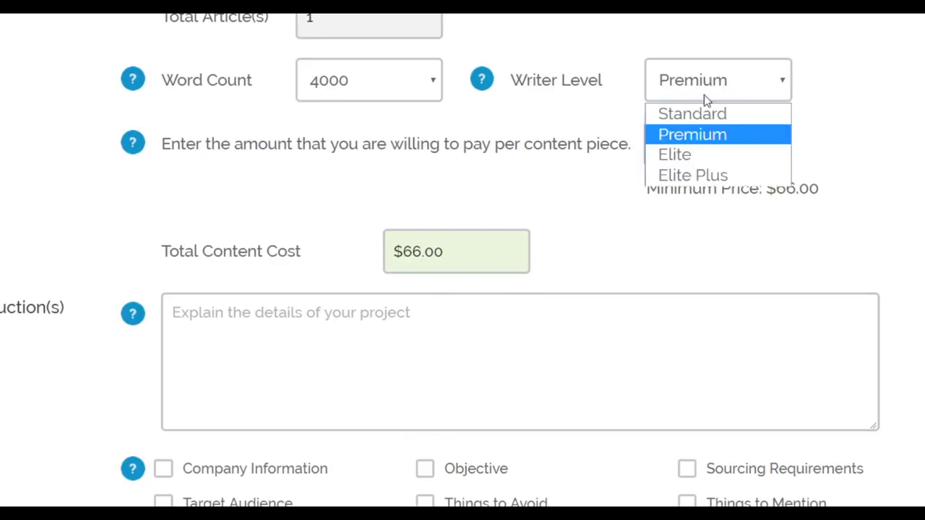
{"action": "left_click", "coordinate": [687, 161]}
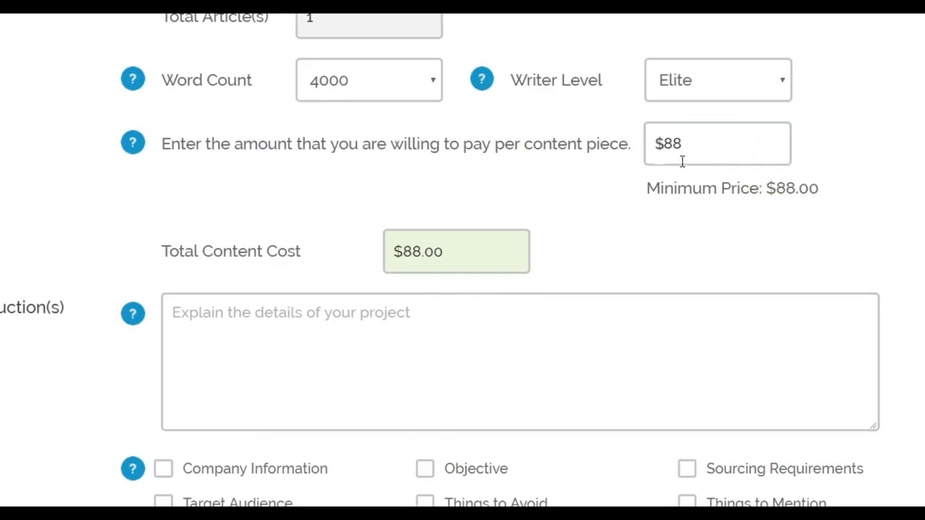
{"action": "left_click", "coordinate": [726, 86]}
{"action": "left_click", "coordinate": [715, 135]}
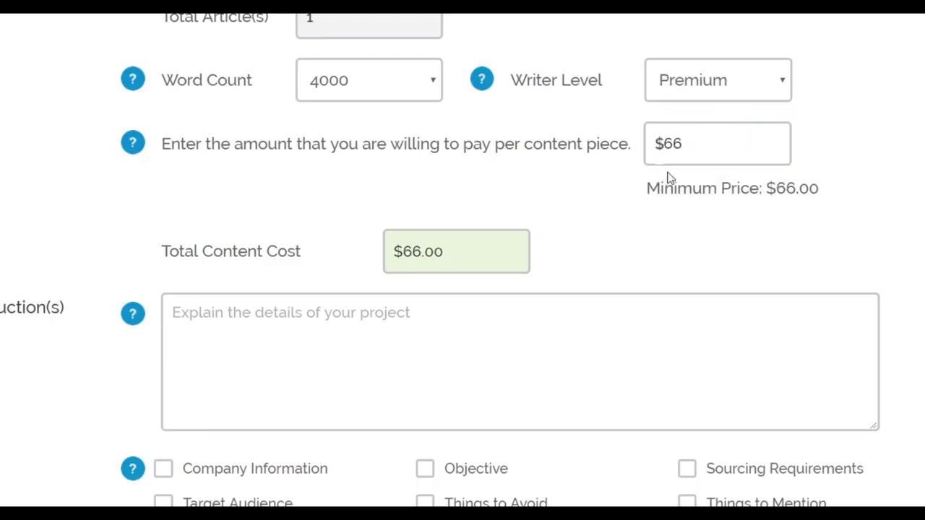
Include Company Information, Objective, Things to Mention, Sourcing Requirements and Tone of Writing in the order's creative brief
{"action": "scroll", "coordinate": [389, 349], "scroll_direction": "down", "scroll_amount": 1}
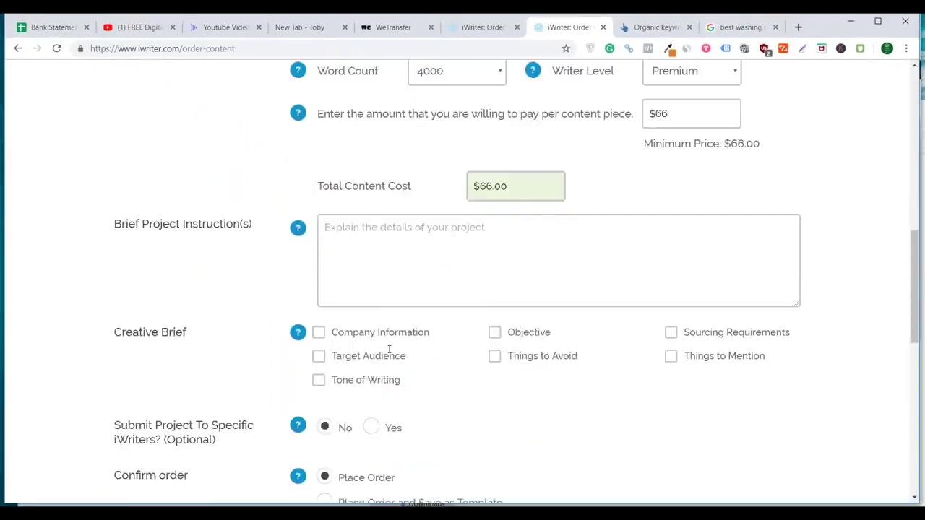
{"action": "scroll", "coordinate": [388, 349], "scroll_direction": "down", "scroll_amount": 1}
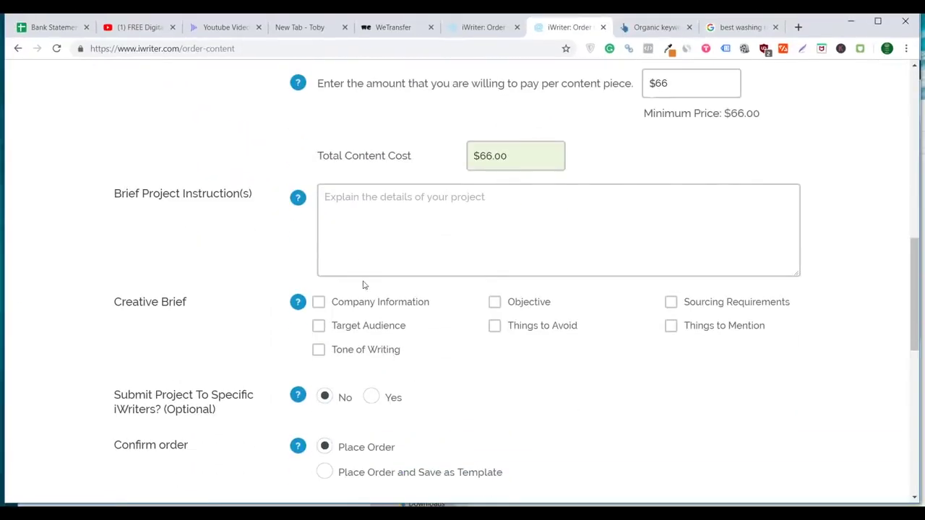
{"action": "left_click", "coordinate": [390, 240]}
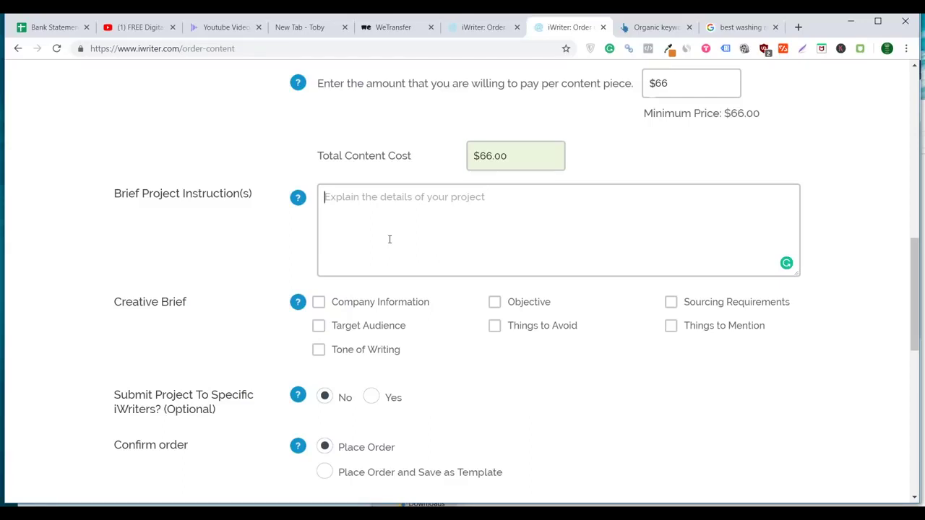
{"action": "left_click", "coordinate": [319, 303]}
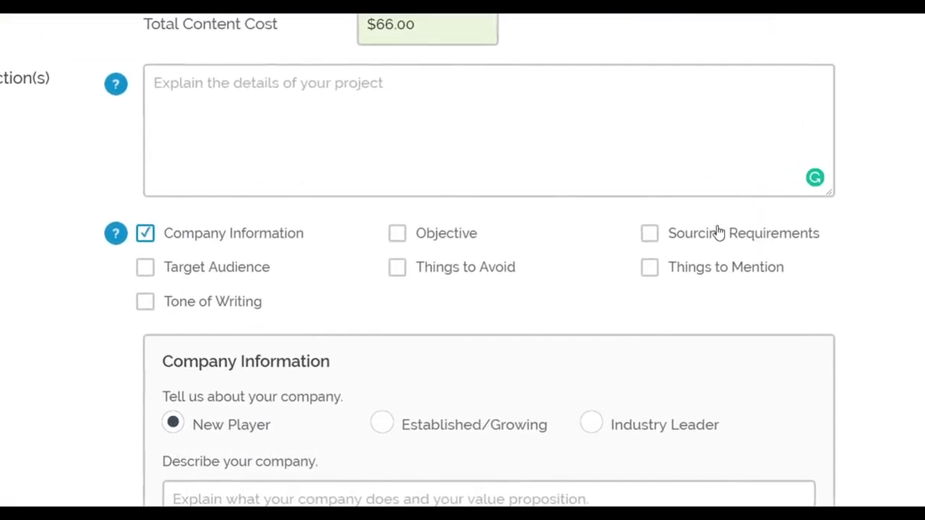
{"action": "left_click", "coordinate": [449, 236]}
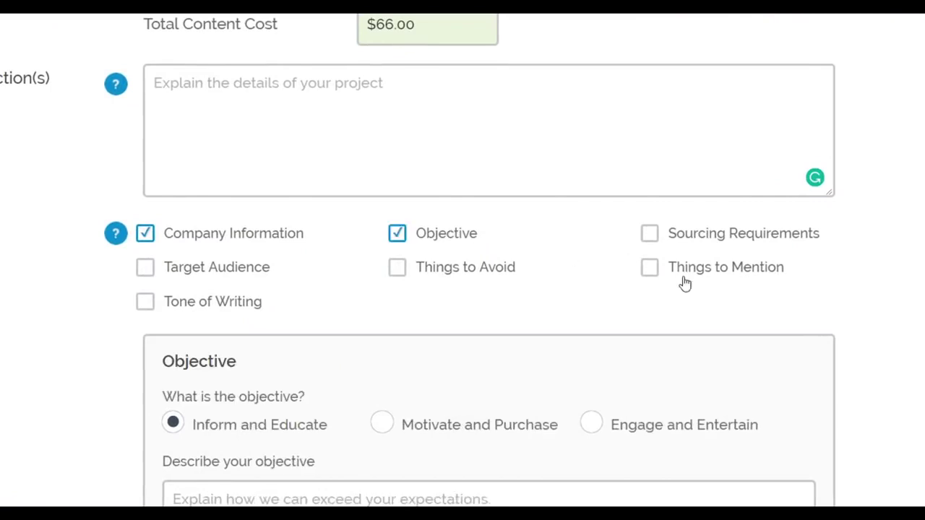
{"action": "left_click", "coordinate": [682, 273]}
{"action": "left_click", "coordinate": [689, 243]}
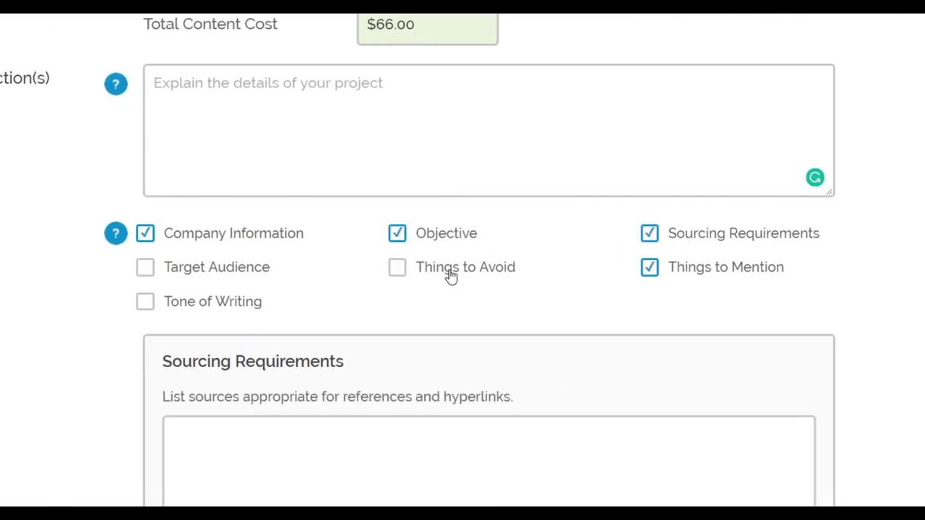
{"action": "left_click", "coordinate": [195, 301]}
Look through the added brief sections and remove Company Information from the creative brief
{"action": "scroll", "coordinate": [301, 354], "scroll_direction": "down", "scroll_amount": 10}
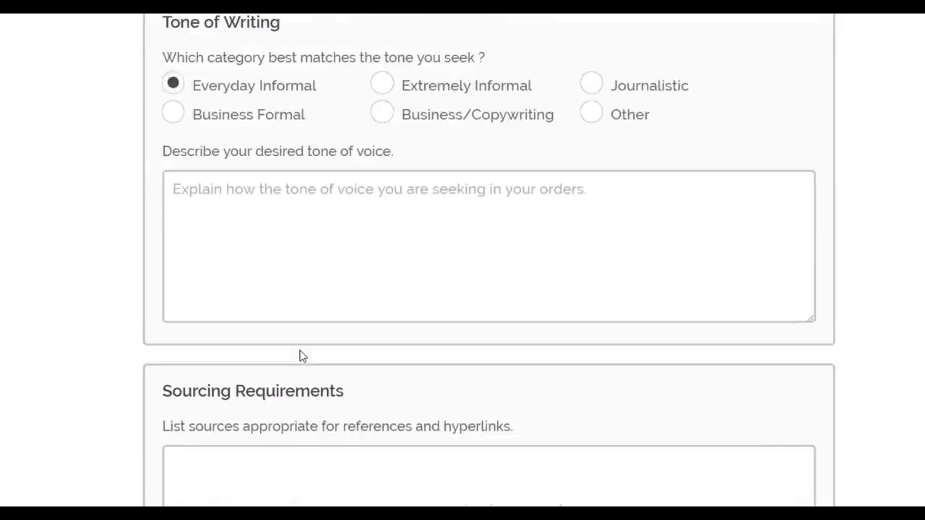
{"action": "scroll", "coordinate": [302, 351], "scroll_direction": "down", "scroll_amount": 5}
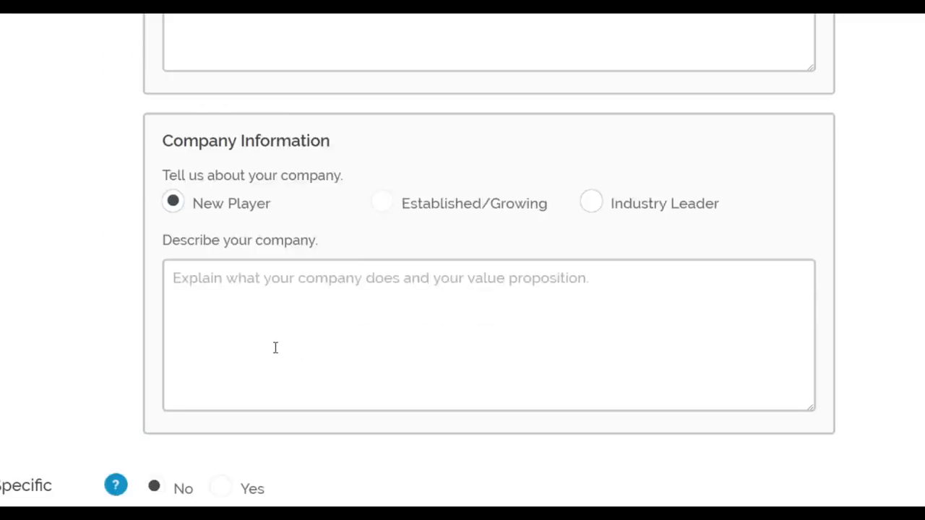
{"action": "scroll", "coordinate": [297, 345], "scroll_direction": "up", "scroll_amount": 10}
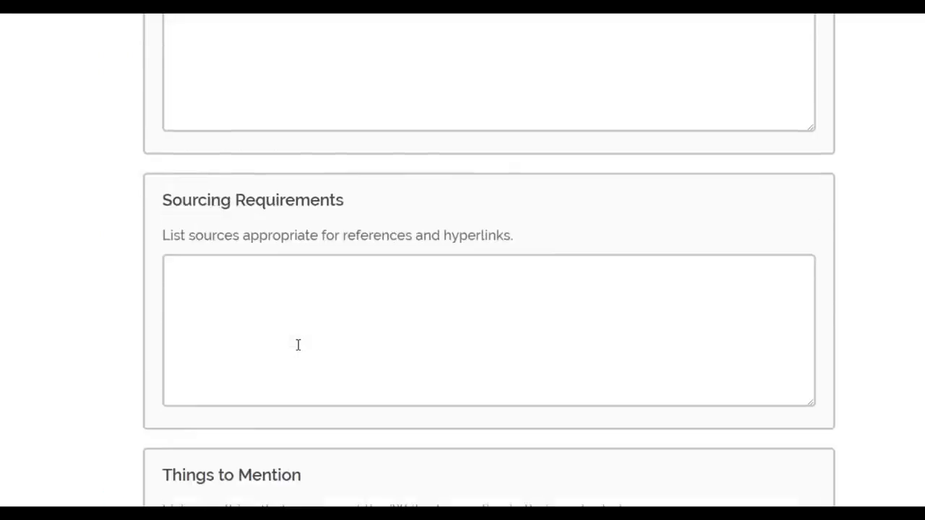
{"action": "left_click", "coordinate": [223, 159]}
Enter under Sourcing Requirements "he must do comprehensive research on amazon.in (not amazon.com) and also on youtube to make the final list"
{"action": "scroll", "coordinate": [466, 284], "scroll_direction": "down", "scroll_amount": 8}
{"action": "scroll", "coordinate": [464, 281], "scroll_direction": "down", "scroll_amount": 1}
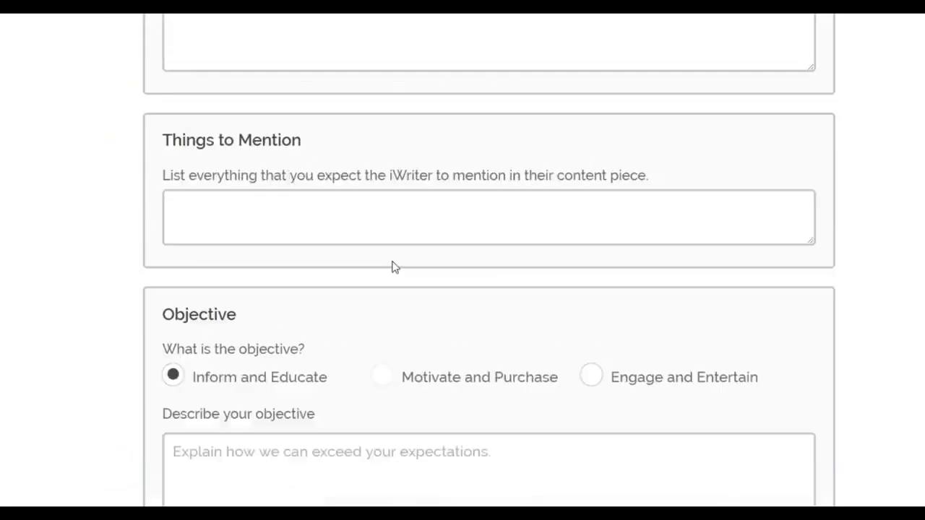
{"action": "scroll", "coordinate": [340, 231], "scroll_direction": "up", "scroll_amount": 3}
{"action": "left_click", "coordinate": [289, 190]}
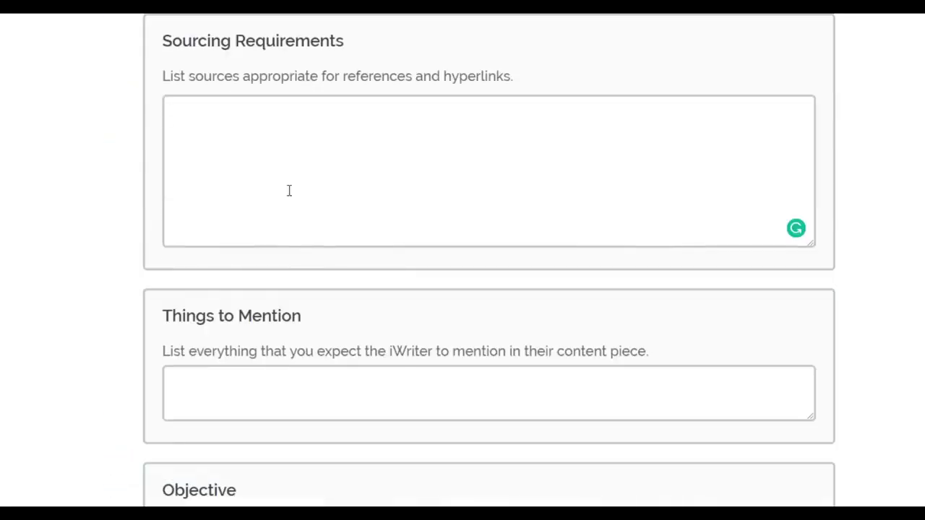
{"action": "type", "text": "he must do "}
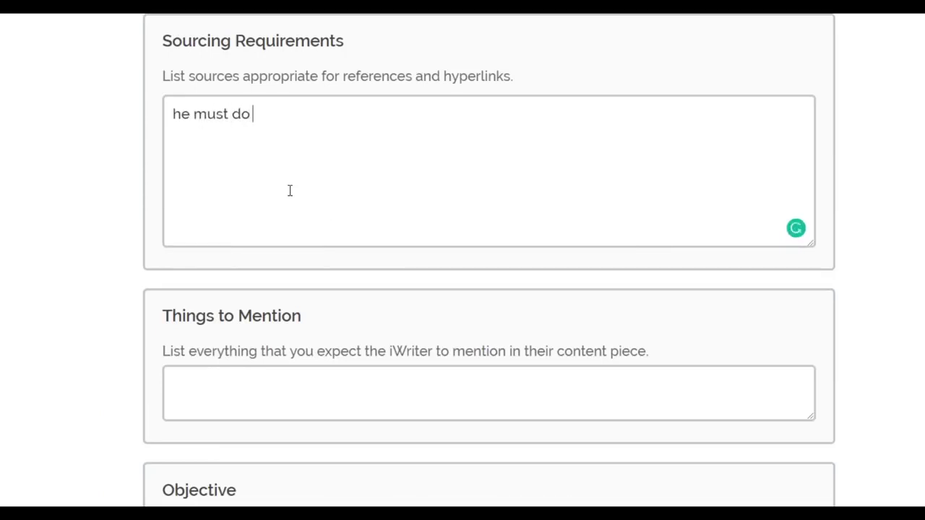
{"action": "type", "text": "comprehensive research on ama"}
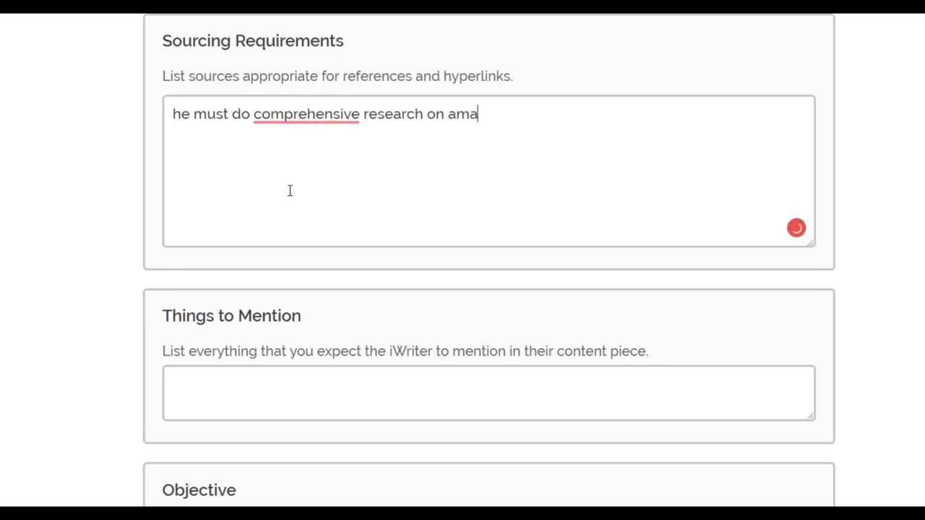
{"action": "type", "text": "zon.in (n"}
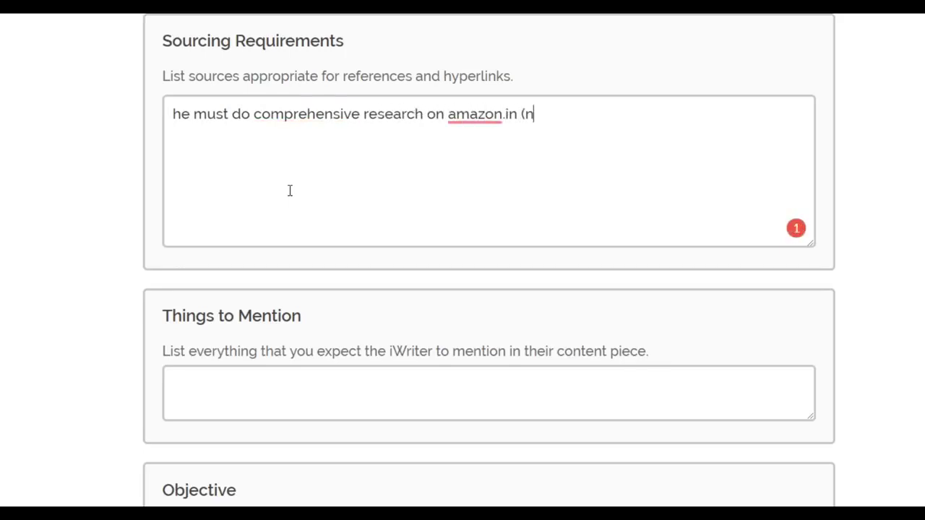
{"action": "type", "text": "ot amazon.com"}
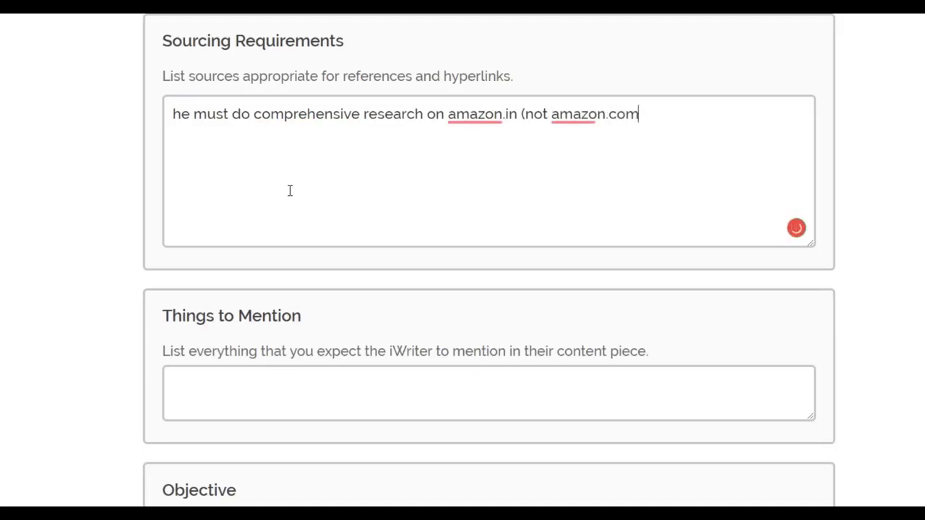
{"action": "type", "text": ") and also on youtube to ma"}
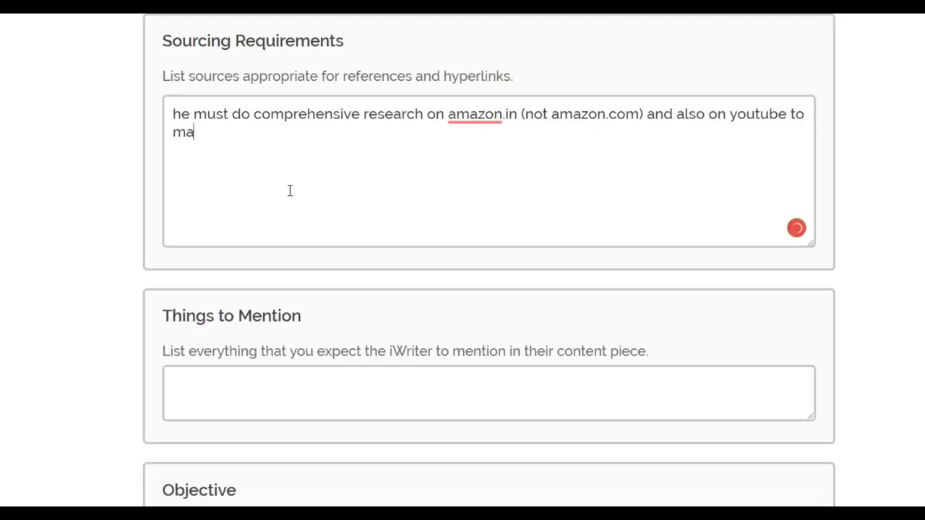
{"action": "type", "text": "ke the final list"}
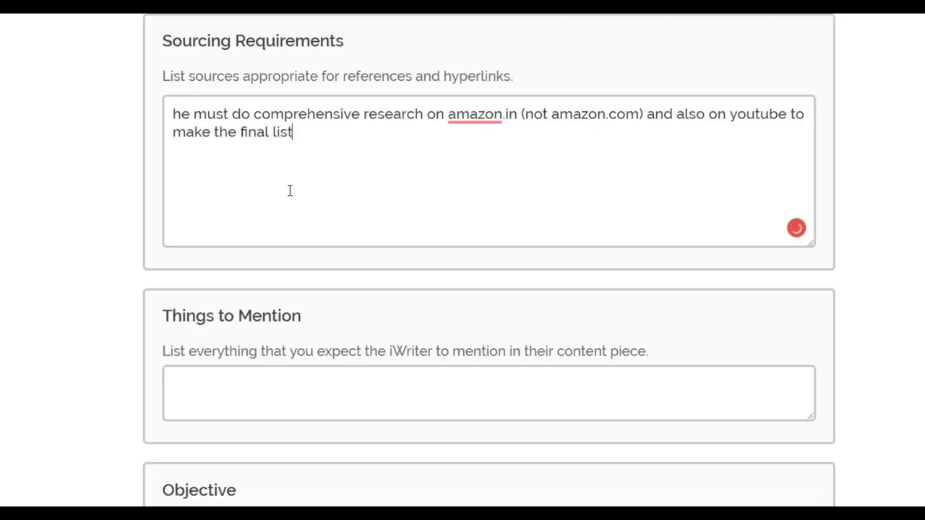
Add "URL for reference:" to the sourcing requirements, followed by the address of the bijlibachao.com washing machine article open in Opera
{"action": "key", "text": "Return"}
{"action": "type", "text": "URL for reference"}
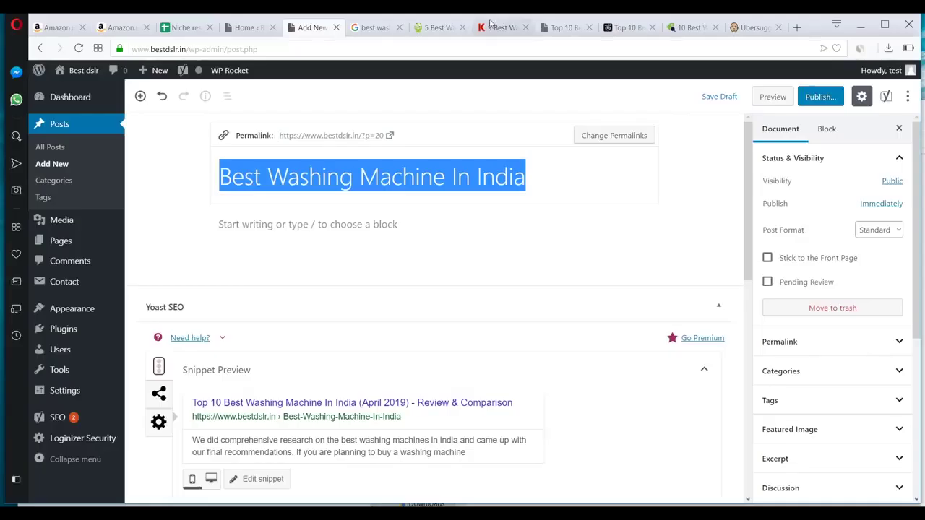
{"action": "left_click", "coordinate": [417, 33]}
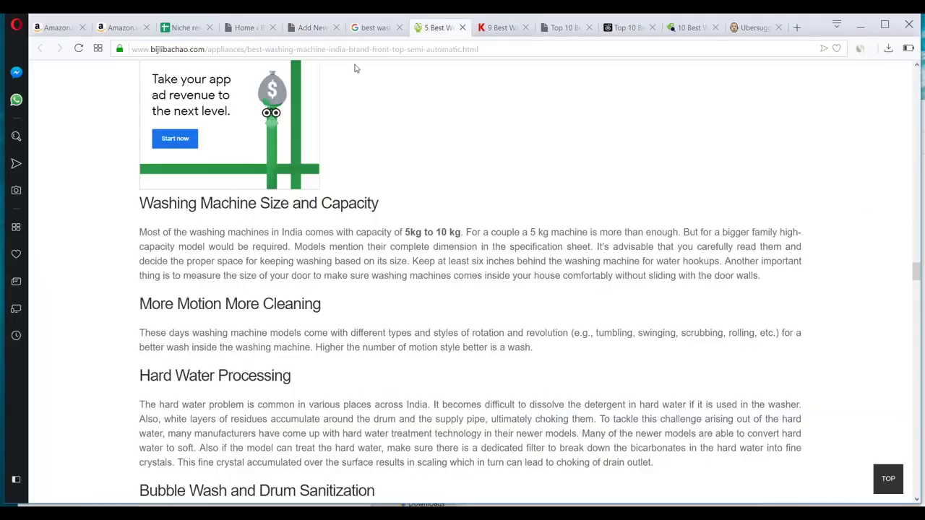
{"action": "left_click", "coordinate": [386, 49]}
{"action": "key", "text": "ctrl+c"}
{"action": "left_click", "coordinate": [547, 303]}
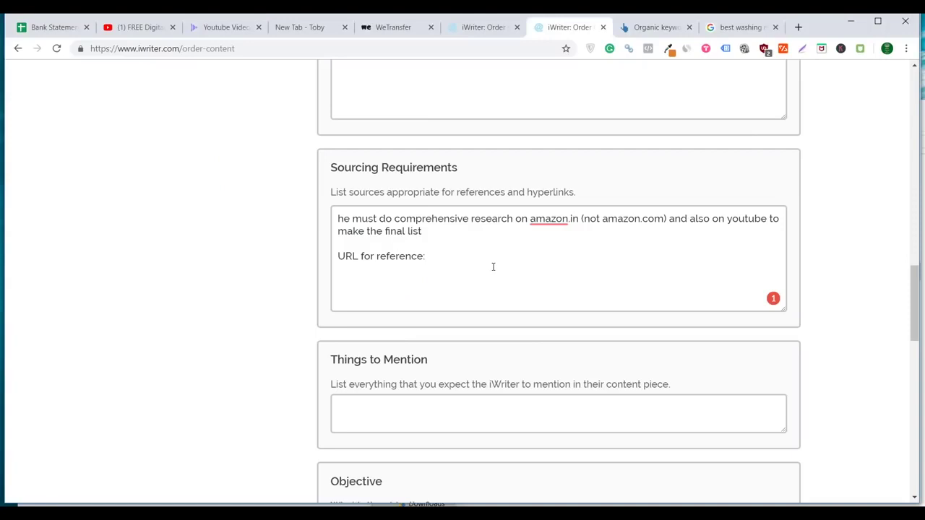
{"action": "key", "text": "ctrl+v"}
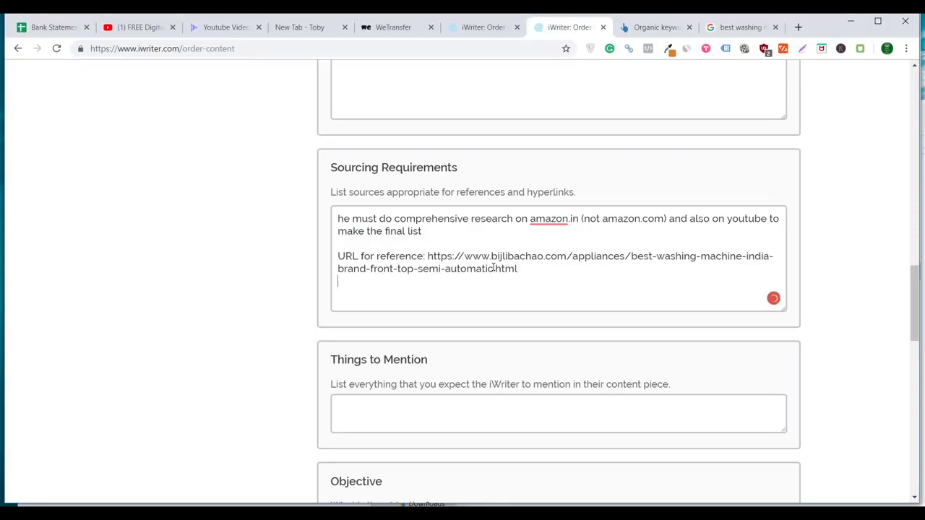
{"action": "key", "text": "Return"}
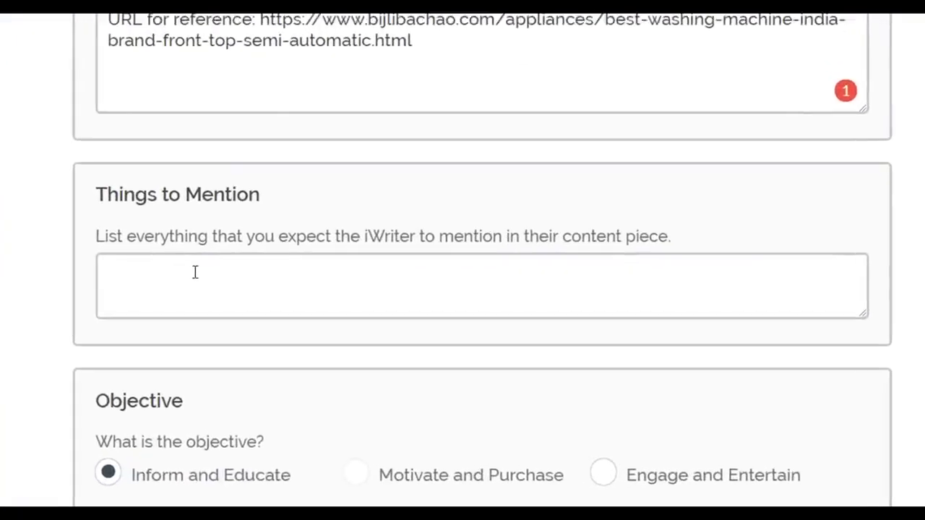
Enter "you should also add youtube links of all products" under Things to Mention
{"action": "left_click", "coordinate": [390, 404]}
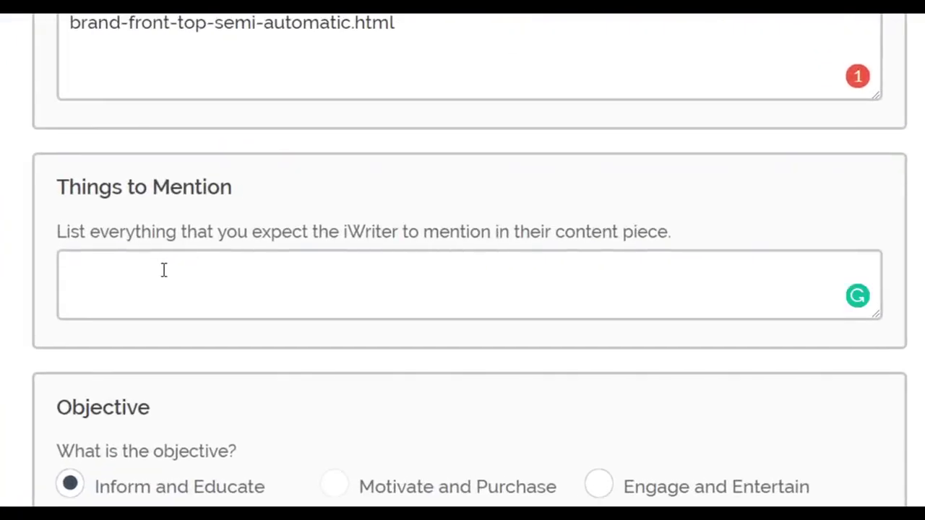
{"action": "type", "text": "you should also ad"}
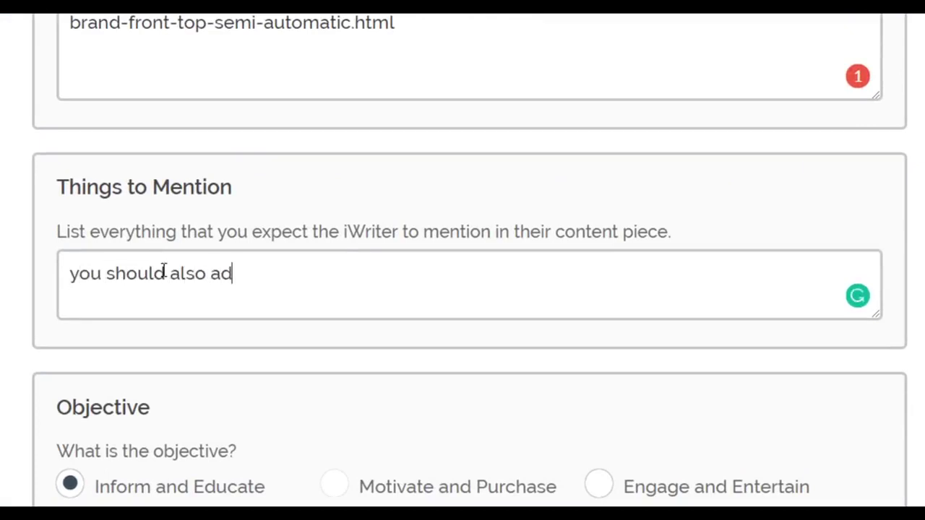
{"action": "type", "text": "d youtube links of all products"}
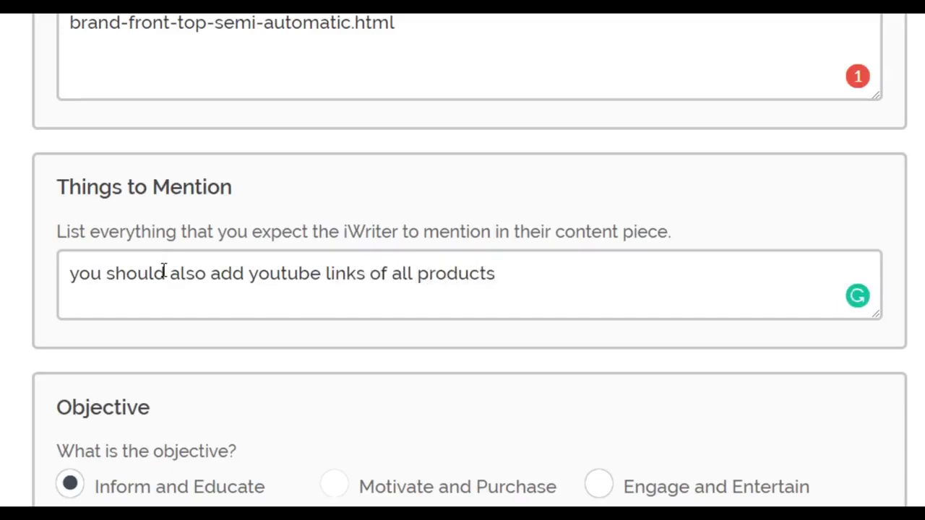
Add a second line to Things to Mention reading "also have proper formatting, and writer shorter paragraphs"
{"action": "key", "text": "Return"}
{"action": "type", "text": "alos"}
{"action": "key", "text": "BackSpace"}
{"action": "key", "text": "BackSpace"}
{"action": "type", "text": "so have "}
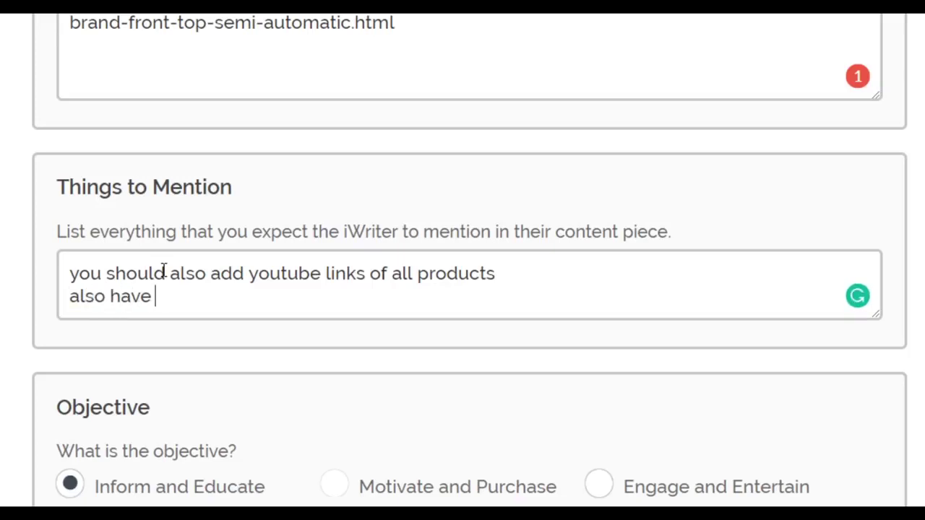
{"action": "type", "text": "proper format"}
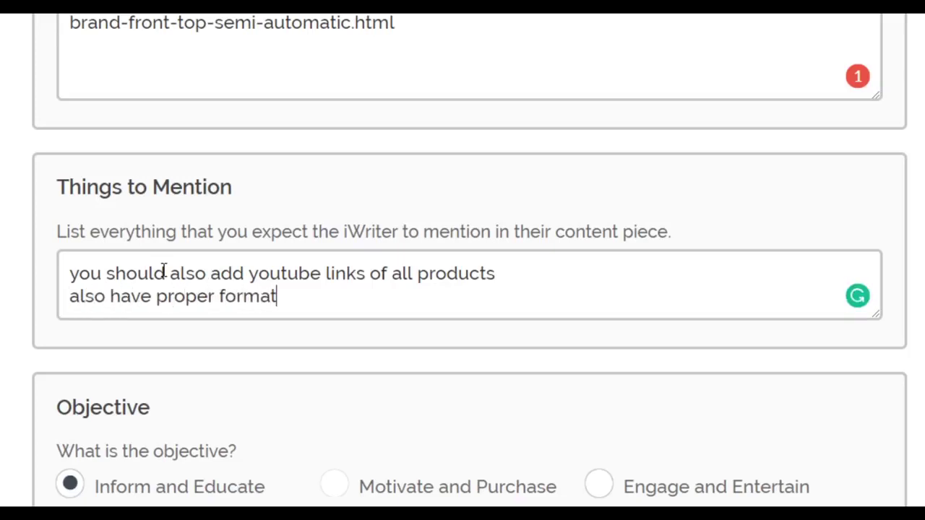
{"action": "type", "text": "ting, and writer pr"}
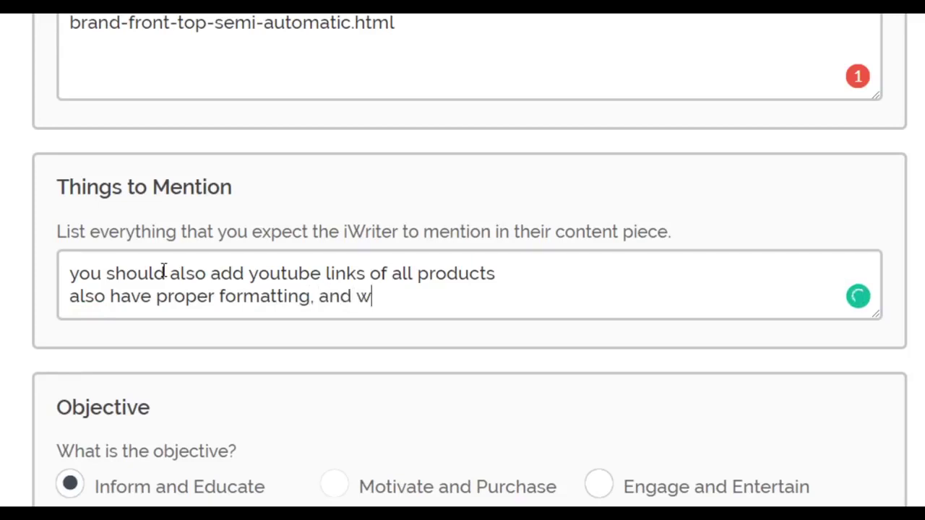
{"action": "key", "text": "BackSpace"}
{"action": "key", "text": "BackSpace"}
{"action": "type", "text": "shorter paragr"}
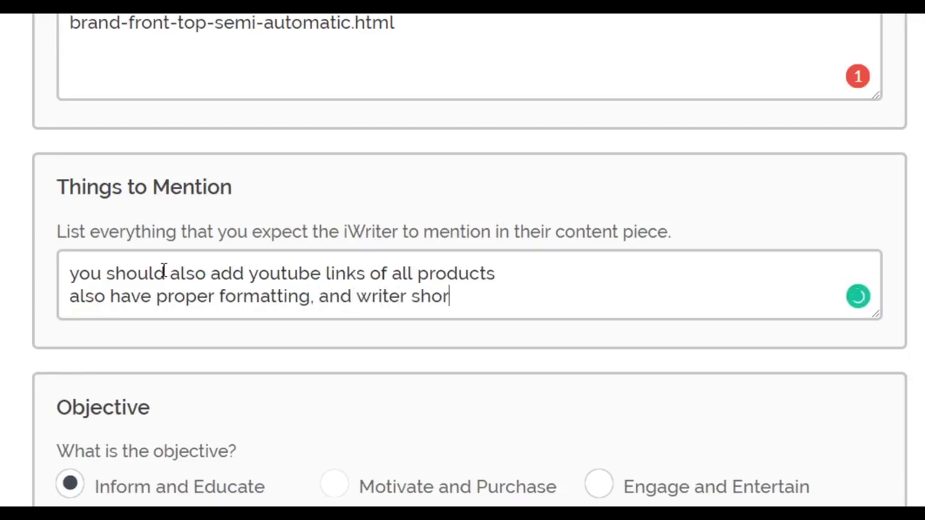
{"action": "type", "text": "ahs"}
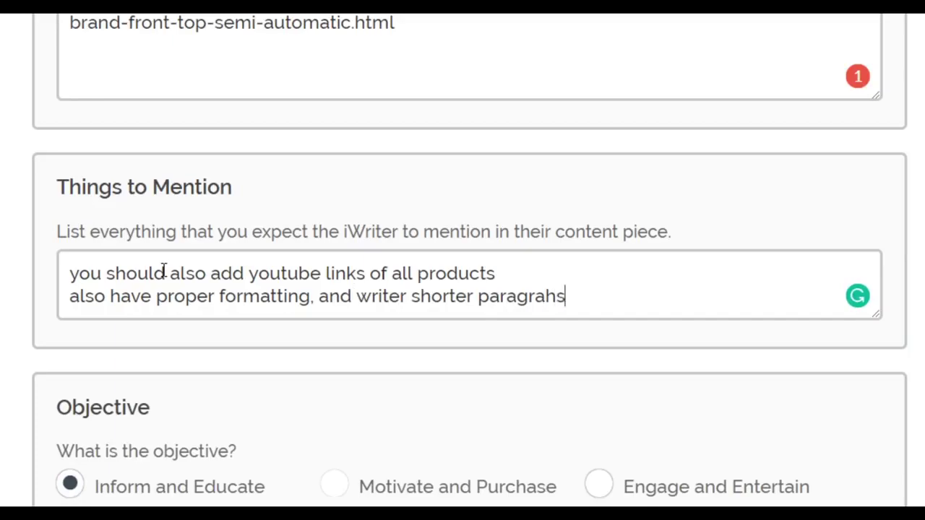
{"action": "key", "text": "BackSpace"}
{"action": "key", "text": "BackSpace"}
{"action": "key", "text": "BackSpace"}
{"action": "type", "text": "aphs"}
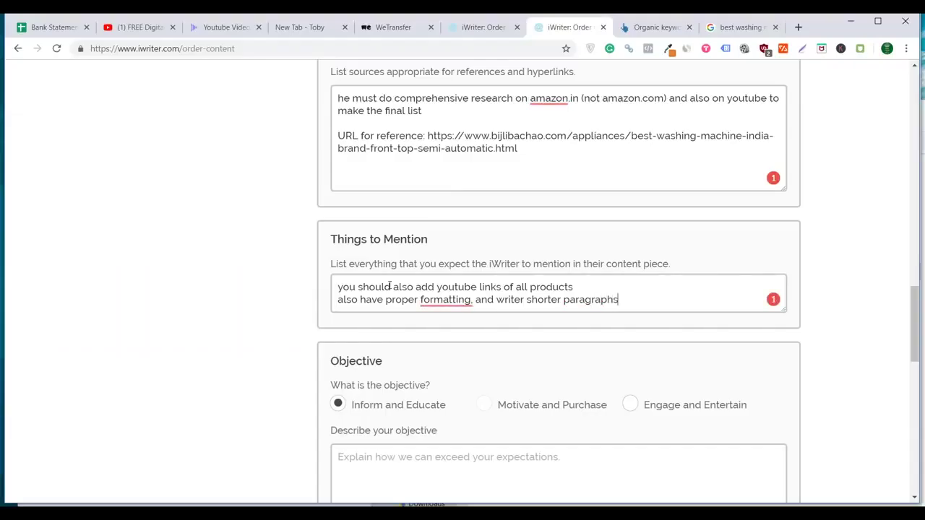
{"action": "key", "text": "Return"}
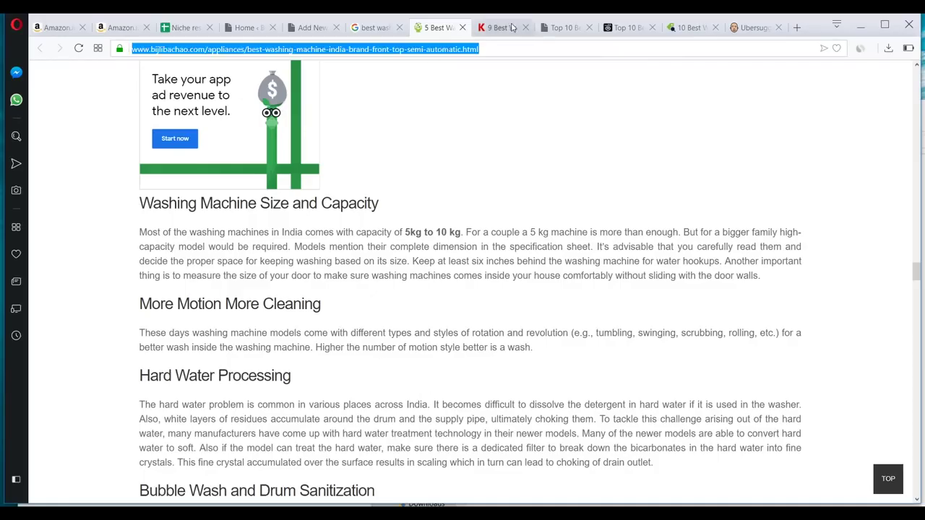
Examine the structure of the kitchenarena.in washing machine article in Opera, then return to the iWriter order's Objective section in Chrome
{"action": "left_click", "coordinate": [501, 27]}
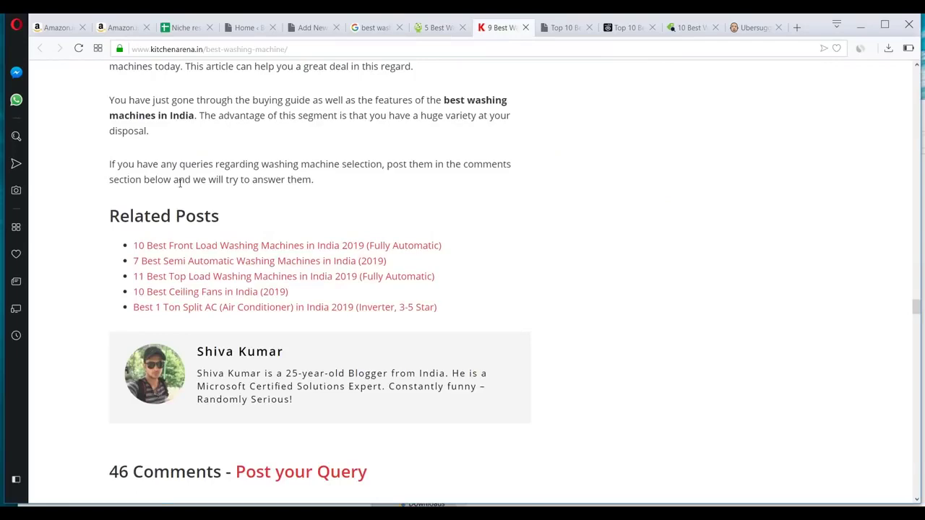
{"action": "scroll", "coordinate": [181, 182], "scroll_direction": "up", "scroll_amount": 20}
{"action": "scroll", "coordinate": [186, 181], "scroll_direction": "up", "scroll_amount": 14}
{"action": "scroll", "coordinate": [186, 182], "scroll_direction": "down", "scroll_amount": 13}
{"action": "scroll", "coordinate": [186, 181], "scroll_direction": "down", "scroll_amount": 15}
{"action": "key", "text": "alt+Tab"}
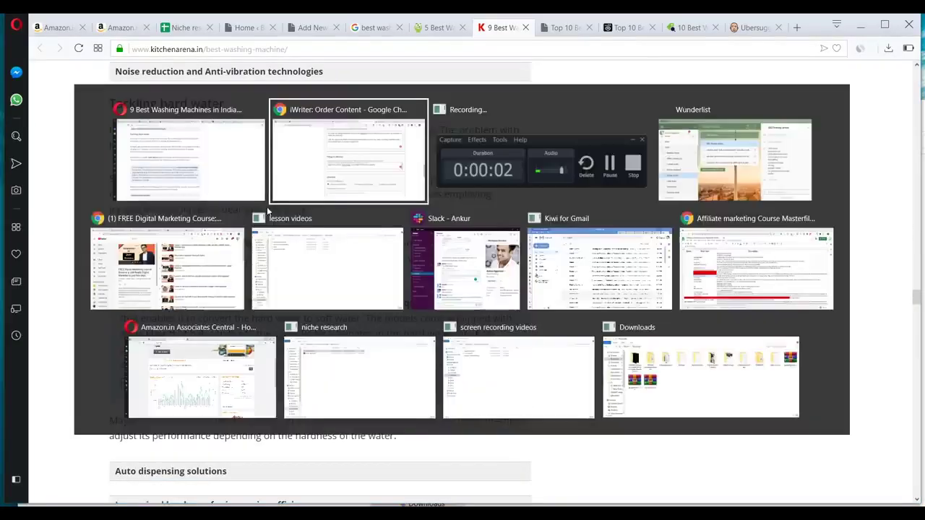
{"action": "scroll", "coordinate": [482, 262], "scroll_direction": "down", "scroll_amount": 3}
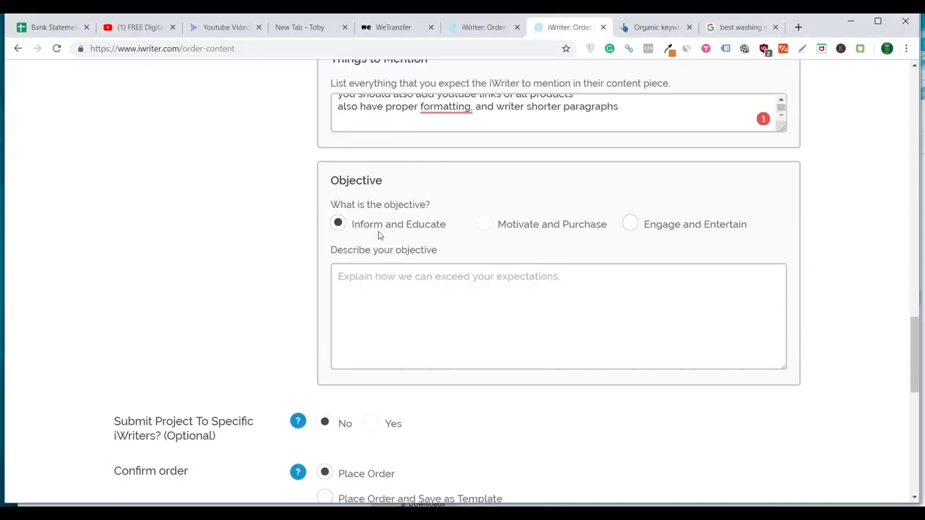
Choose Motivate and Purchase as the objective and describe it as "you are promoting affiliate links in this article, so make sure people are motivated enough tyo buy"
{"action": "left_click", "coordinate": [526, 227]}
{"action": "left_click", "coordinate": [386, 356]}
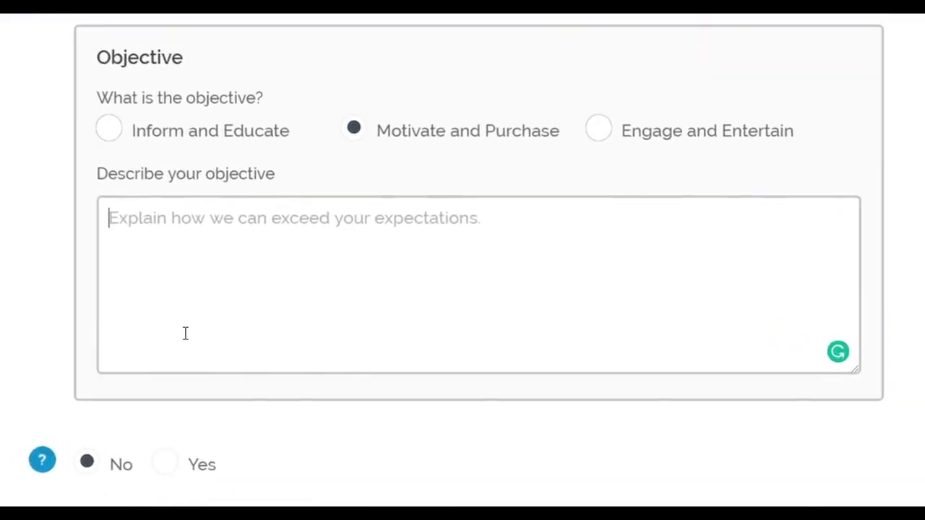
{"action": "type", "text": "you are"}
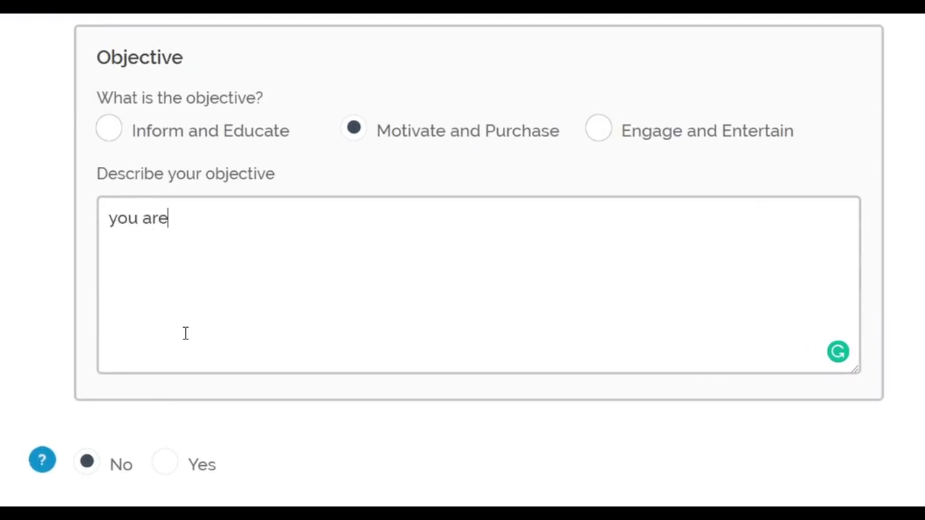
{"action": "type", "text": " promoting affiliate link"}
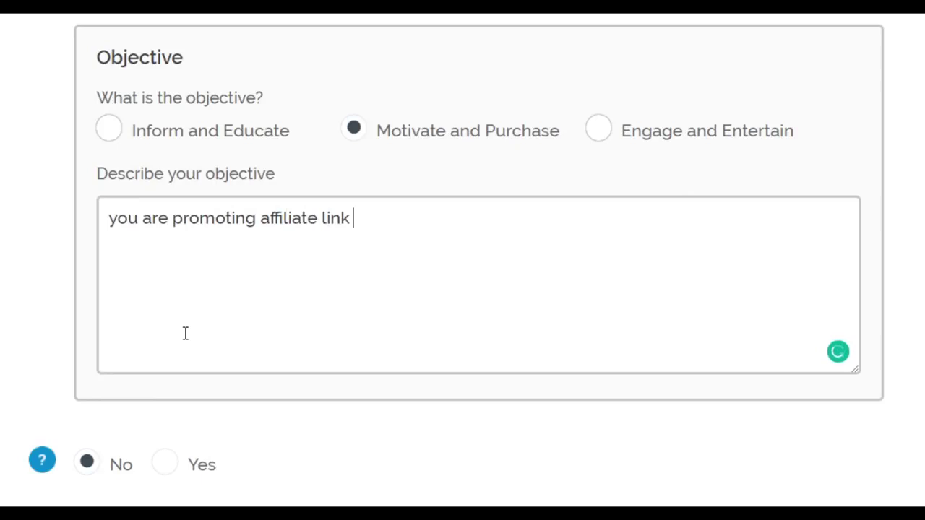
{"action": "key", "text": "BackSpace"}
{"action": "type", "text": "s"}
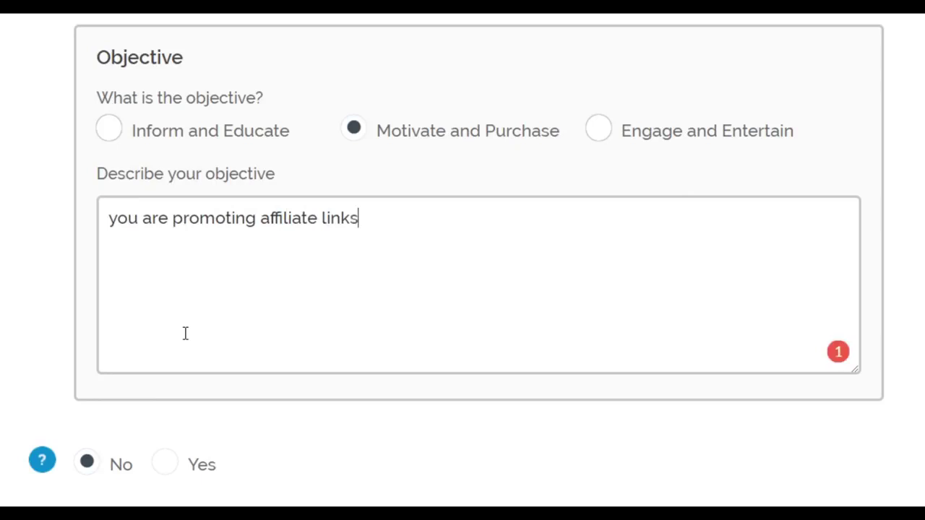
{"action": "type", "text": " in this article, so make surep"}
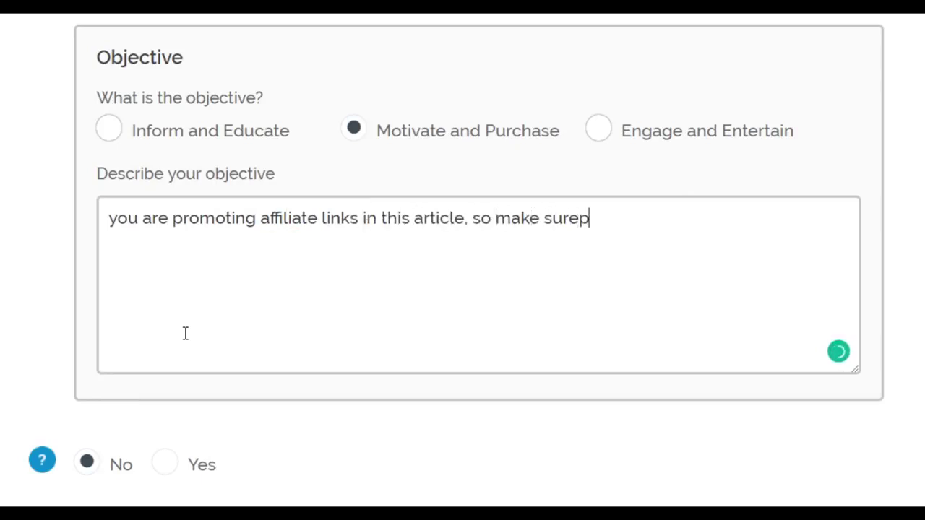
{"action": "key", "text": "BackSpace"}
{"action": "type", "text": "people are motvated"}
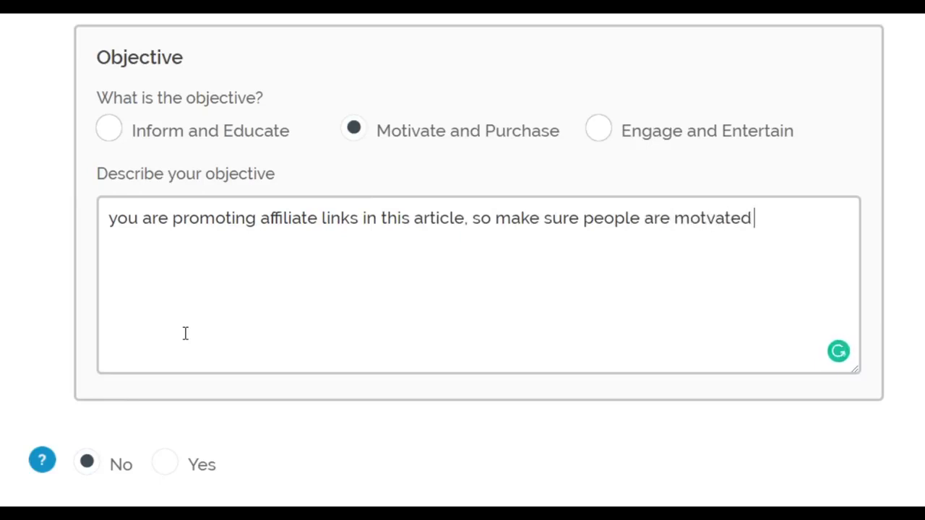
{"action": "key", "text": "ctrl+BackSpace"}
{"action": "type", "text": "motivated enough tyo "}
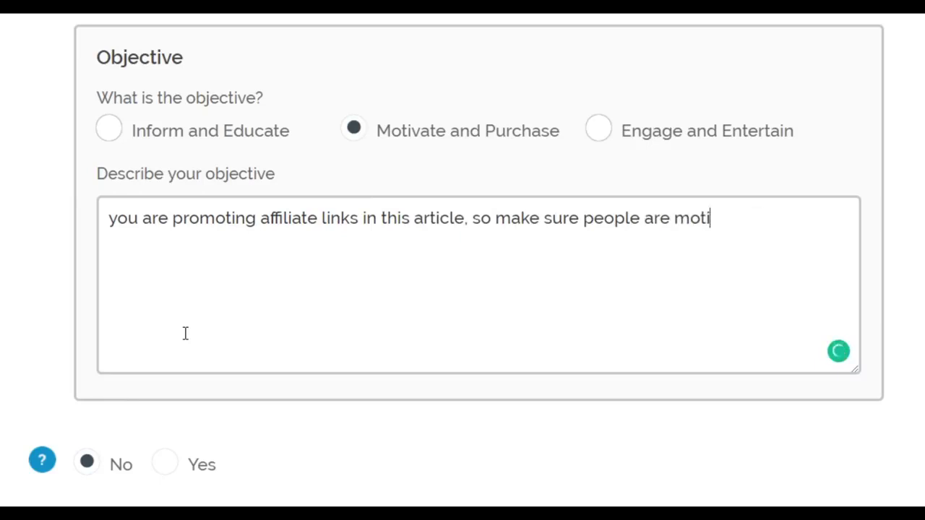
{"action": "type", "text": "buy"}
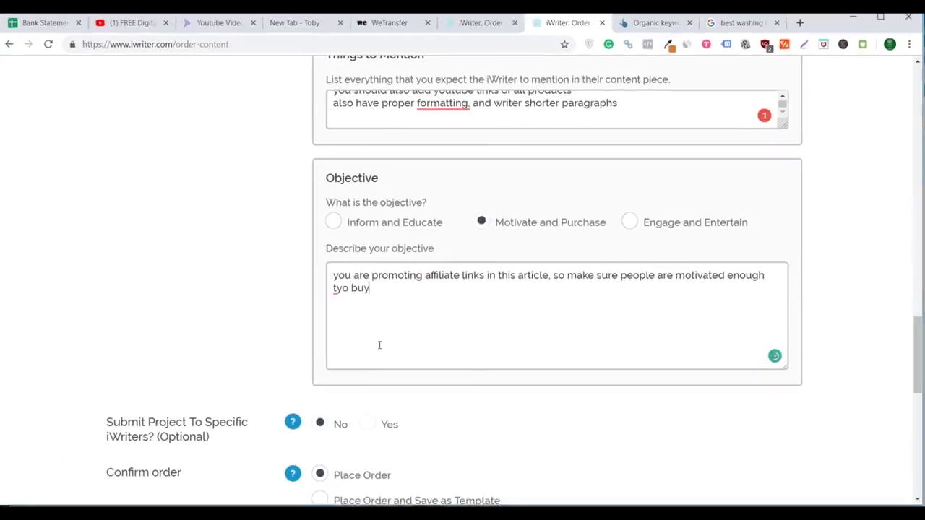
Review the whole iWriter order form, from the article settings and creative brief sections down to the order summary
{"action": "scroll", "coordinate": [325, 337], "scroll_direction": "up", "scroll_amount": 10}
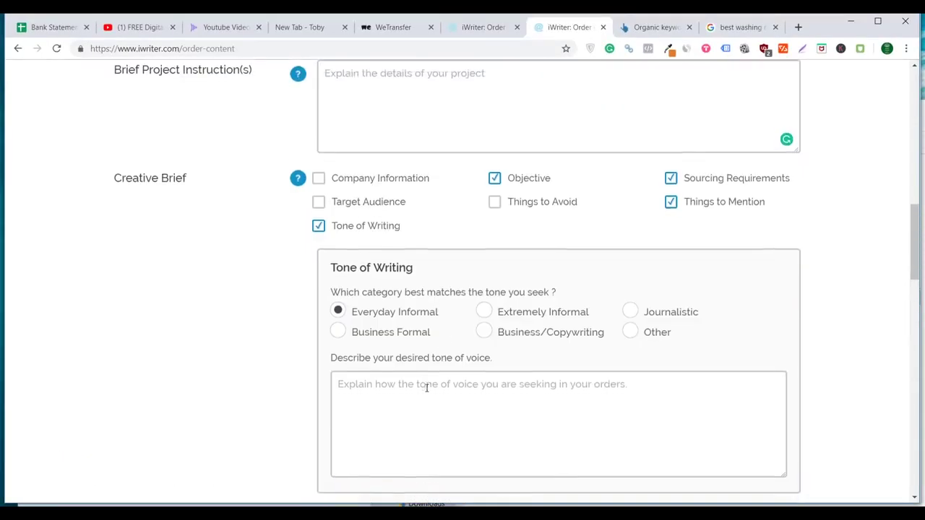
{"action": "scroll", "coordinate": [425, 387], "scroll_direction": "down", "scroll_amount": 3}
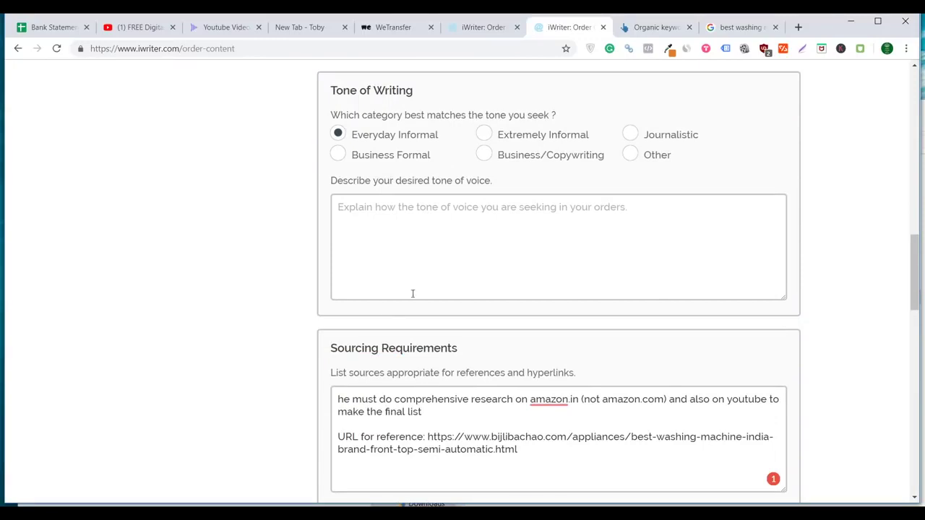
{"action": "scroll", "coordinate": [431, 295], "scroll_direction": "up", "scroll_amount": 10}
{"action": "scroll", "coordinate": [429, 299], "scroll_direction": "down", "scroll_amount": 11}
{"action": "scroll", "coordinate": [431, 298], "scroll_direction": "down", "scroll_amount": 15}
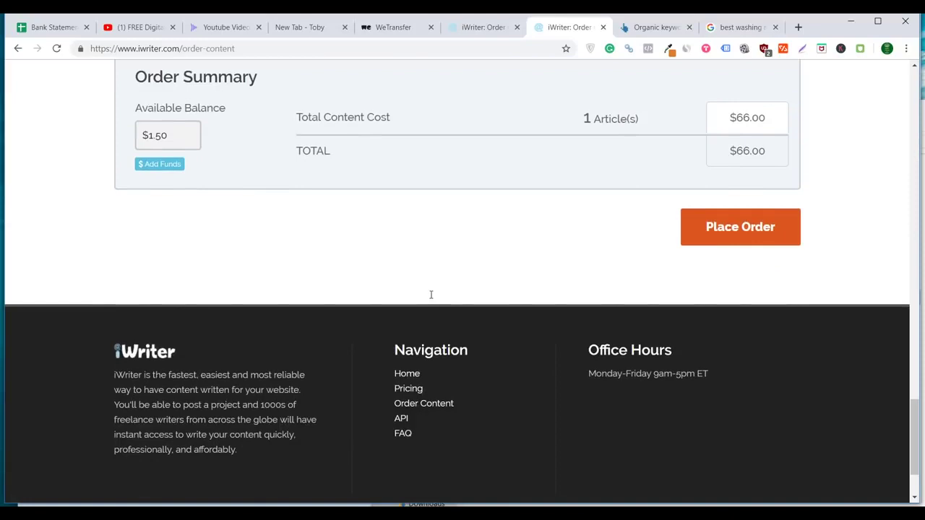
{"action": "scroll", "coordinate": [431, 298], "scroll_direction": "up", "scroll_amount": 3}
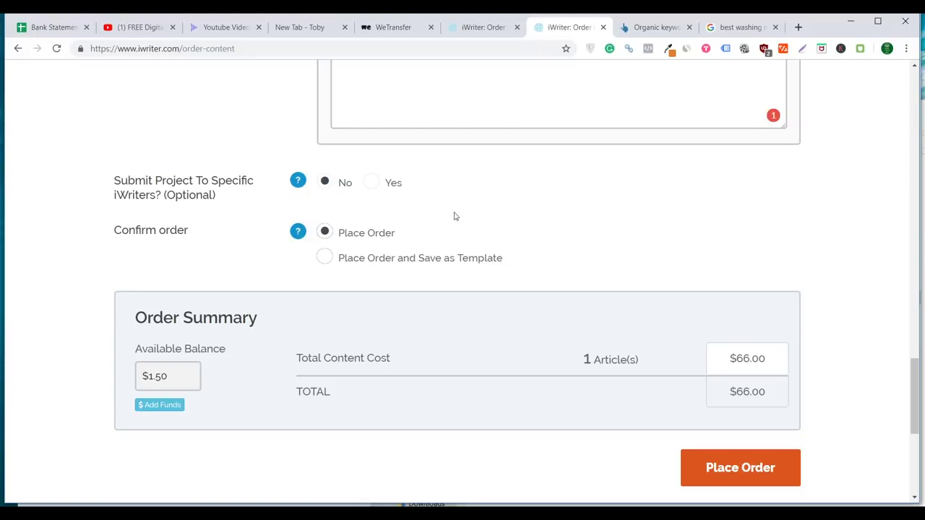
{"action": "scroll", "coordinate": [455, 216], "scroll_direction": "up", "scroll_amount": 5}
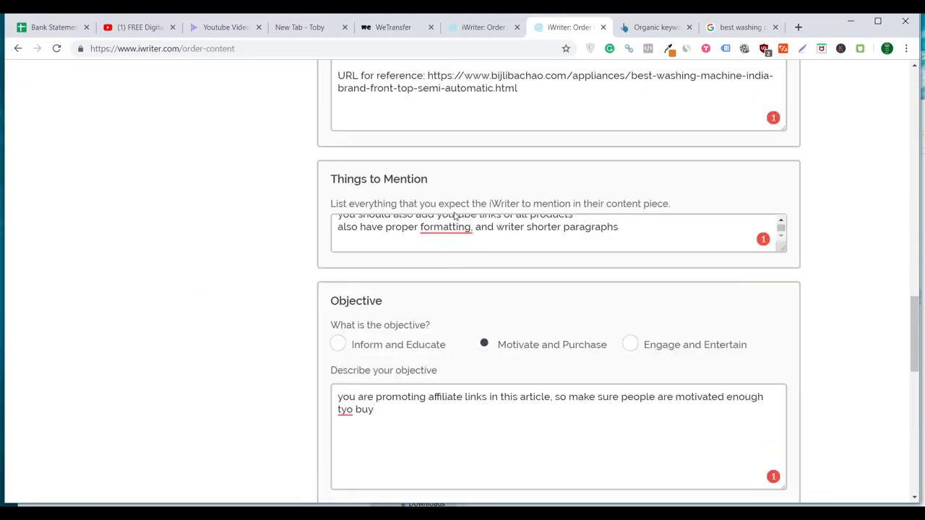
{"action": "scroll", "coordinate": [454, 216], "scroll_direction": "up", "scroll_amount": 10}
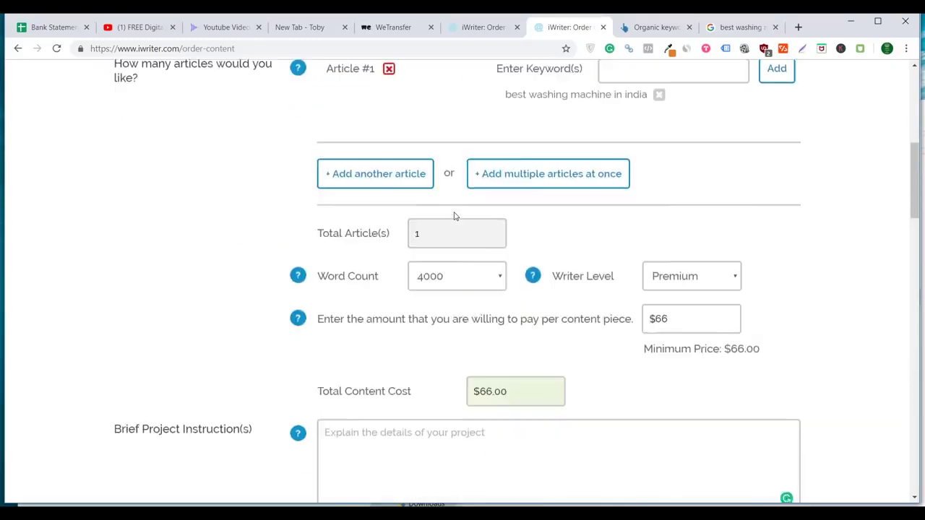
{"action": "scroll", "coordinate": [455, 216], "scroll_direction": "down", "scroll_amount": 20}
{"action": "scroll", "coordinate": [454, 216], "scroll_direction": "up", "scroll_amount": 5}
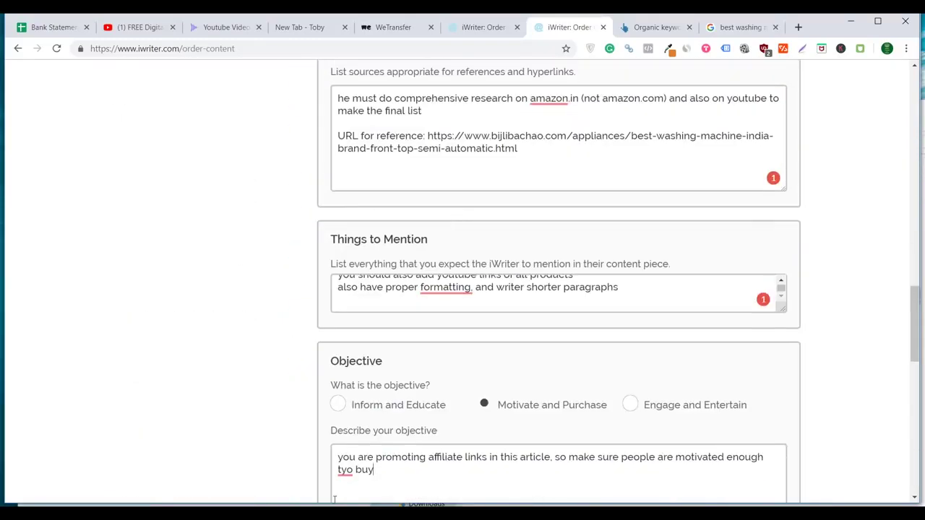
Switch to Opera and return to the empty body of the "Best Washing Machine In India" post in WordPress
{"action": "left_click", "coordinate": [379, 463]}
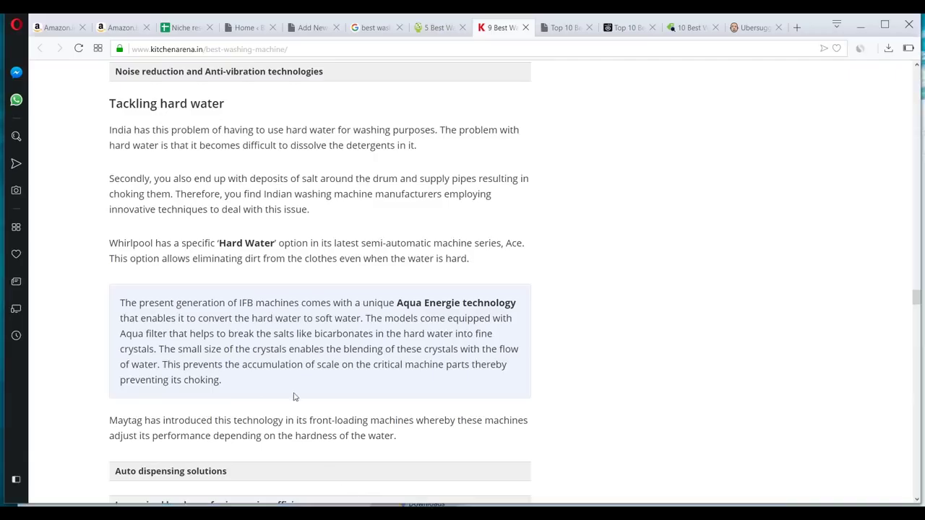
{"action": "left_click", "coordinate": [312, 27]}
{"action": "left_click", "coordinate": [275, 225]}
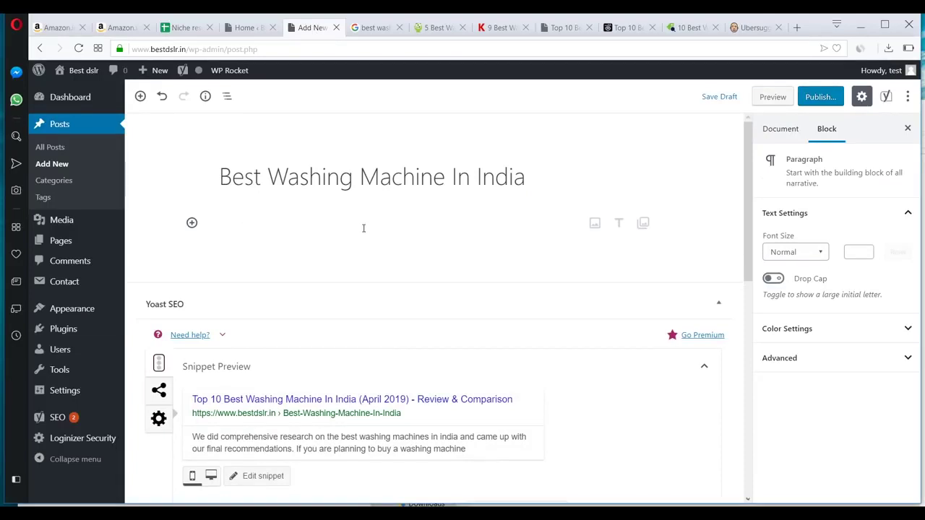
Search Google for "compressjpeg" in a new tab and open the compressjpeg.com website
{"action": "left_click", "coordinate": [799, 27]}
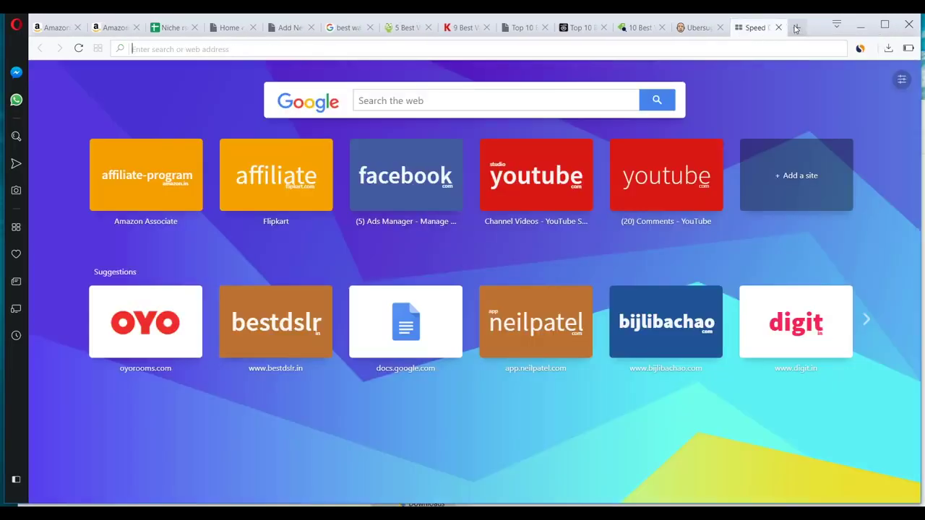
{"action": "type", "text": "compres"}
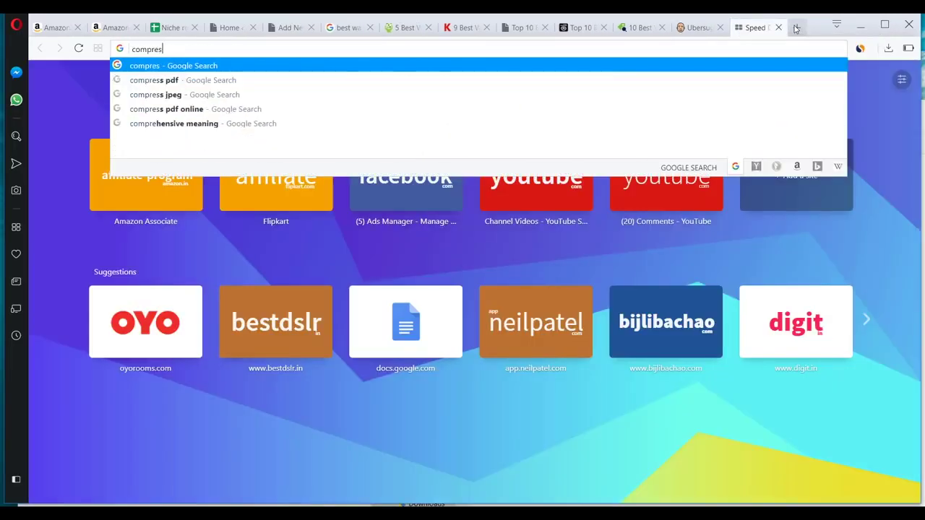
{"action": "type", "text": "s jpeg"}
{"action": "key", "text": "Return"}
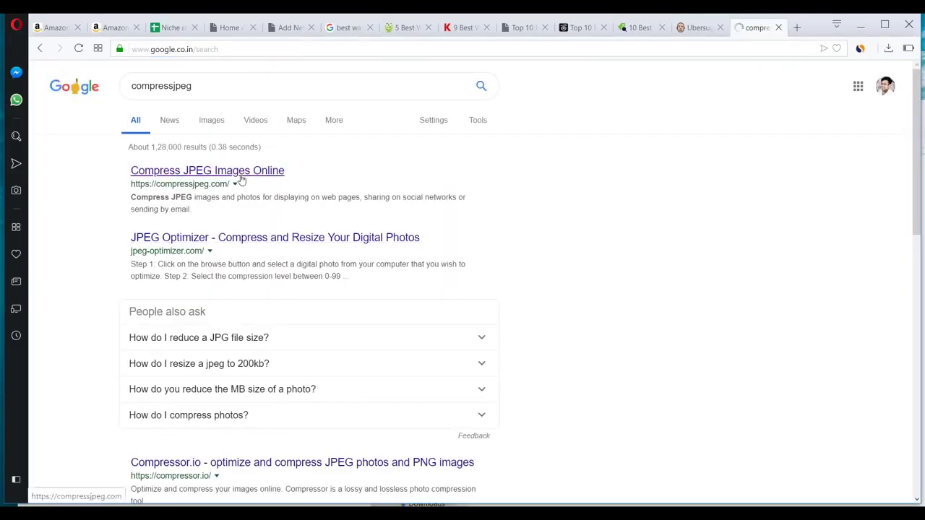
{"action": "left_click", "coordinate": [241, 177]}
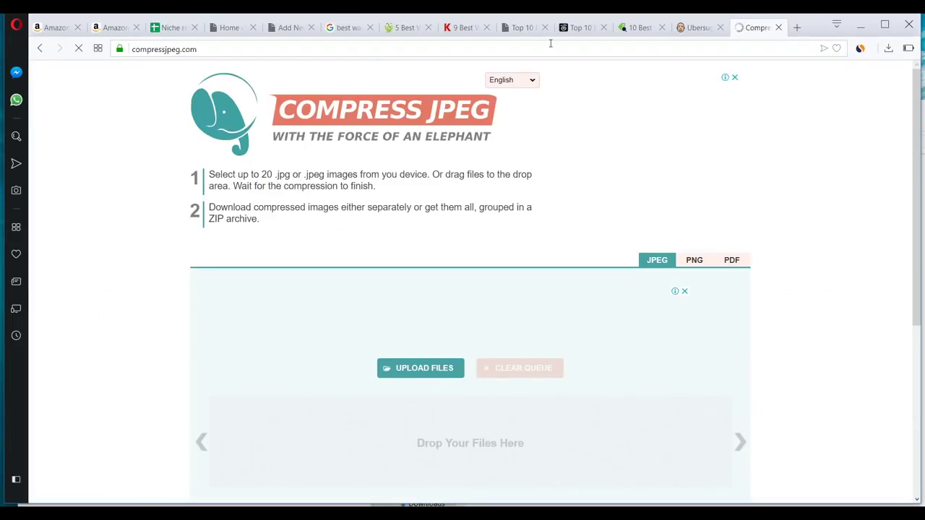
Save the Samsung washing machine image from the nccindia.in article to the computer
{"action": "left_click", "coordinate": [518, 29]}
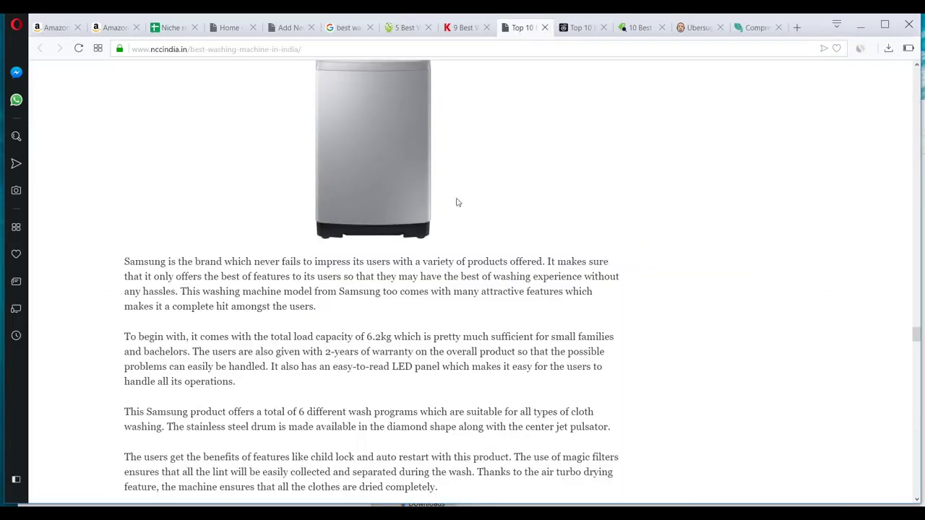
{"action": "right_click", "coordinate": [375, 138]}
{"action": "left_click", "coordinate": [424, 151]}
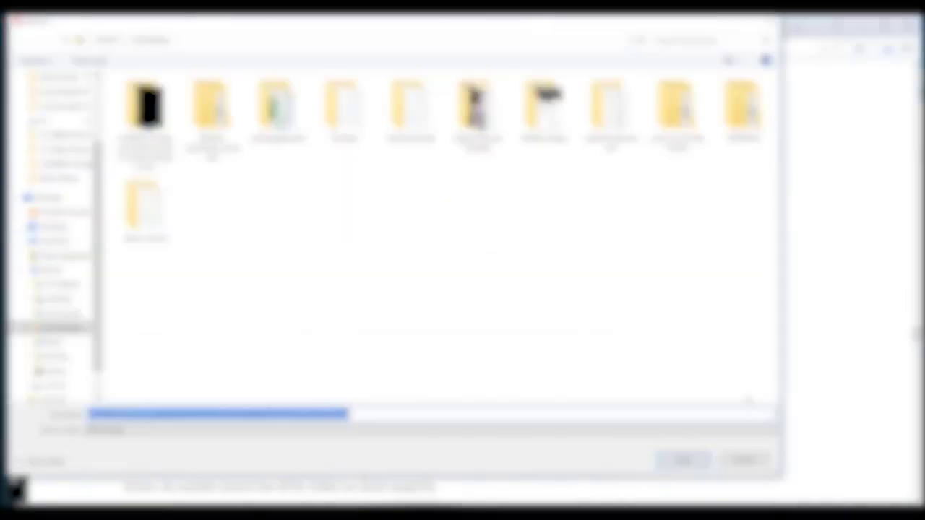
{"action": "key", "text": "Return"}
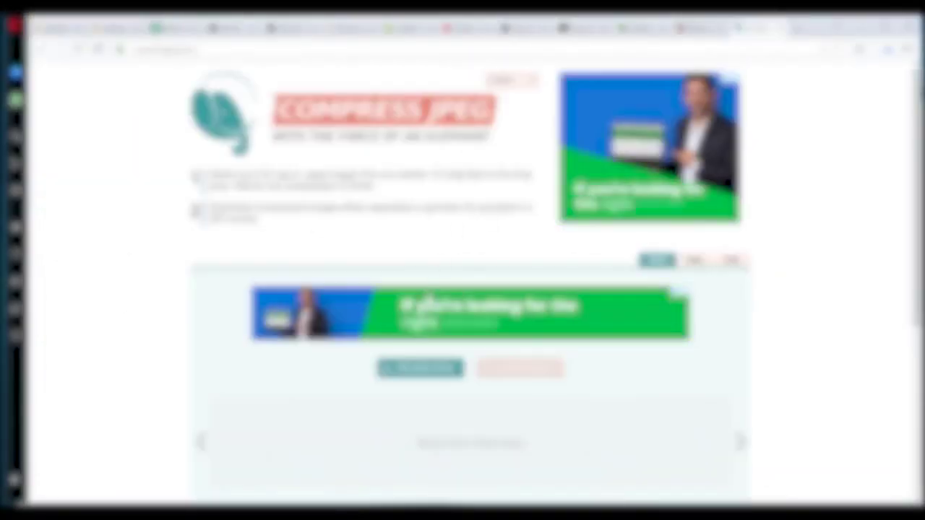
Upload the saved Samsung washing machine image to compressjpeg.com and download its compressed version
{"action": "left_click", "coordinate": [412, 372]}
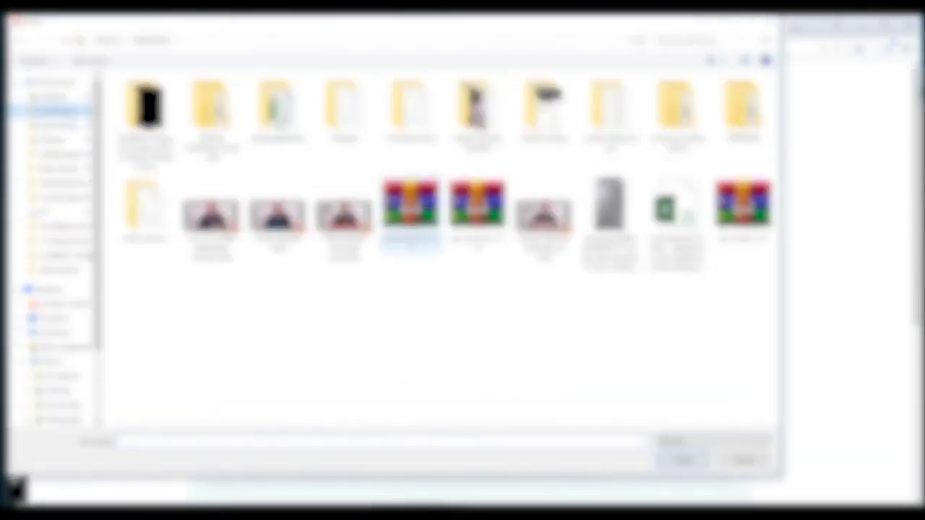
{"action": "left_click", "coordinate": [610, 217]}
{"action": "double_click", "coordinate": [609, 216]}
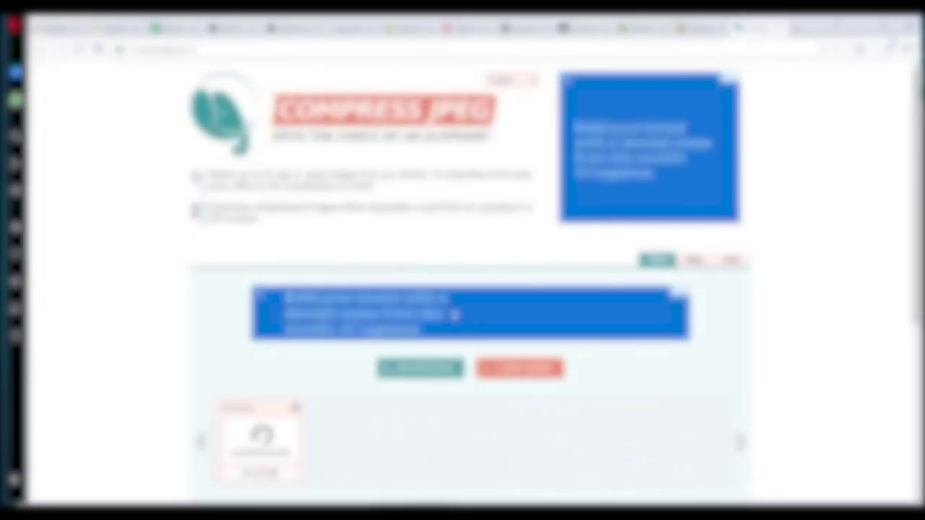
{"action": "scroll", "coordinate": [362, 354], "scroll_direction": "down", "scroll_amount": 3}
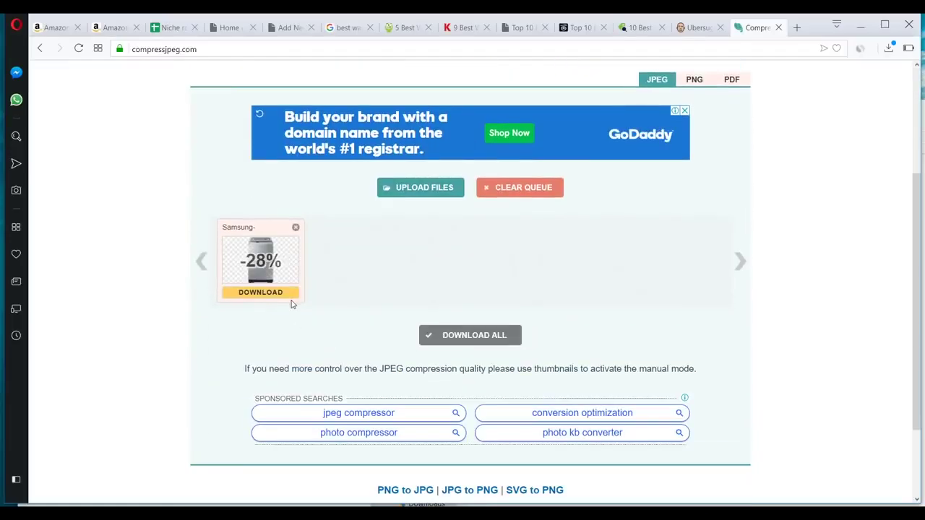
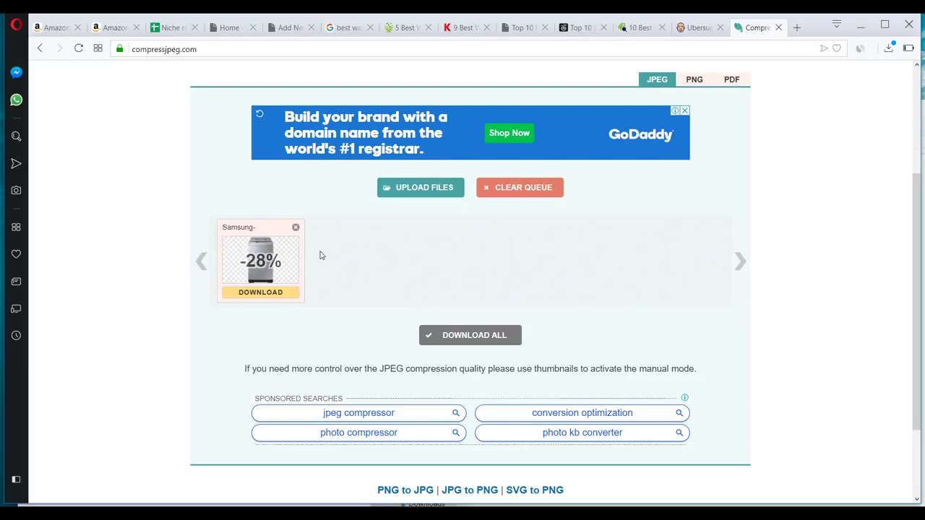
{"action": "left_click", "coordinate": [293, 33]}
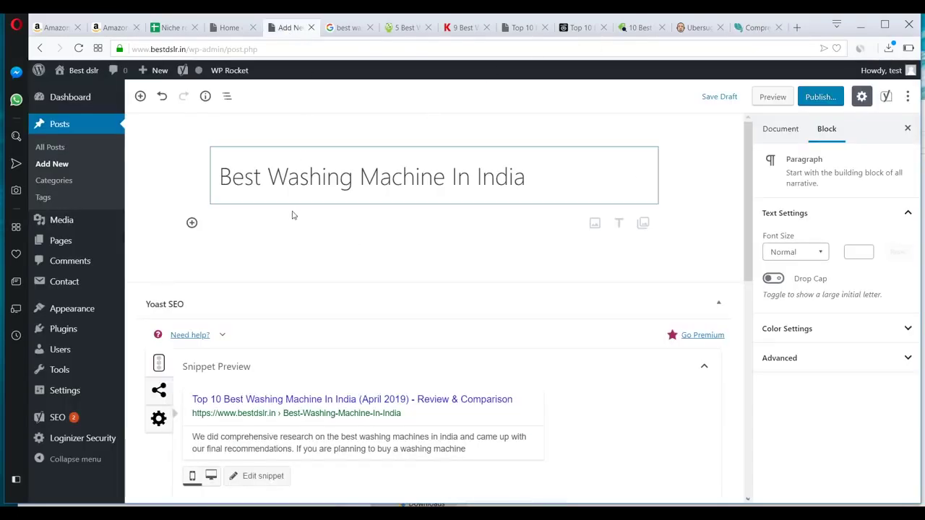
{"action": "left_click", "coordinate": [756, 28]}
{"action": "left_click", "coordinate": [260, 295]}
Insert an image block in the body of the WordPress post and upload the compressed Samsung washing machine image into it
{"action": "left_click", "coordinate": [289, 28]}
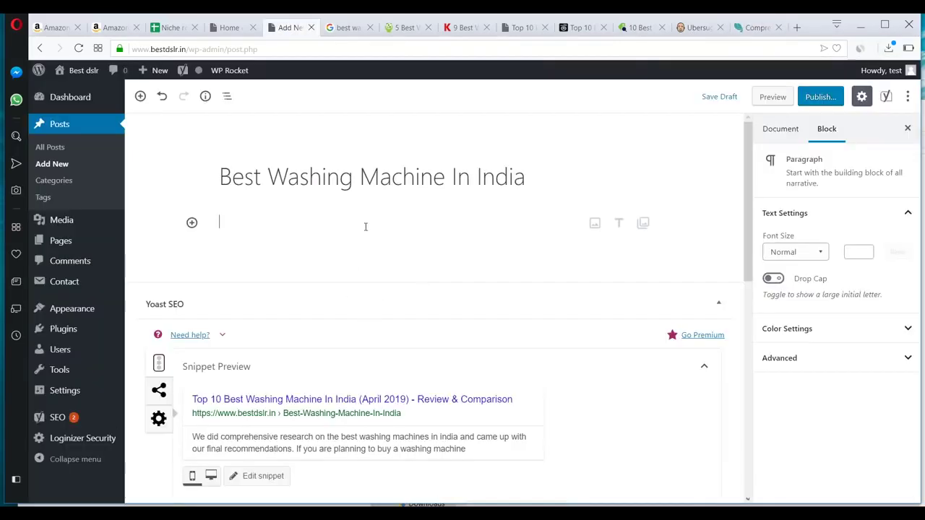
{"action": "left_click", "coordinate": [594, 223]}
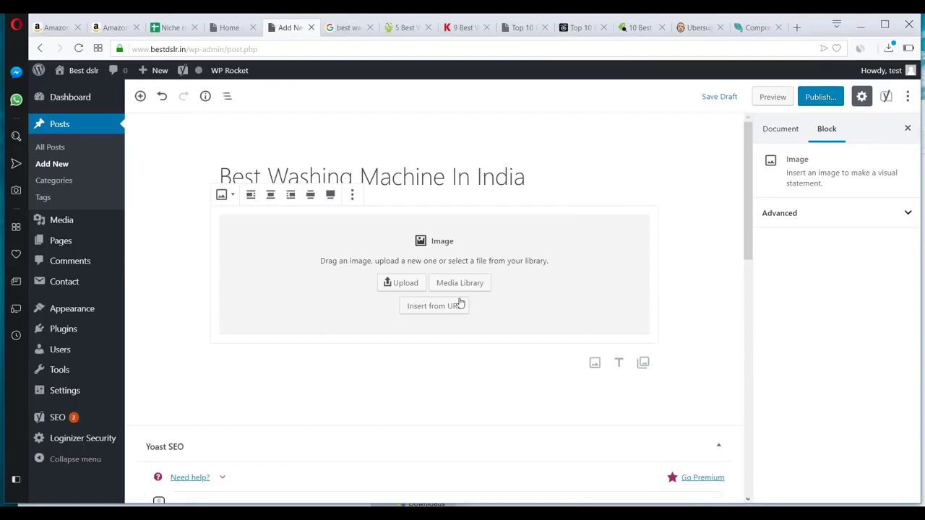
{"action": "left_click", "coordinate": [388, 286]}
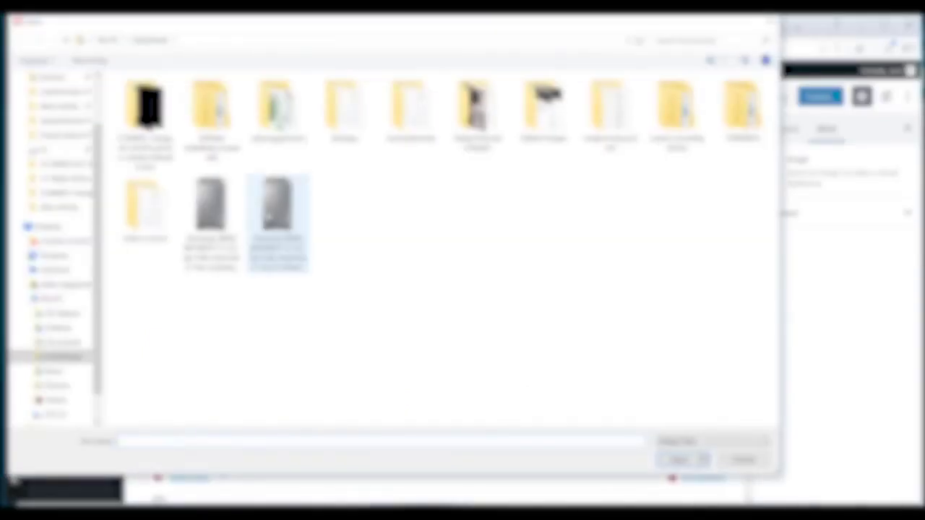
{"action": "left_click", "coordinate": [278, 210]}
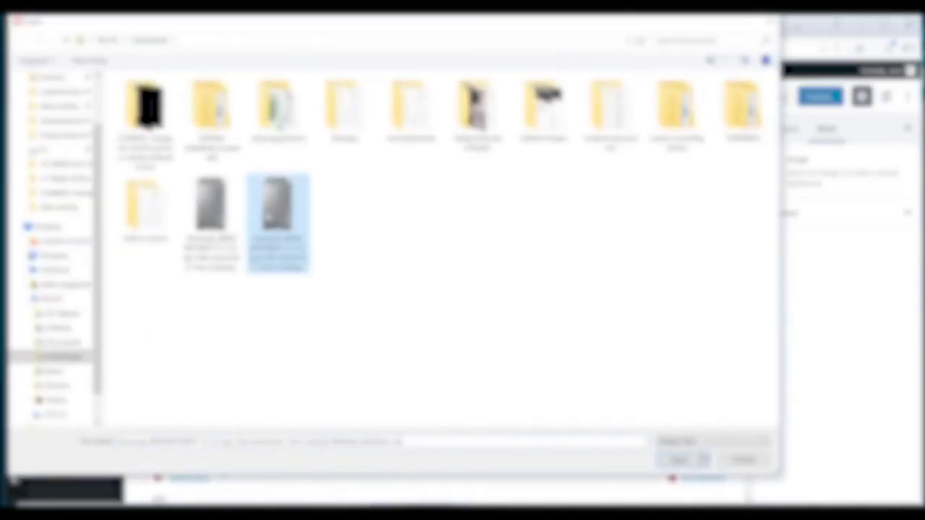
{"action": "left_click", "coordinate": [678, 460]}
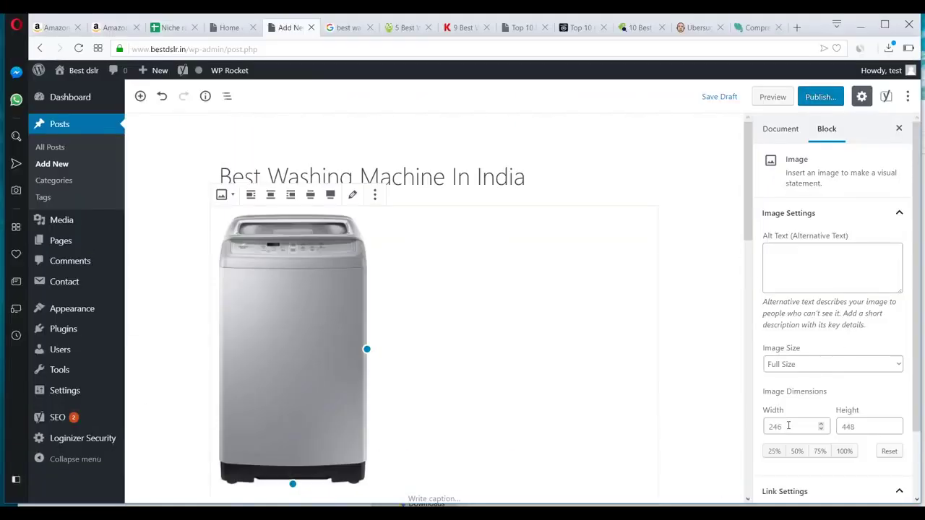
Copy the post title into the washing machine image's alt text so it reads "Best Washing Machine In India"
{"action": "left_click", "coordinate": [809, 266]}
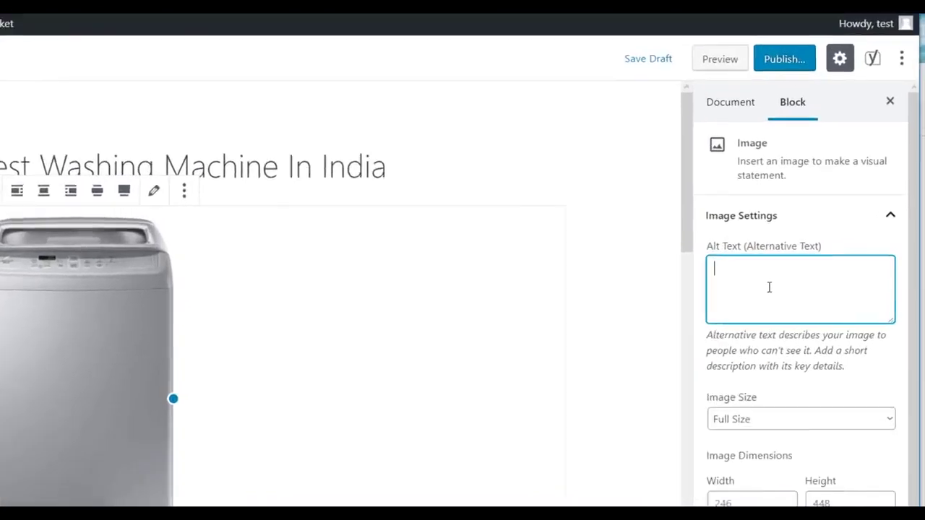
{"action": "type", "text": "b"}
{"action": "left_click", "coordinate": [151, 144]}
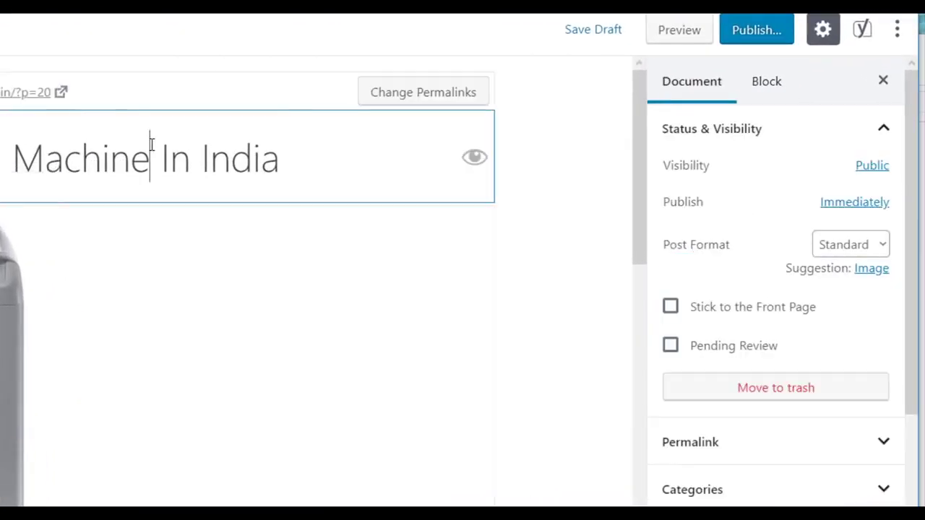
{"action": "key", "text": "ctrl+a"}
{"action": "left_click", "coordinate": [127, 350]}
{"action": "left_click_drag", "start_coordinate": [688, 278], "coordinate": [650, 274]}
{"action": "type", "text": "Best Washing Machine In India"}
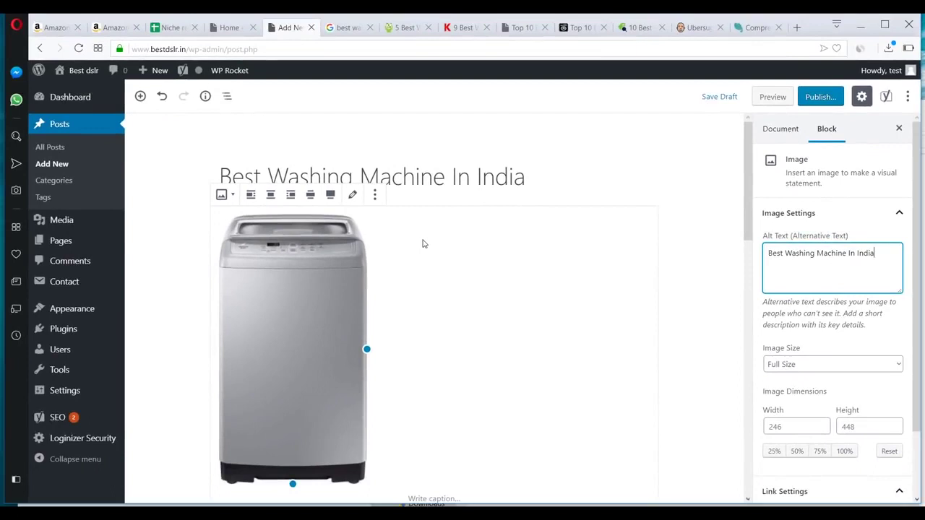
Set the washing machine image to Medium size and center-align it in the post
{"action": "left_click", "coordinate": [804, 364]}
{"action": "left_click", "coordinate": [788, 389]}
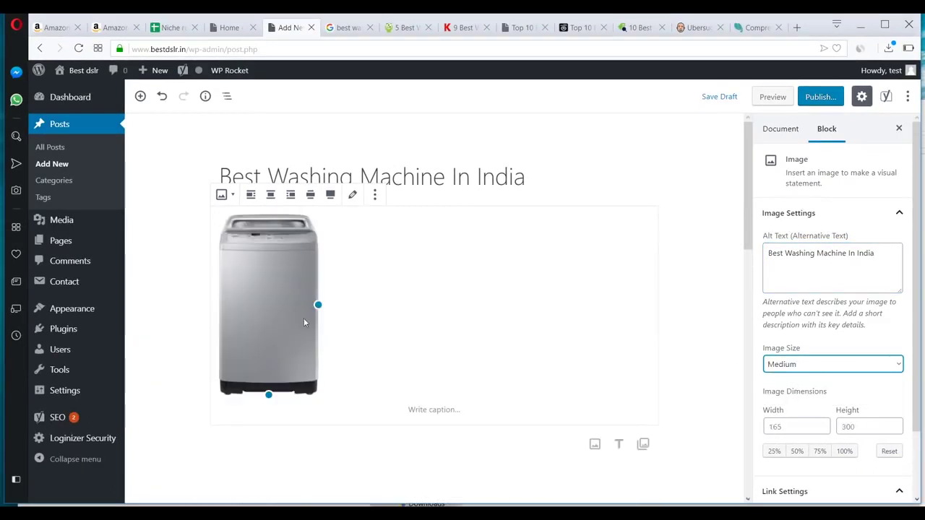
{"action": "left_click", "coordinate": [271, 195]}
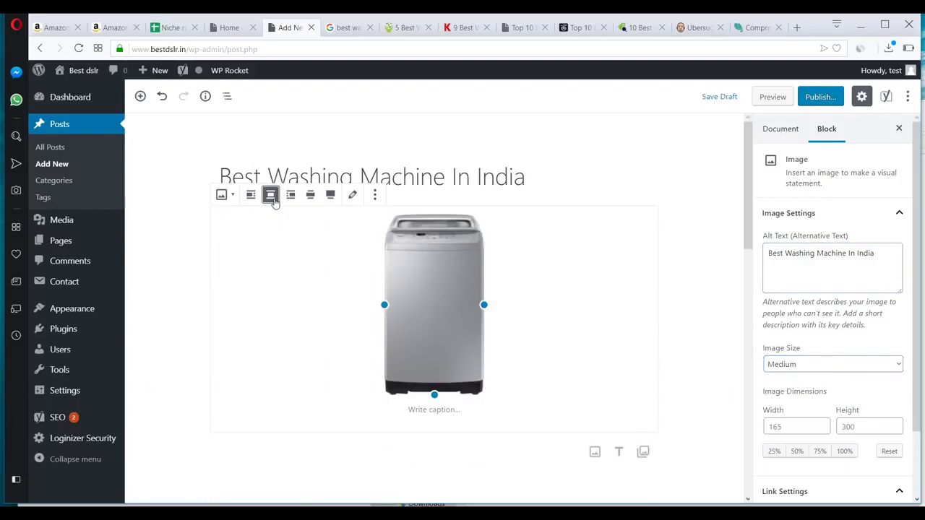
{"action": "scroll", "coordinate": [521, 320], "scroll_direction": "down", "scroll_amount": 3}
{"action": "scroll", "coordinate": [509, 303], "scroll_direction": "up", "scroll_amount": 3}
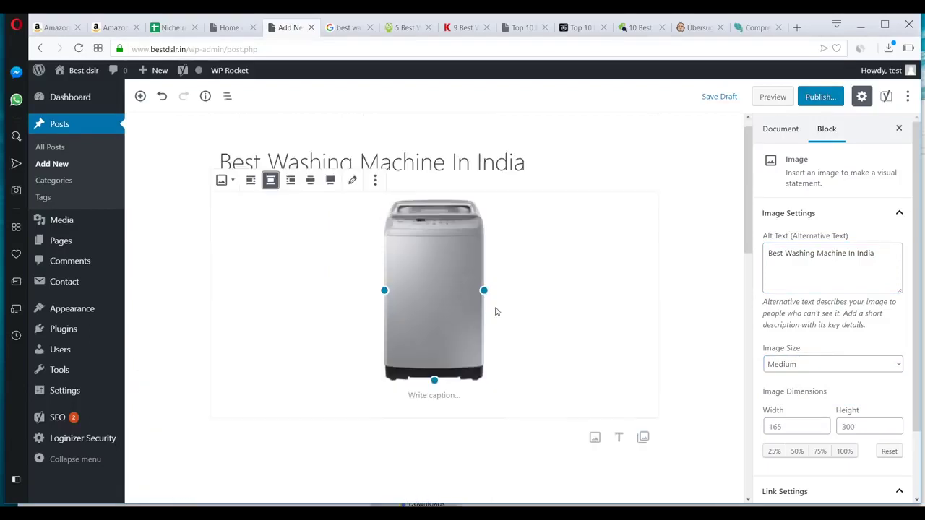
Examine how the kitchenarena.in washing machine article uses its keyword in the introduction and in the section headings
{"action": "key", "text": "ctrl+Tab"}
{"action": "scroll", "coordinate": [311, 221], "scroll_direction": "up", "scroll_amount": 15}
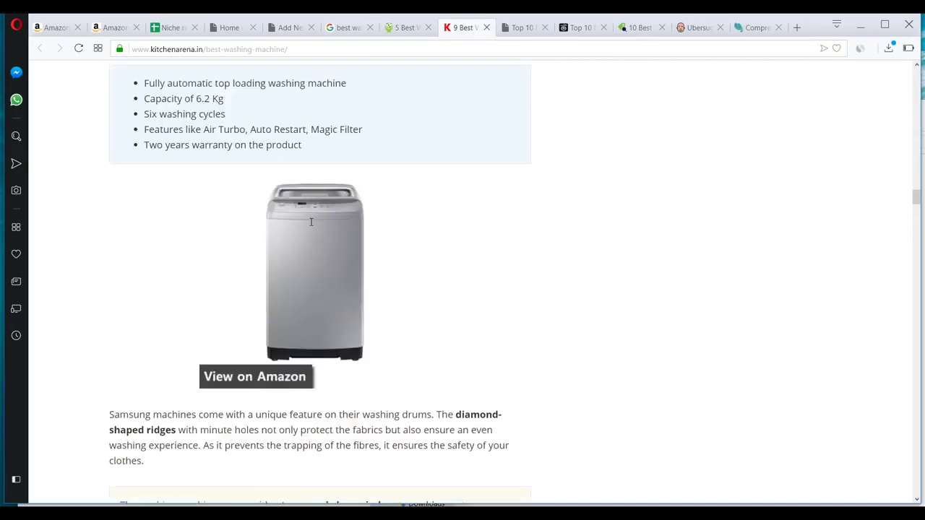
{"action": "scroll", "coordinate": [313, 226], "scroll_direction": "up", "scroll_amount": 20}
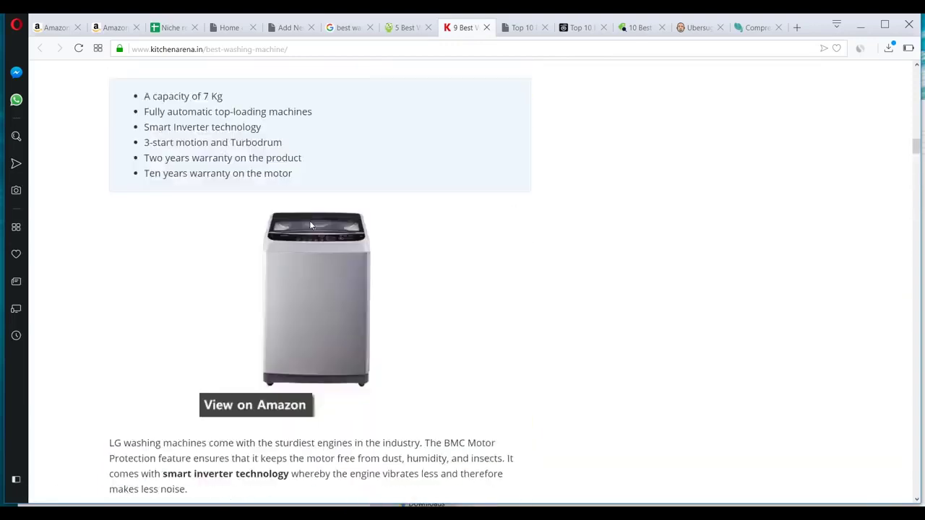
{"action": "scroll", "coordinate": [311, 224], "scroll_direction": "up", "scroll_amount": 20}
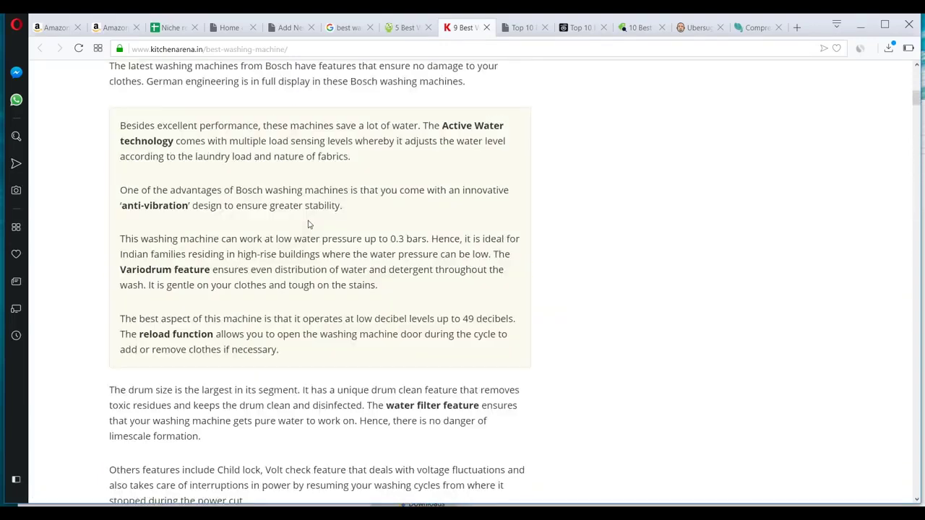
{"action": "scroll", "coordinate": [311, 224], "scroll_direction": "up", "scroll_amount": 10}
{"action": "scroll", "coordinate": [307, 223], "scroll_direction": "down", "scroll_amount": 8}
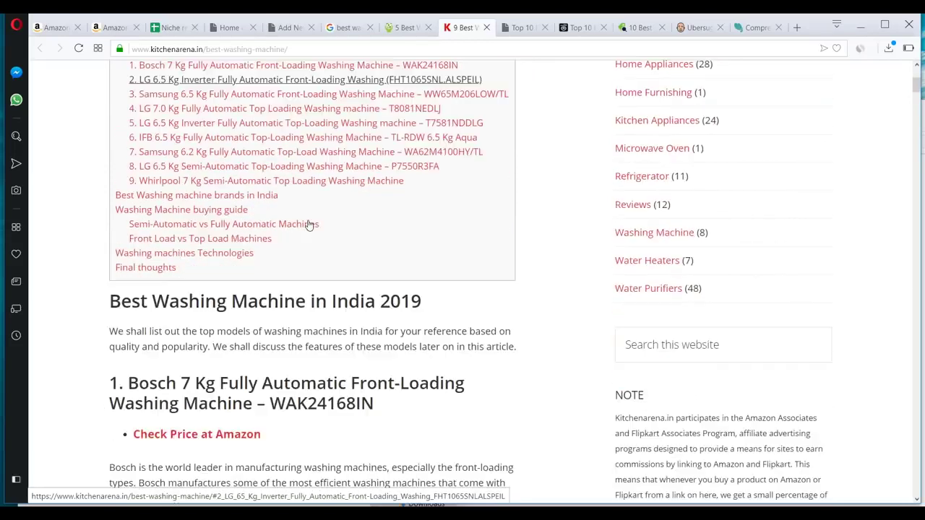
{"action": "scroll", "coordinate": [338, 204], "scroll_direction": "up", "scroll_amount": 10}
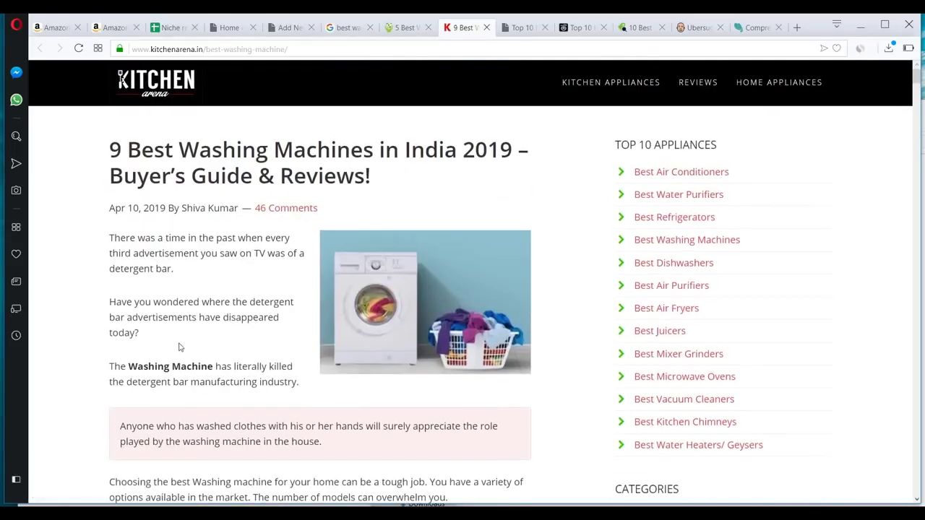
{"action": "left_click_drag", "start_coordinate": [130, 367], "coordinate": [217, 366]}
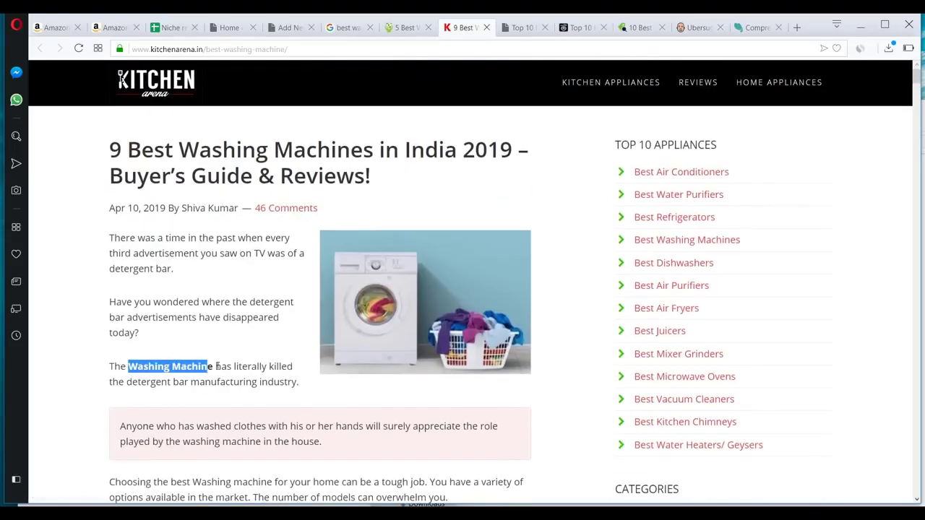
{"action": "scroll", "coordinate": [356, 289], "scroll_direction": "down", "scroll_amount": 4}
{"action": "scroll", "coordinate": [325, 223], "scroll_direction": "down", "scroll_amount": 6}
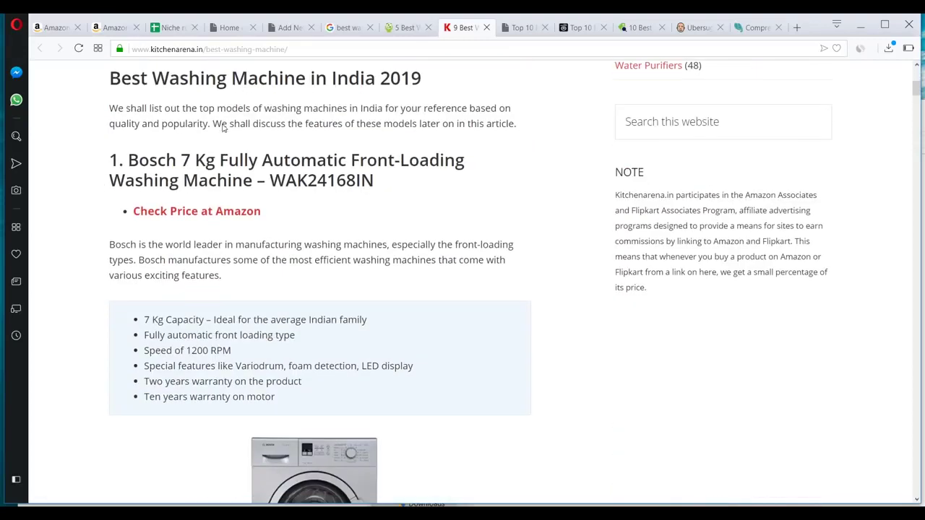
{"action": "triple_click", "coordinate": [237, 81]}
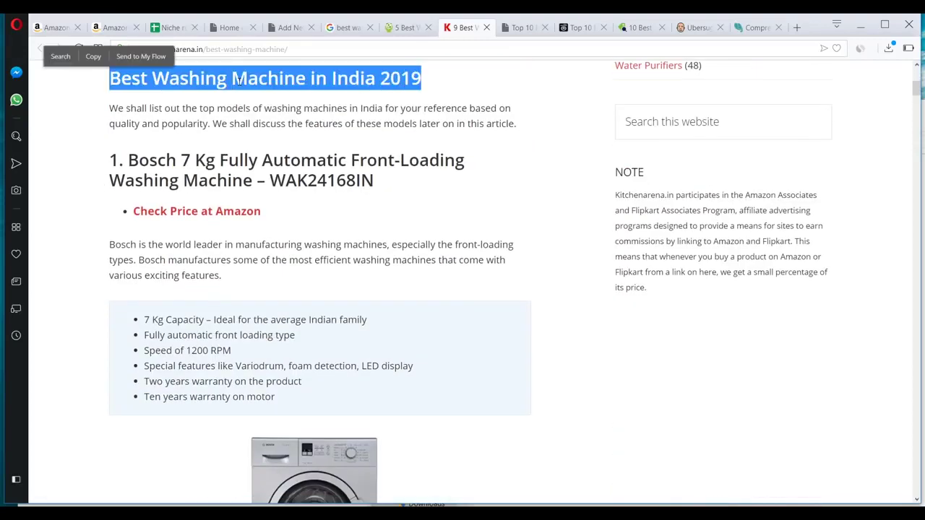
{"action": "left_click", "coordinate": [158, 100]}
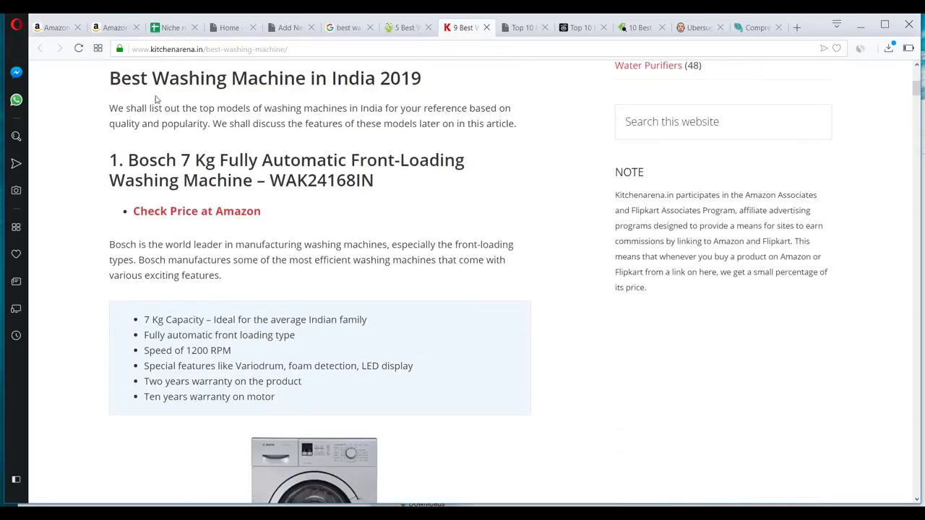
{"action": "triple_click", "coordinate": [196, 78]}
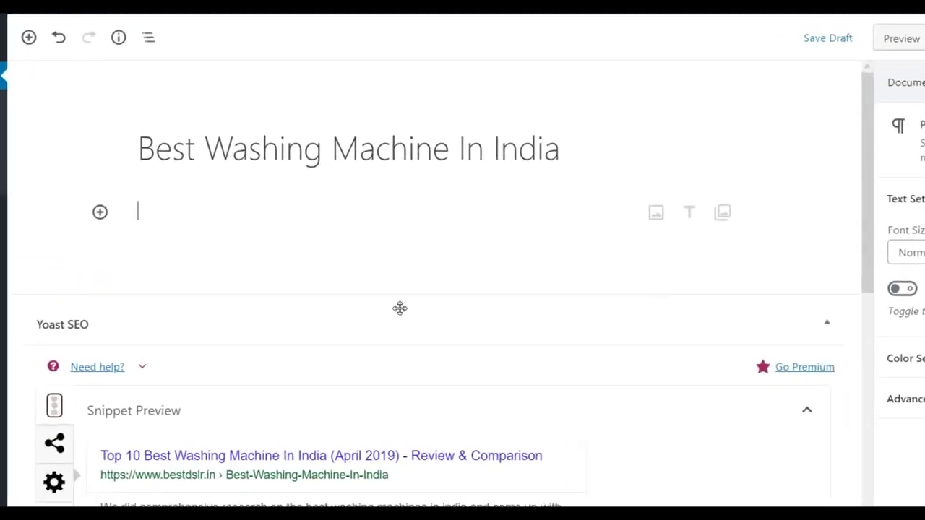
Write the opening paragraph "Today i will help you find the best washing machine in india." in the post body
{"action": "left_click", "coordinate": [214, 216]}
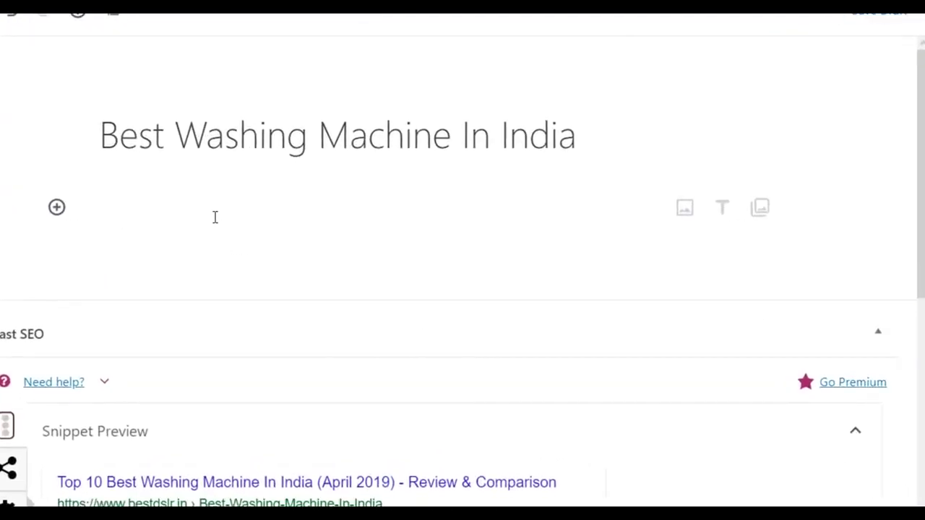
{"action": "type", "text": "Today i will help you find "}
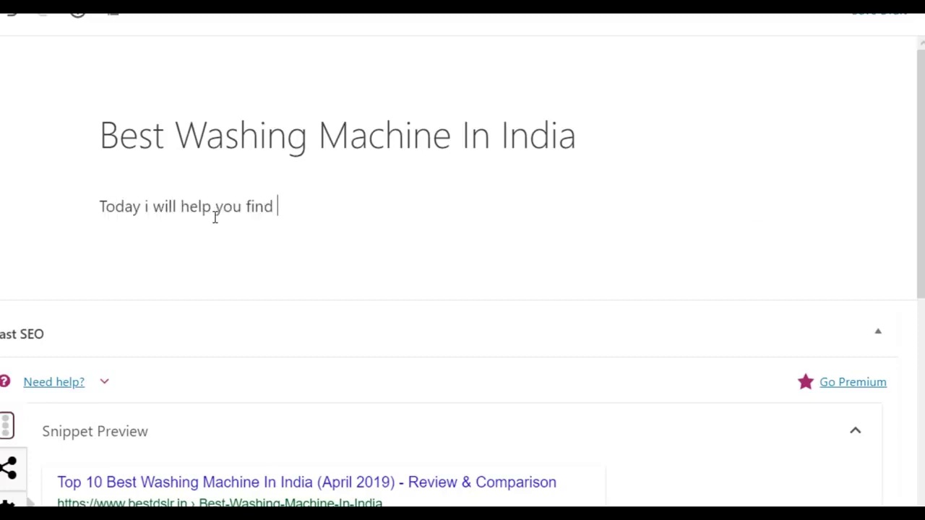
{"action": "type", "text": "the best washing "}
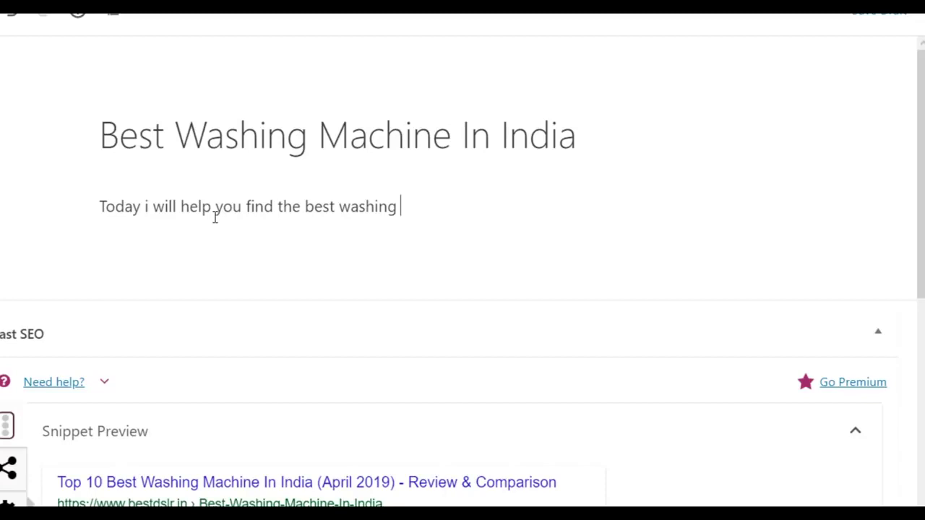
{"action": "type", "text": "machine in india"}
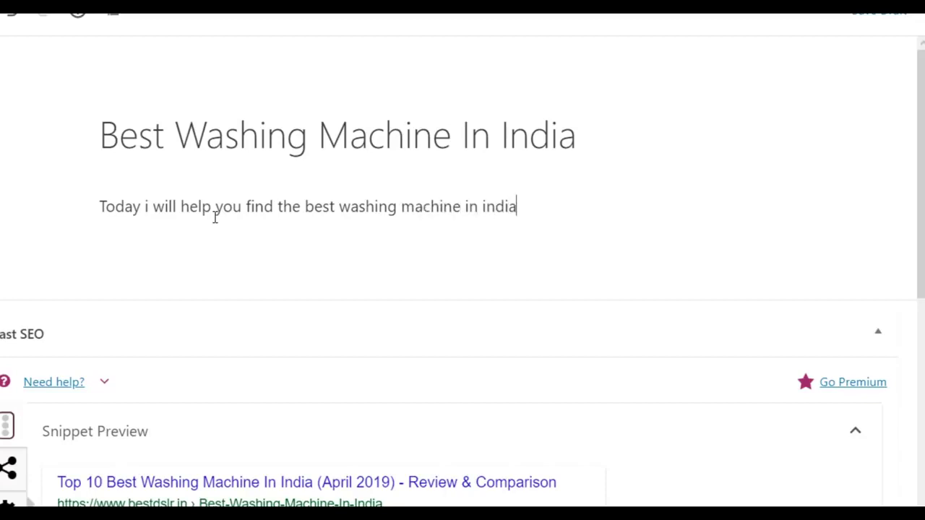
{"action": "type", "text": "."}
Bold the phrase "best washing machine in india" in the opening paragraph and start a new paragraph below it
{"action": "left_click_drag", "start_coordinate": [304, 207], "coordinate": [522, 203]}
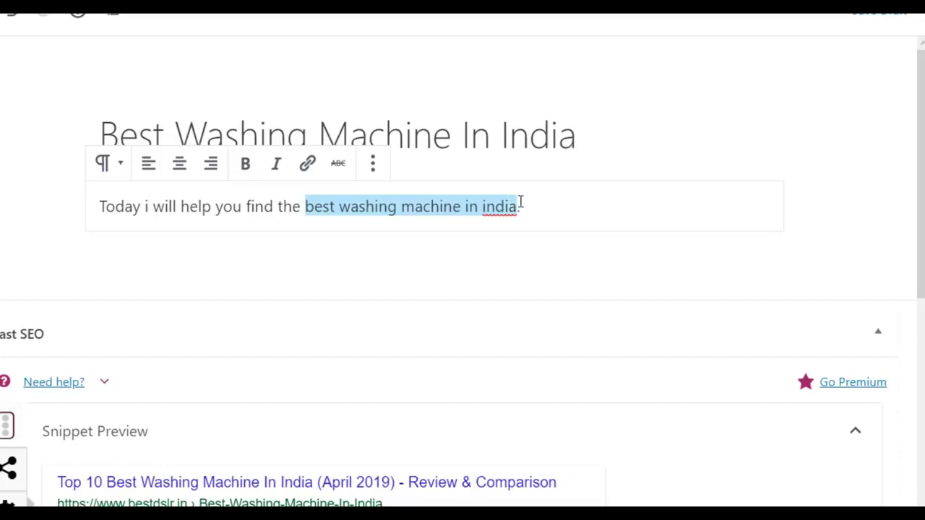
{"action": "key", "text": "ctrl+b"}
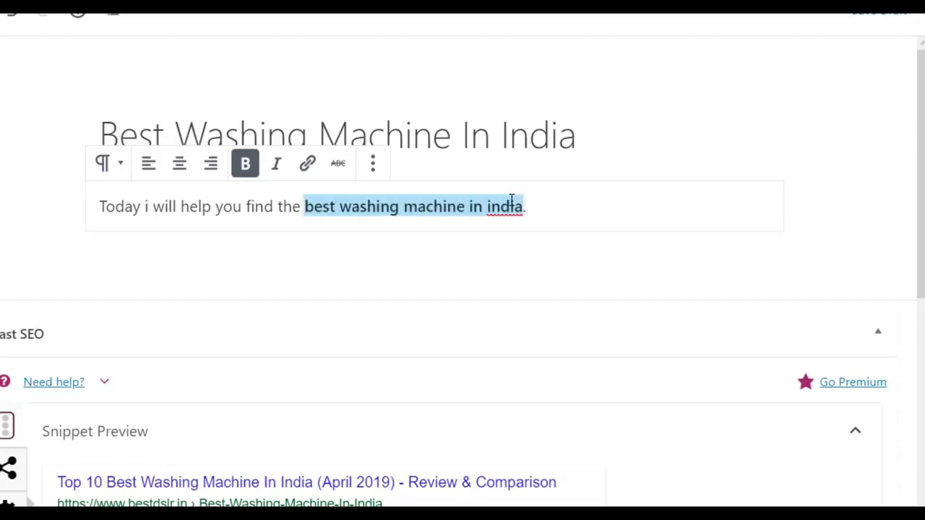
{"action": "left_click", "coordinate": [554, 210]}
{"action": "key", "text": "Return"}
{"action": "key", "text": "Return"}
Check the kitchenarena.in article's keyword heading again and review the Yoast SEO section below the post
{"action": "left_click", "coordinate": [339, 27]}
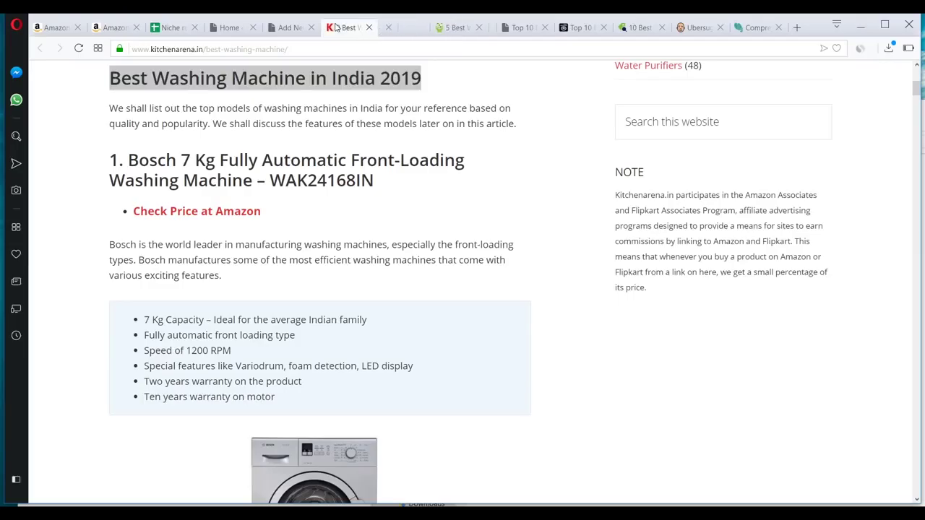
{"action": "key", "text": "ctrl+Tab"}
{"action": "left_click", "coordinate": [341, 28]}
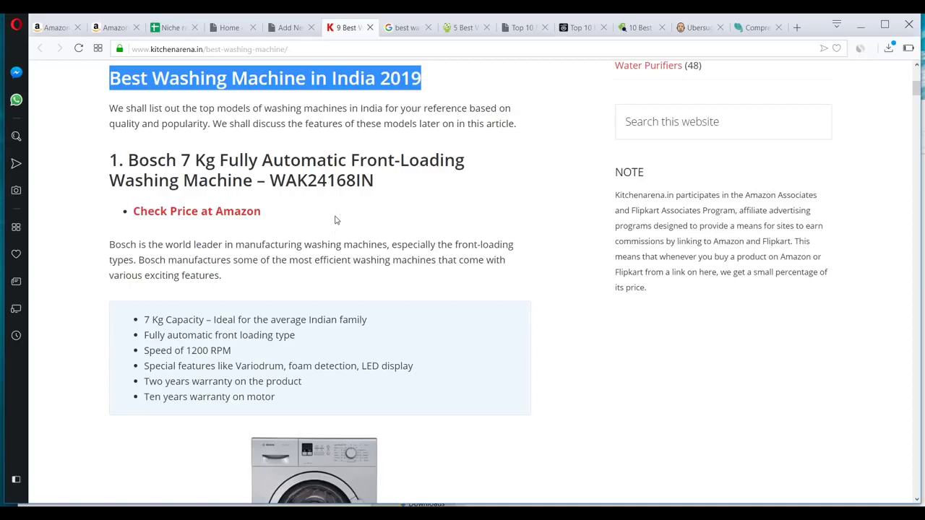
{"action": "left_click", "coordinate": [288, 27]}
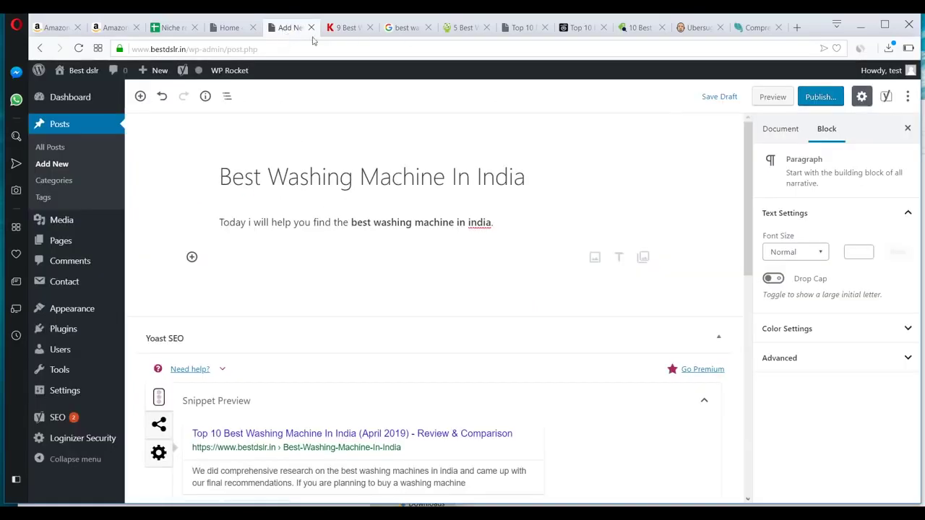
{"action": "left_click", "coordinate": [342, 27]}
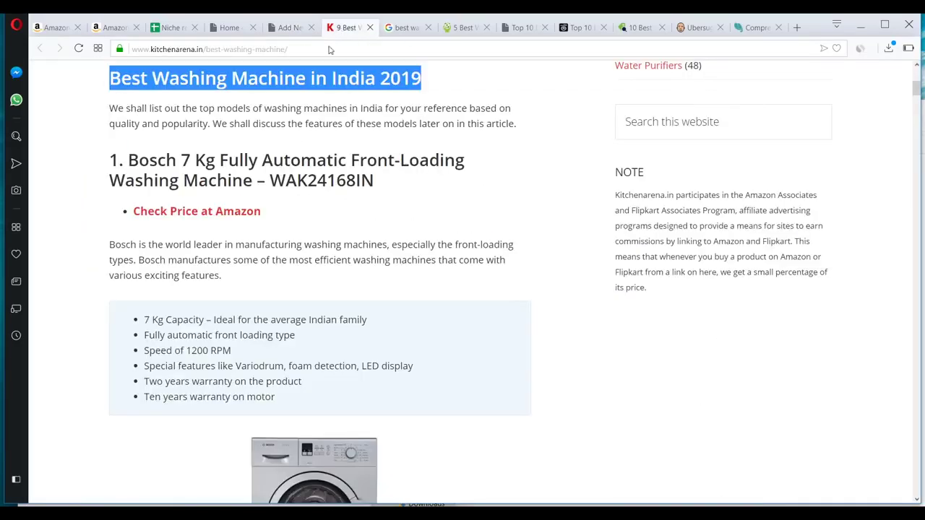
{"action": "left_click", "coordinate": [282, 29]}
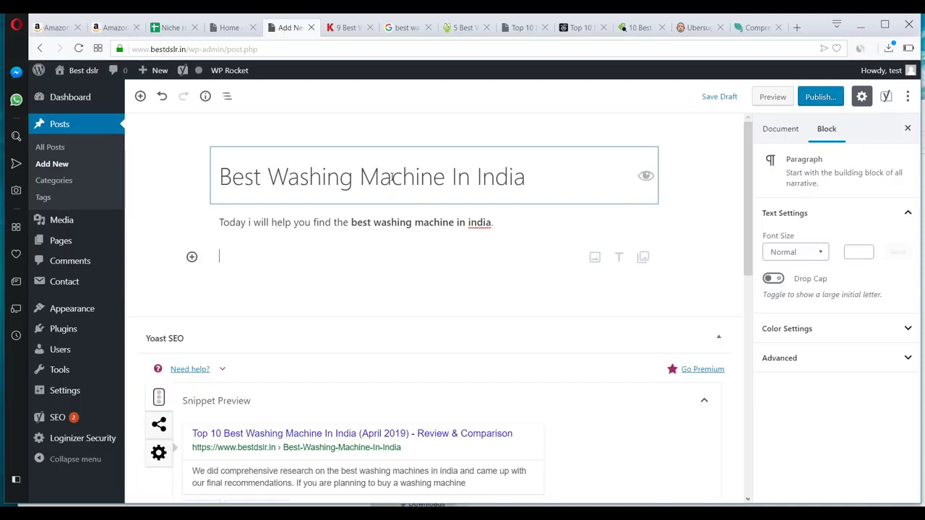
{"action": "scroll", "coordinate": [392, 177], "scroll_direction": "down", "scroll_amount": 3}
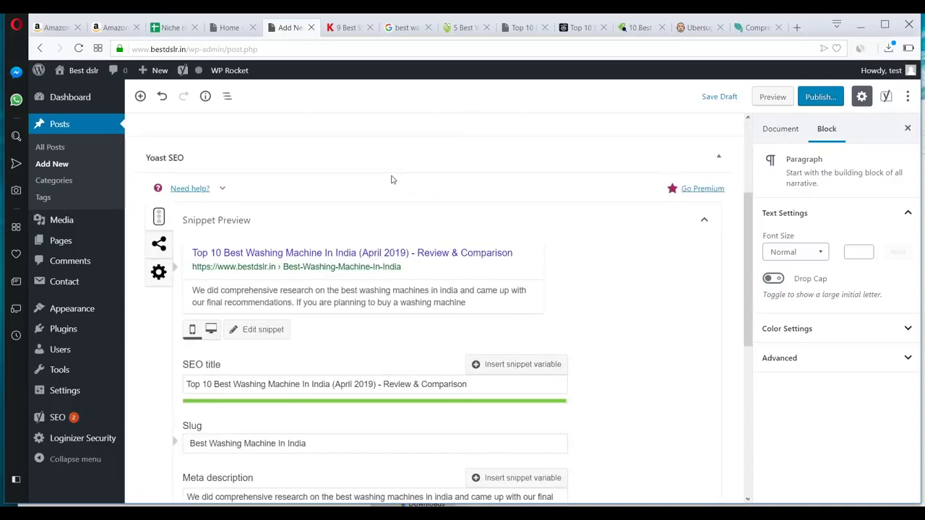
{"action": "scroll", "coordinate": [392, 179], "scroll_direction": "down", "scroll_amount": 6}
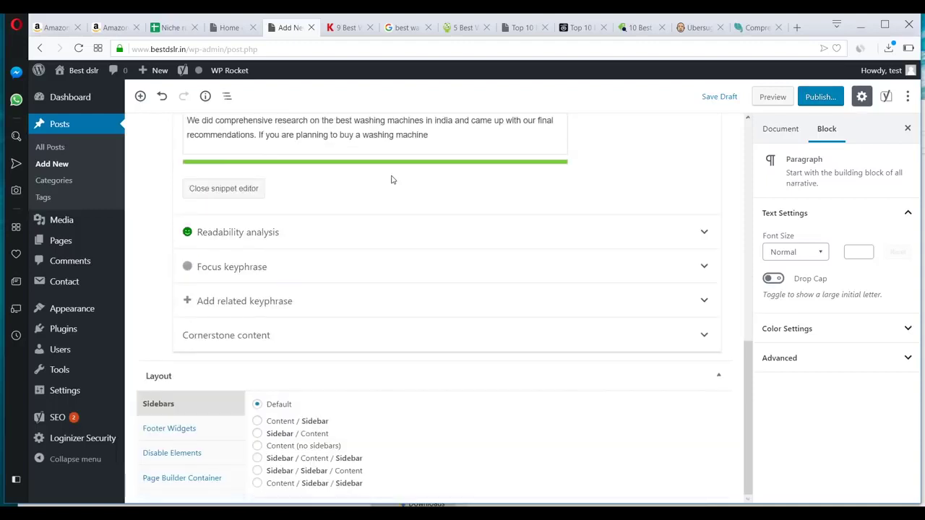
{"action": "scroll", "coordinate": [392, 179], "scroll_direction": "up", "scroll_amount": 6}
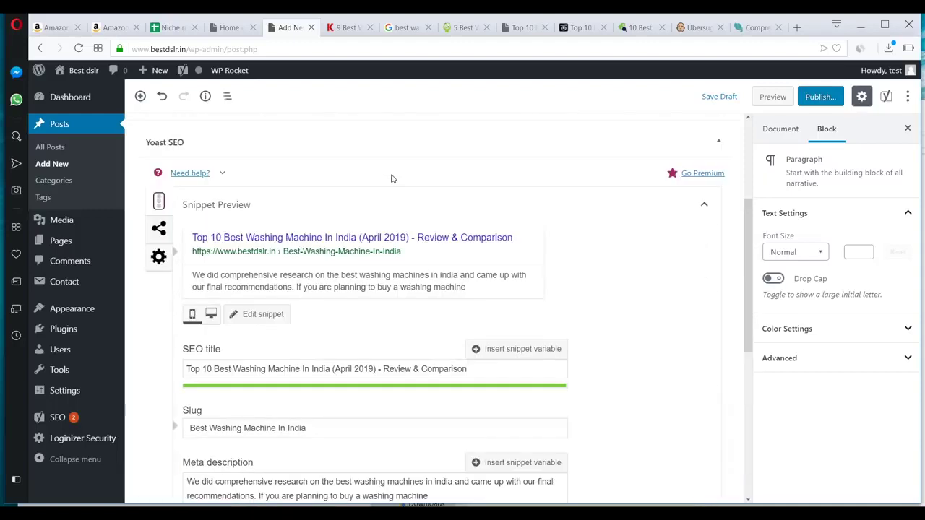
{"action": "scroll", "coordinate": [393, 180], "scroll_direction": "up", "scroll_amount": 3}
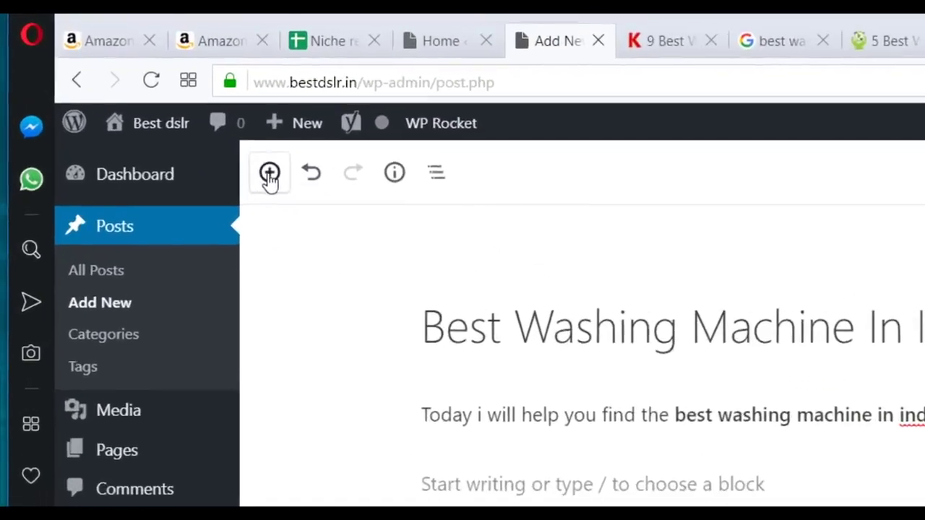
Browse the available content blocks, looking through the Layout Elements, Formatting and Common Blocks groups
{"action": "left_click", "coordinate": [269, 180]}
{"action": "scroll", "coordinate": [690, 463], "scroll_direction": "down", "scroll_amount": 5}
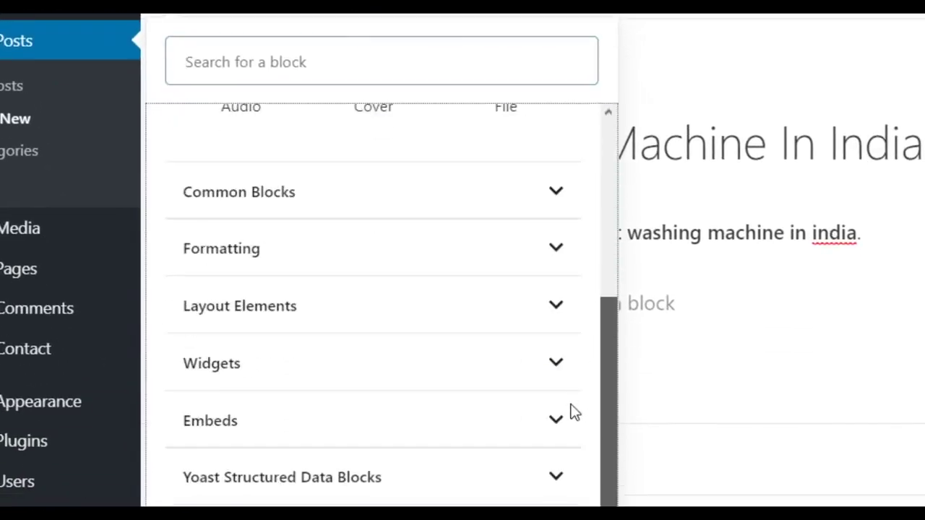
{"action": "scroll", "coordinate": [572, 393], "scroll_direction": "up", "scroll_amount": 5}
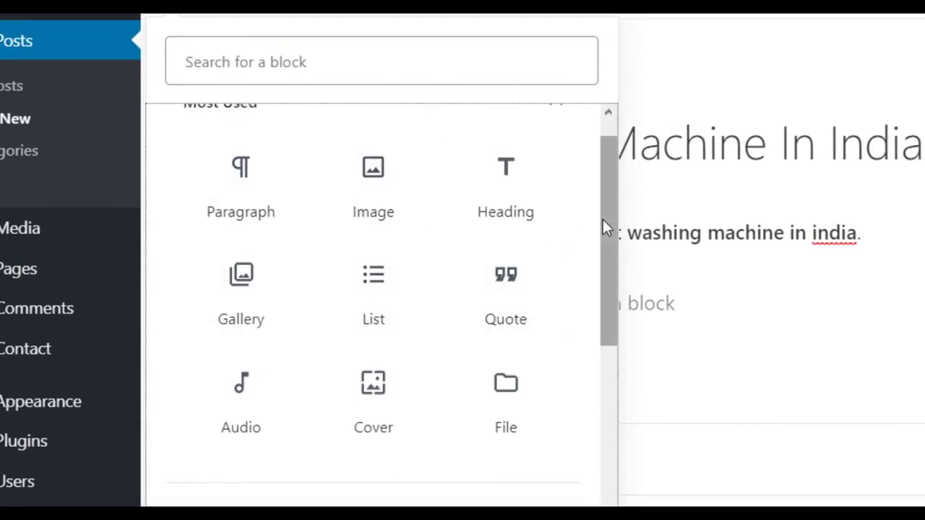
{"action": "scroll", "coordinate": [572, 423], "scroll_direction": "down", "scroll_amount": 5}
{"action": "left_click", "coordinate": [406, 312]}
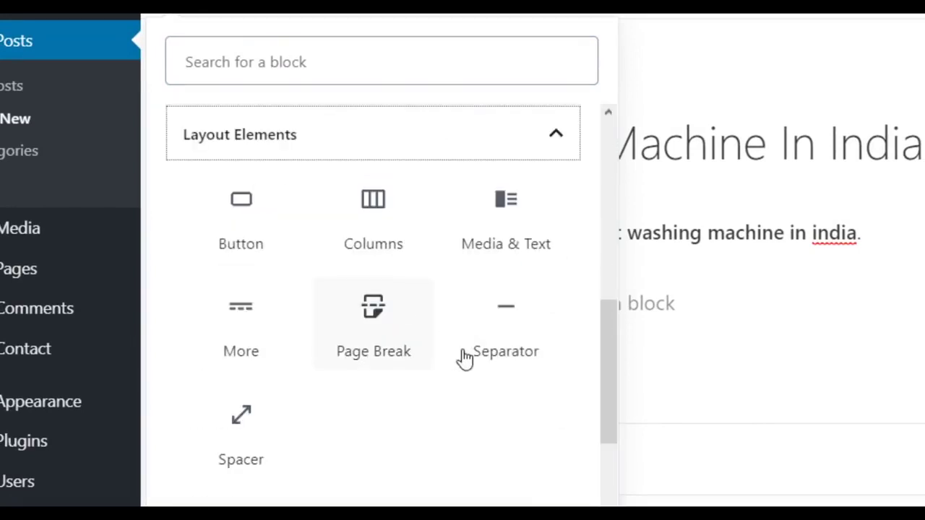
{"action": "scroll", "coordinate": [448, 436], "scroll_direction": "up", "scroll_amount": 3}
{"action": "scroll", "coordinate": [304, 434], "scroll_direction": "down", "scroll_amount": 3}
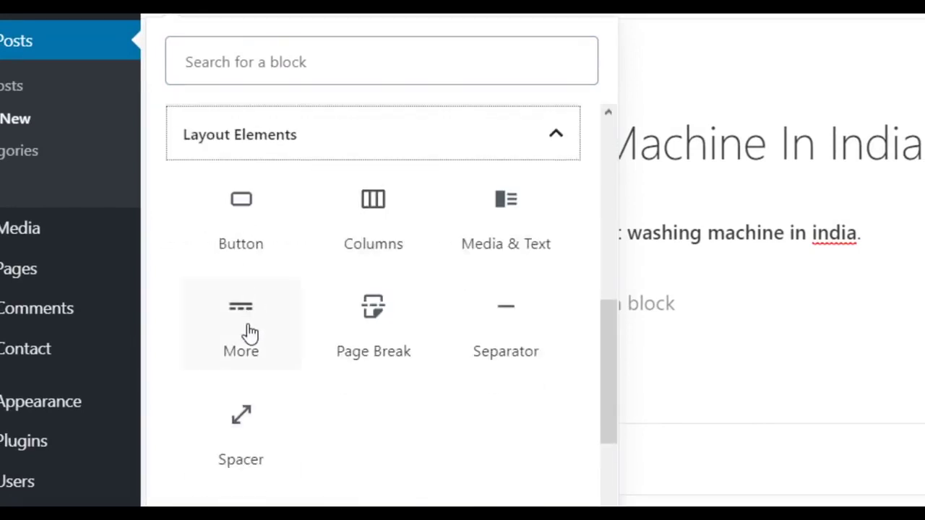
{"action": "scroll", "coordinate": [306, 324], "scroll_direction": "up", "scroll_amount": 3}
{"action": "left_click", "coordinate": [305, 322]}
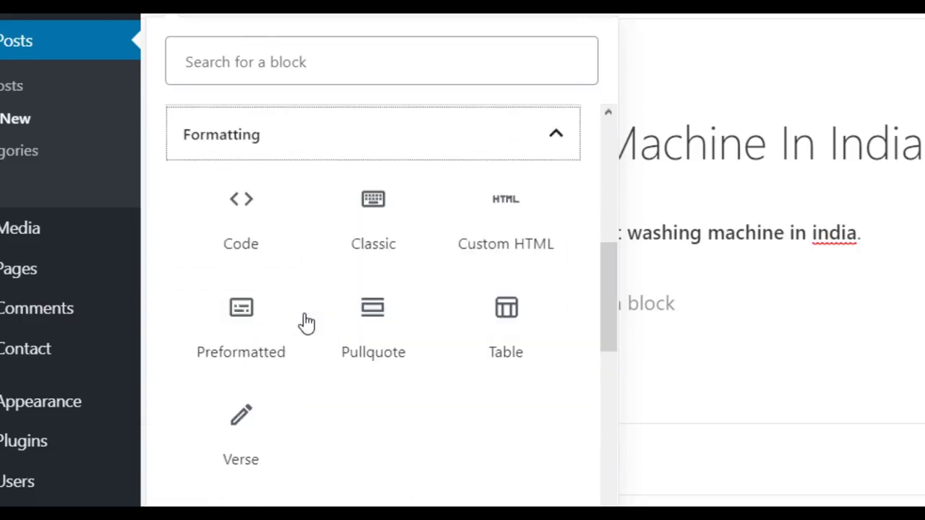
{"action": "scroll", "coordinate": [332, 318], "scroll_direction": "up", "scroll_amount": 3}
{"action": "left_click", "coordinate": [324, 316]}
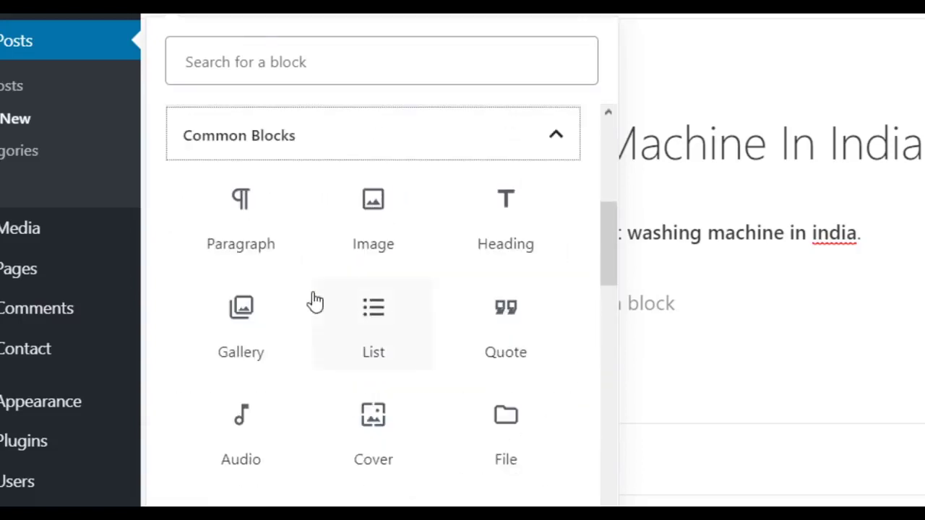
{"action": "scroll", "coordinate": [518, 322], "scroll_direction": "down", "scroll_amount": 10}
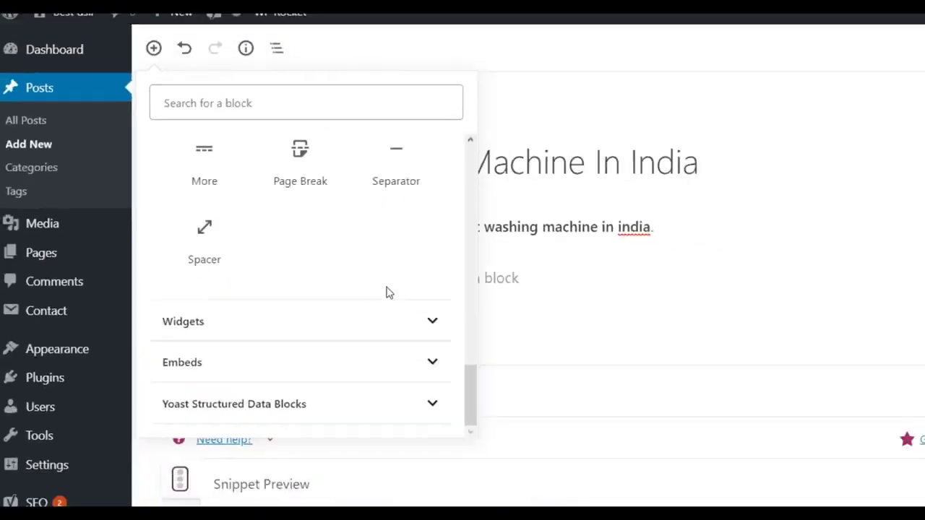
Check how the kitchenarena.in article lays out its introduction and product sections, and return to the post draft
{"action": "left_click", "coordinate": [341, 27]}
{"action": "scroll", "coordinate": [322, 260], "scroll_direction": "up", "scroll_amount": 8}
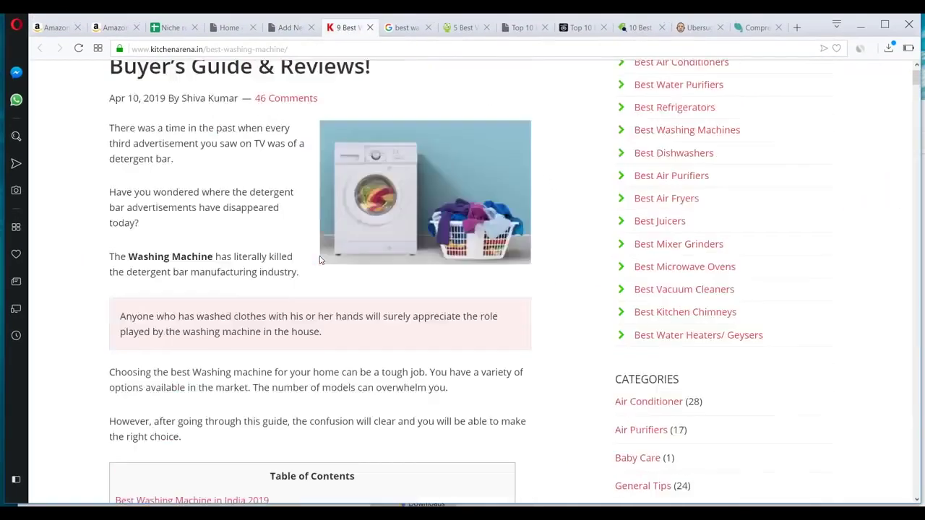
{"action": "scroll", "coordinate": [321, 258], "scroll_direction": "down", "scroll_amount": 20}
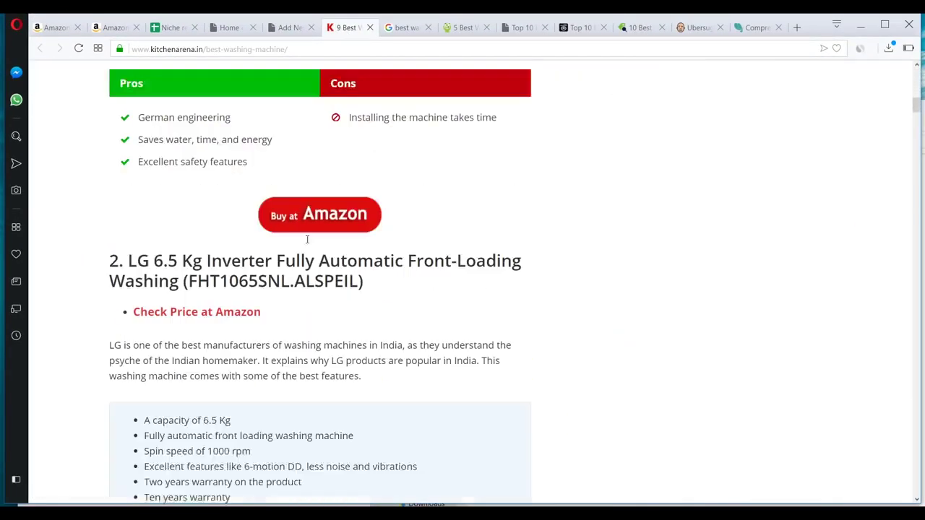
{"action": "left_click", "coordinate": [289, 27]}
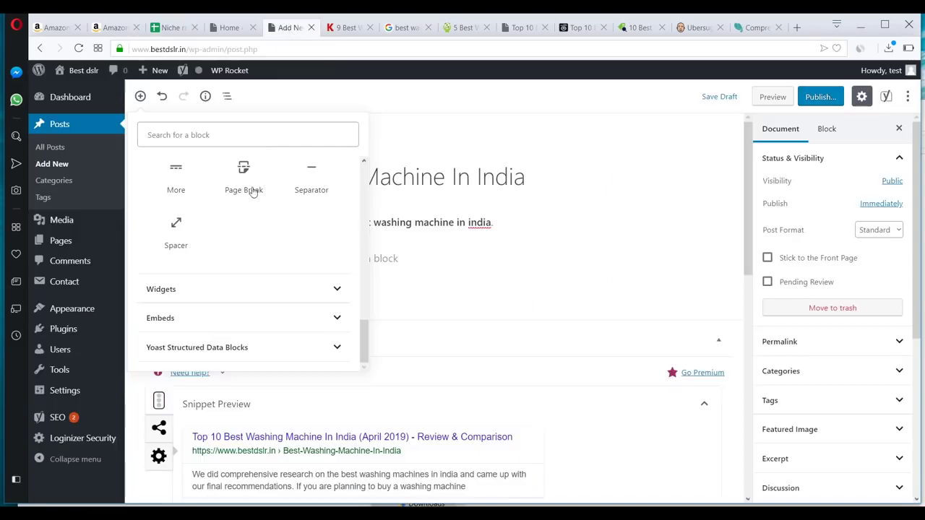
{"action": "left_click", "coordinate": [397, 180]}
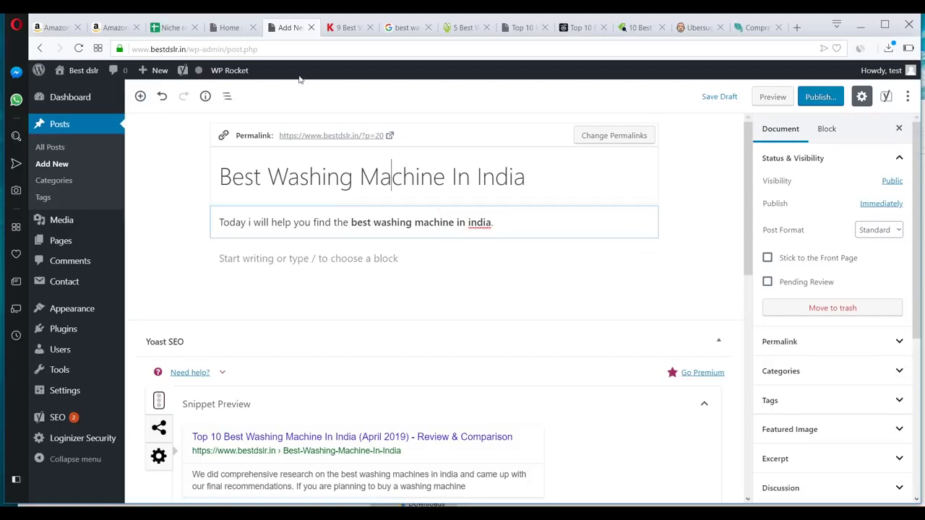
Add an empty paragraph below the opening sentence about the best washing machine in india
{"action": "left_click", "coordinate": [492, 235]}
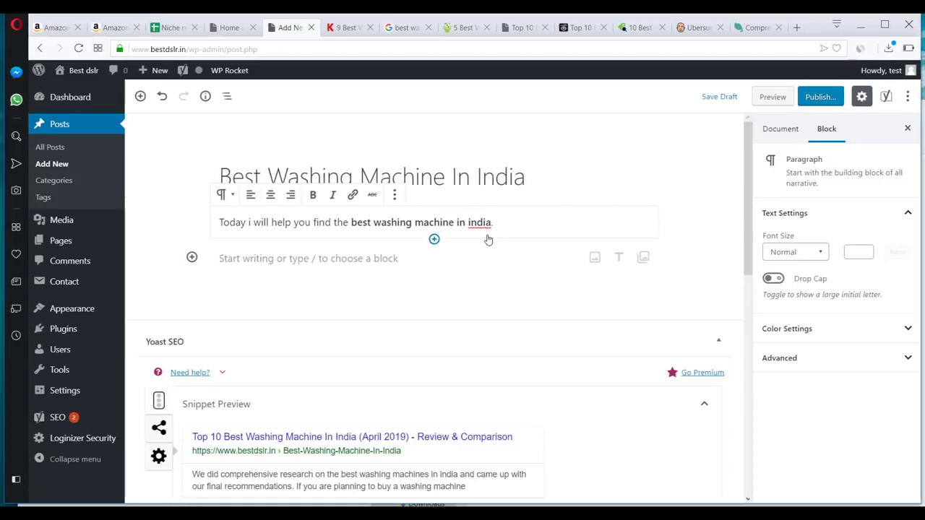
{"action": "scroll", "coordinate": [496, 239], "scroll_direction": "down", "scroll_amount": 2}
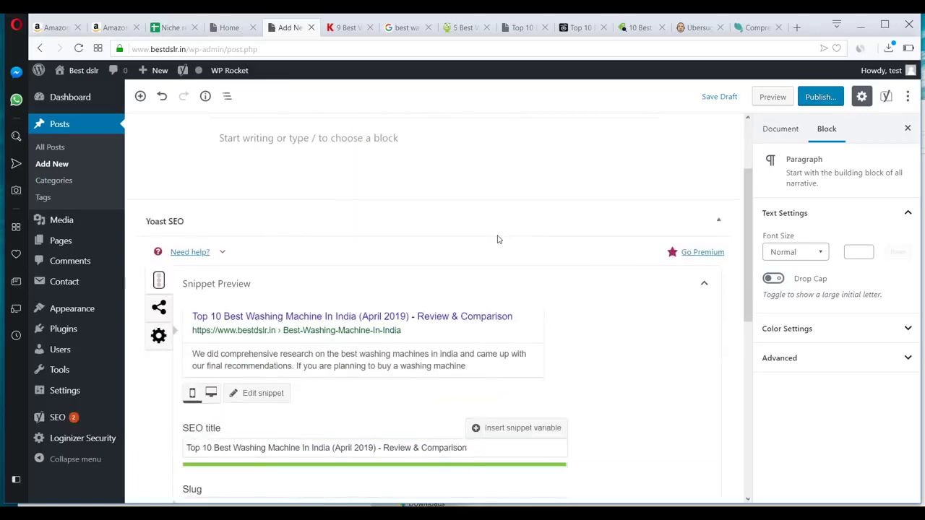
{"action": "scroll", "coordinate": [502, 231], "scroll_direction": "up", "scroll_amount": 2}
{"action": "key", "text": "Return"}
{"action": "key", "text": "BackSpace"}
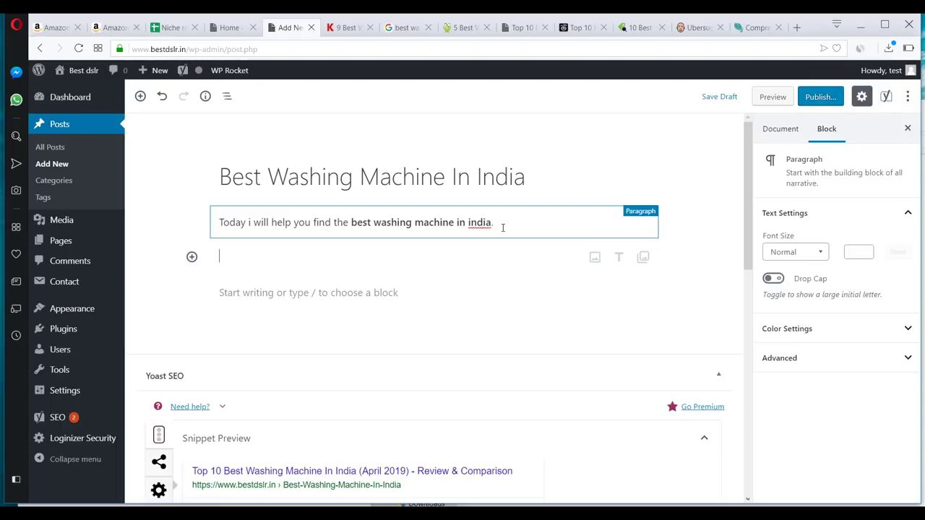
Search the web for "grammarly" in a new tab, open Grammarly's site and place the cursor in its text-checking box
{"action": "left_click", "coordinate": [797, 29]}
{"action": "type", "text": "grammar"}
{"action": "type", "text": "k"}
{"action": "key", "text": "BackSpace"}
{"action": "type", "text": "ly"}
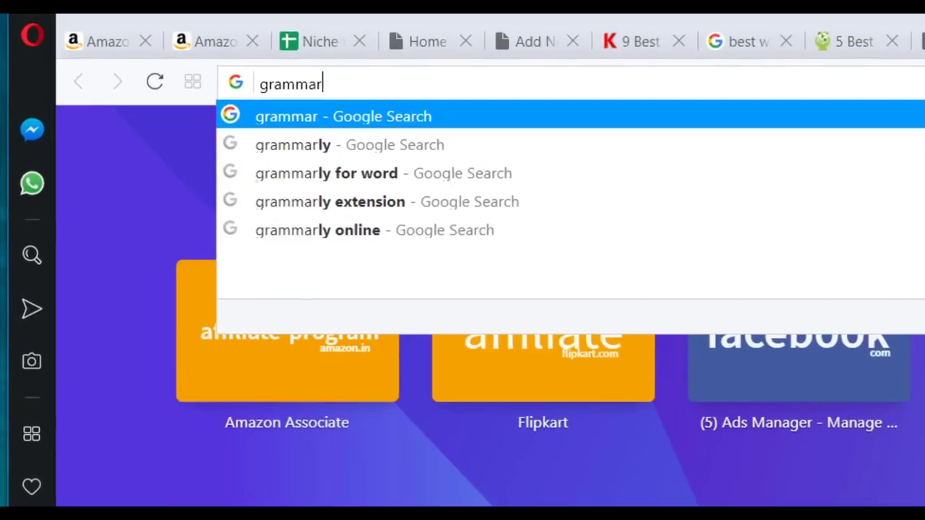
{"action": "key", "text": "Return"}
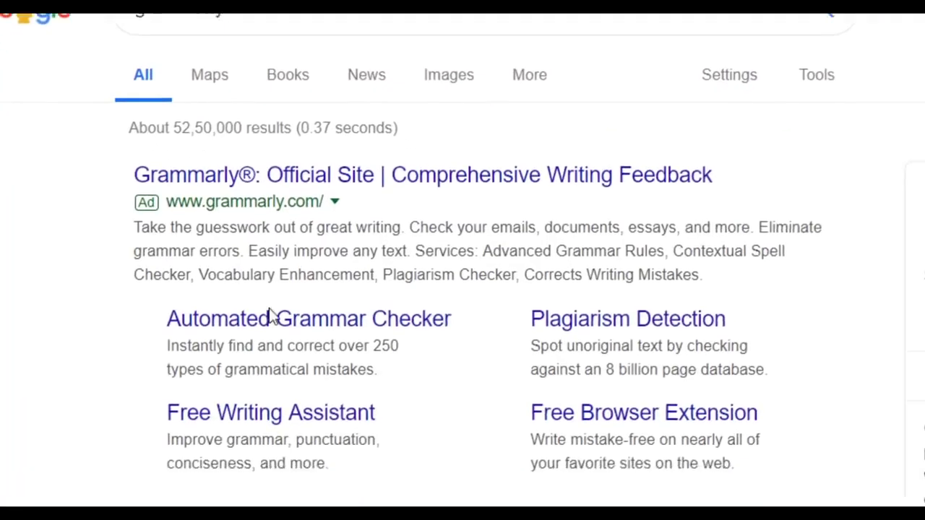
{"action": "left_click", "coordinate": [235, 428]}
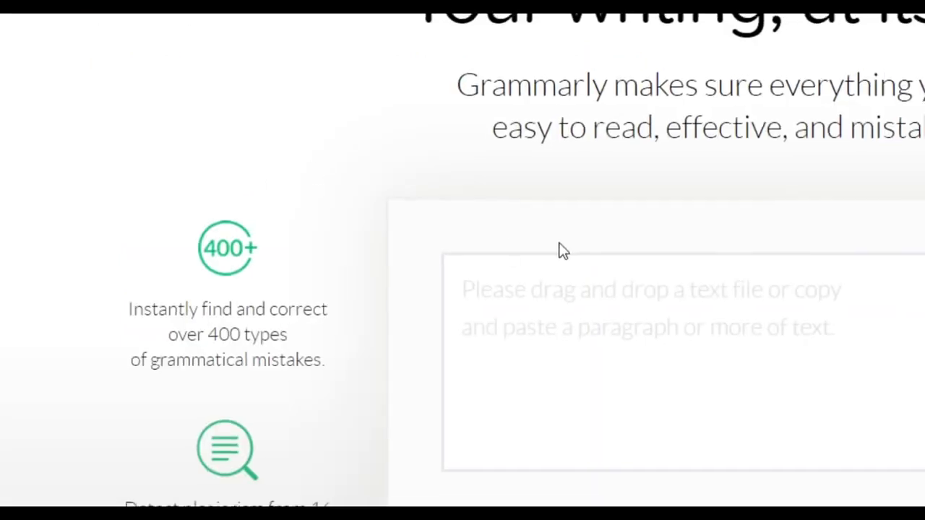
{"action": "scroll", "coordinate": [368, 278], "scroll_direction": "down", "scroll_amount": 2}
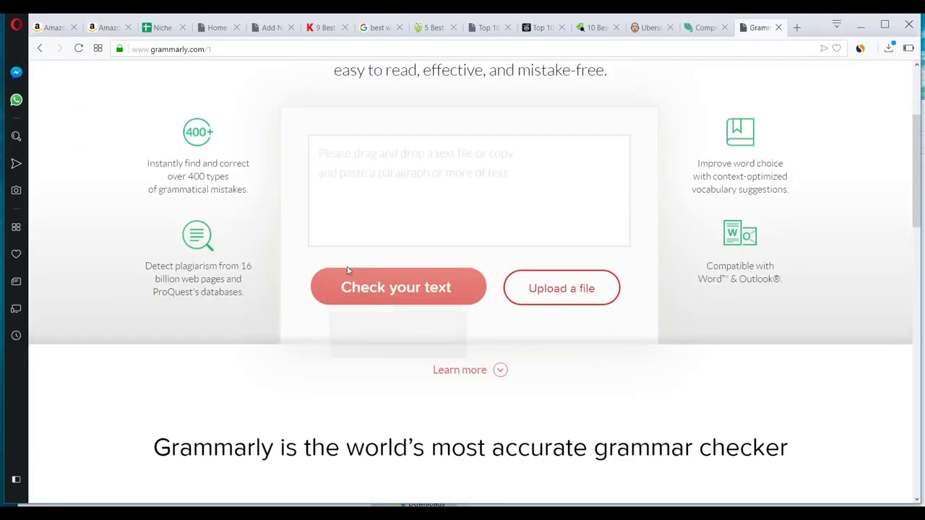
{"action": "left_click", "coordinate": [367, 165]}
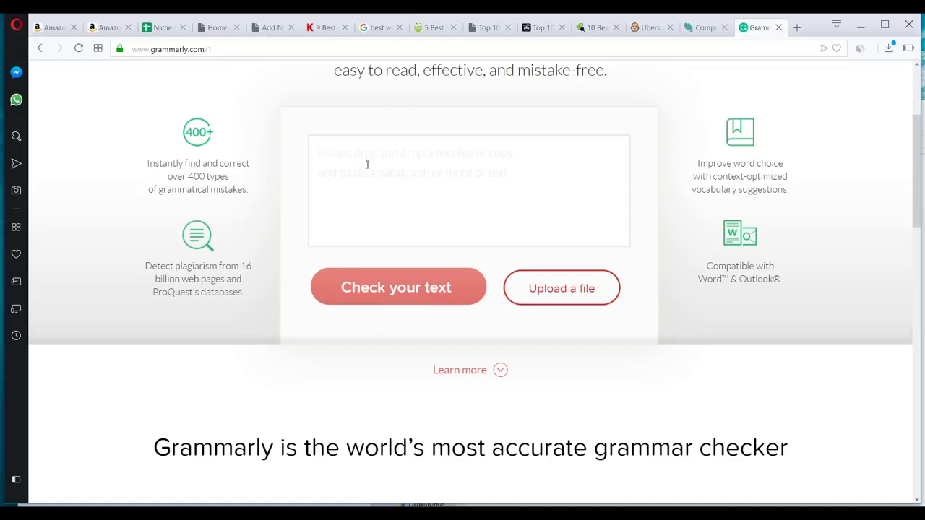
Return to the WordPress post draft and place the cursor in the empty paragraph below the opening sentence
{"action": "left_click", "coordinate": [269, 31]}
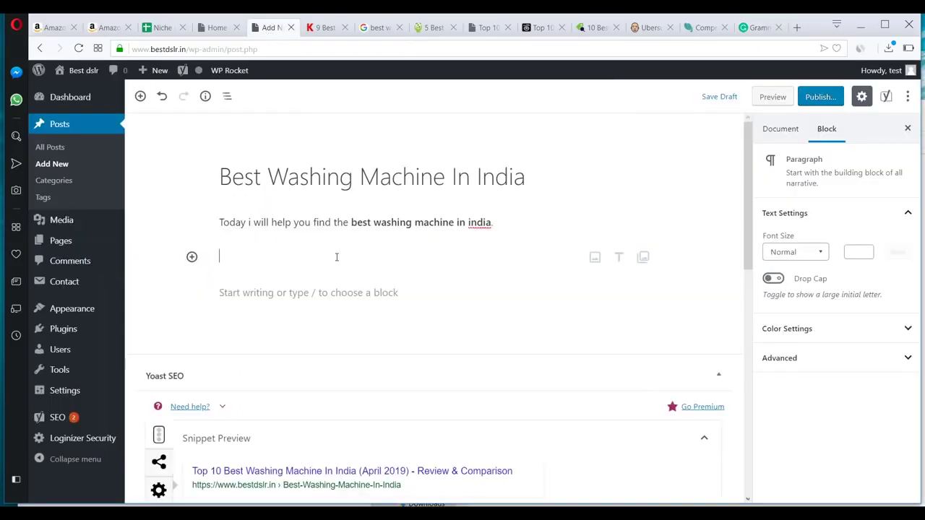
{"action": "scroll", "coordinate": [336, 255], "scroll_direction": "down", "scroll_amount": 1}
{"action": "left_click", "coordinate": [272, 196]}
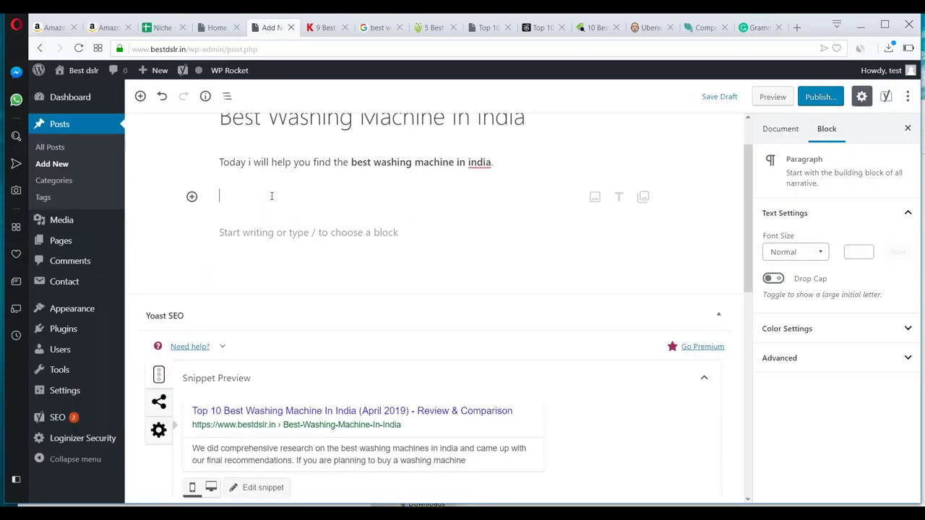
Examine the full kitchenarena.in article, including its product reviews, pros and cons, washing machine technologies and comments, for length and structure
{"action": "left_click", "coordinate": [318, 32]}
{"action": "scroll", "coordinate": [316, 190], "scroll_direction": "down", "scroll_amount": 15}
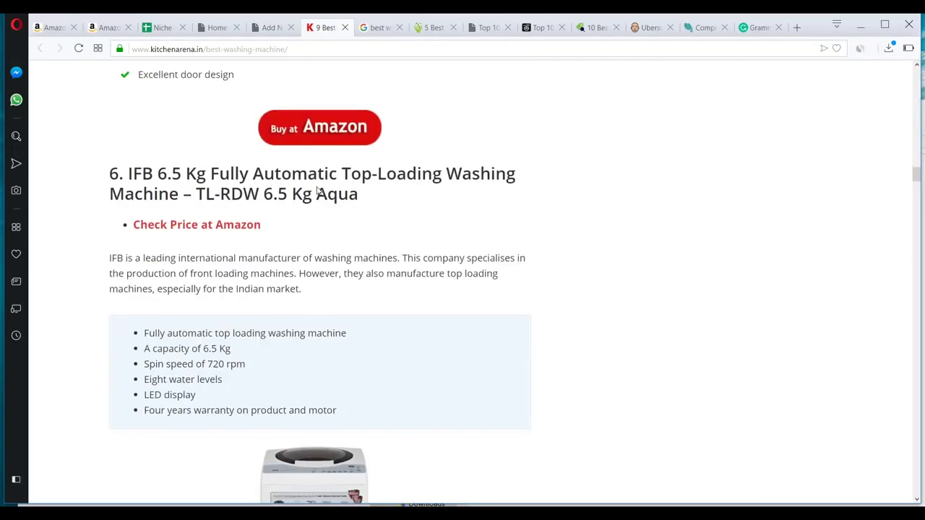
{"action": "scroll", "coordinate": [315, 191], "scroll_direction": "down", "scroll_amount": 20}
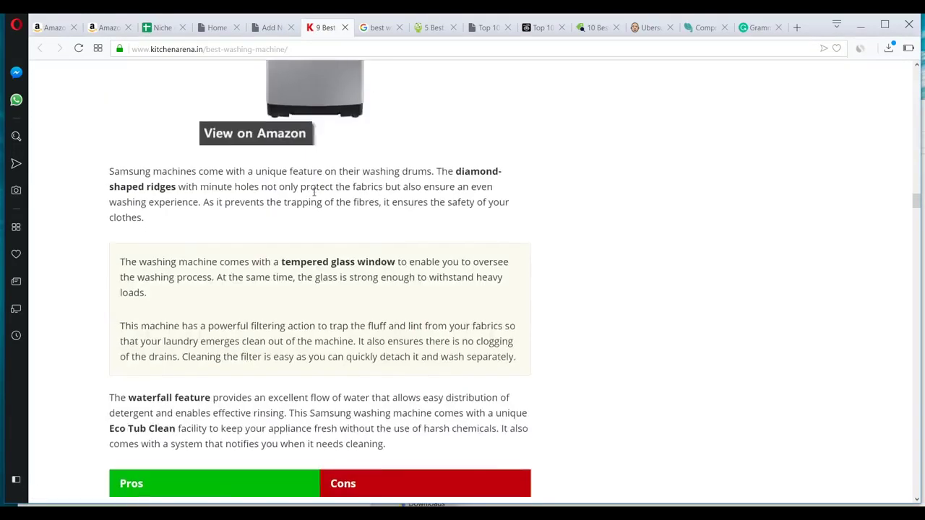
{"action": "scroll", "coordinate": [315, 195], "scroll_direction": "down", "scroll_amount": 10}
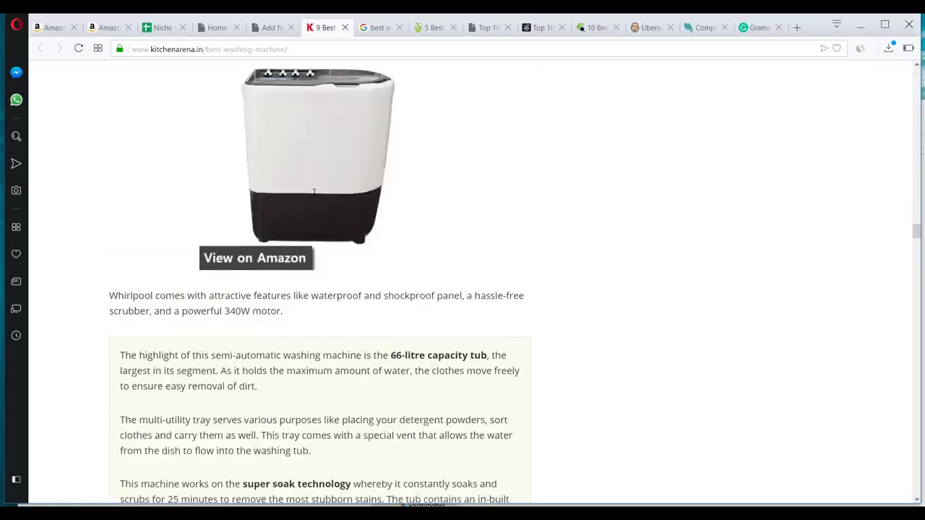
{"action": "scroll", "coordinate": [308, 347], "scroll_direction": "down", "scroll_amount": 15}
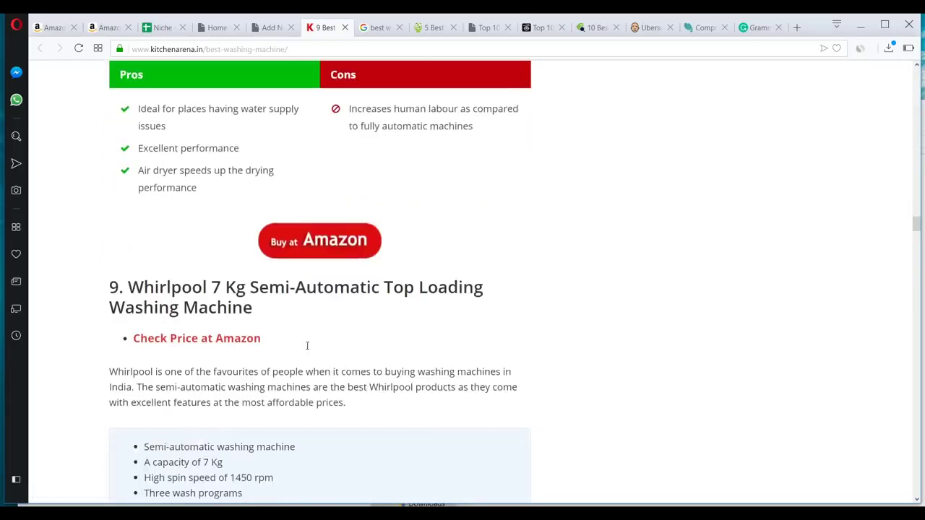
{"action": "scroll", "coordinate": [307, 350], "scroll_direction": "down", "scroll_amount": 15}
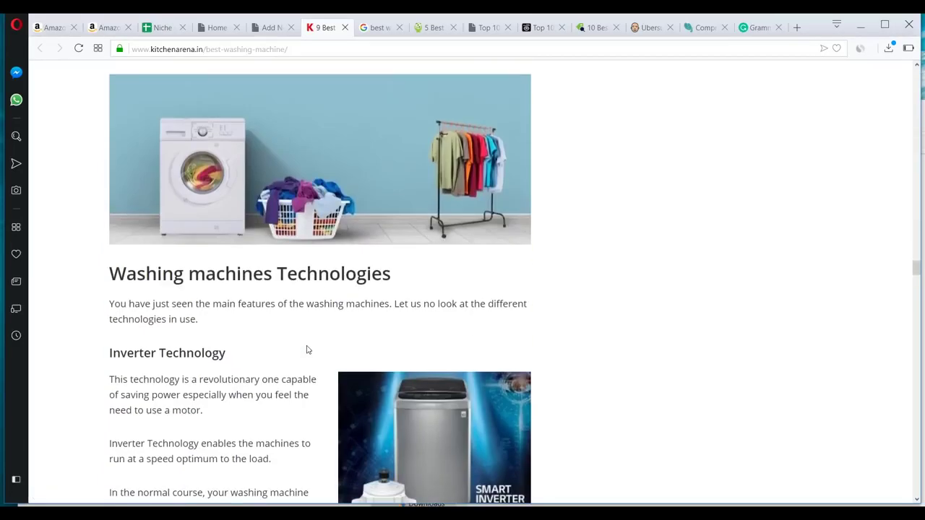
{"action": "scroll", "coordinate": [209, 142], "scroll_direction": "up", "scroll_amount": 2}
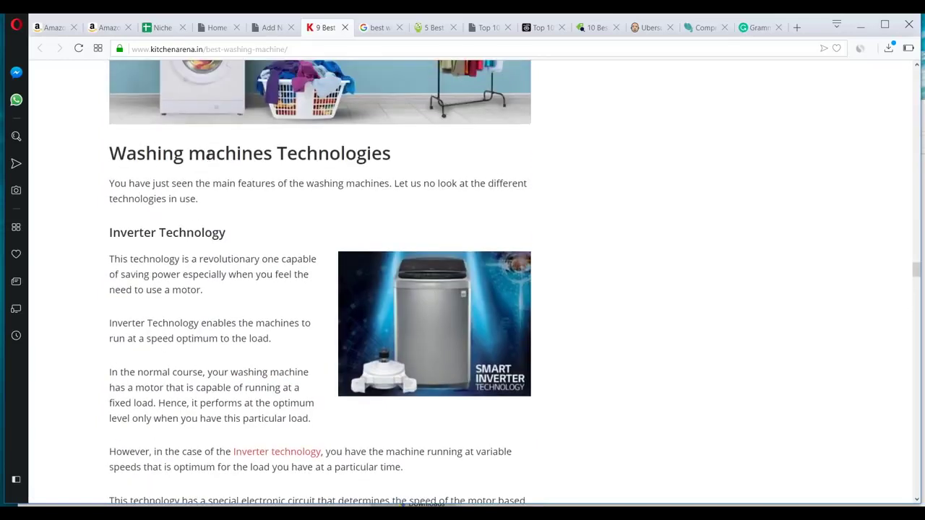
{"action": "scroll", "coordinate": [179, 229], "scroll_direction": "down", "scroll_amount": 5}
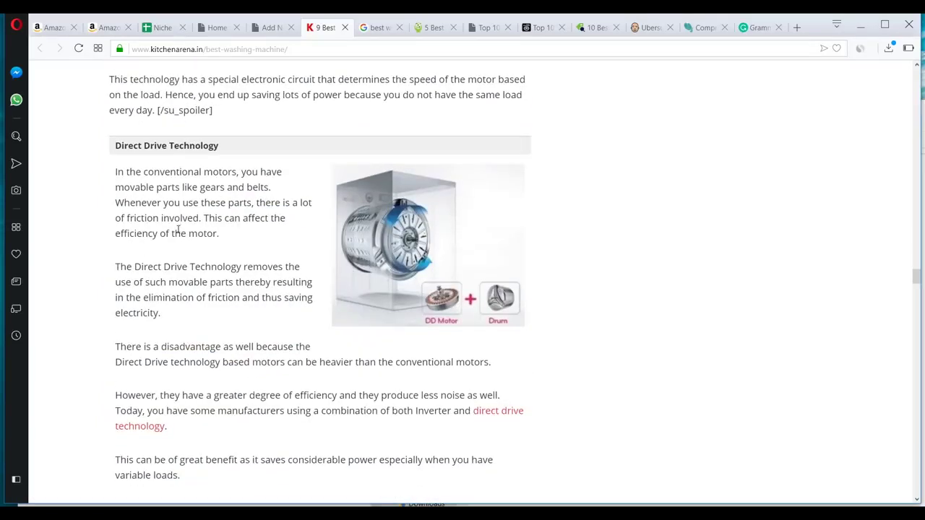
{"action": "left_click", "coordinate": [171, 147]}
{"action": "scroll", "coordinate": [197, 232], "scroll_direction": "down", "scroll_amount": 10}
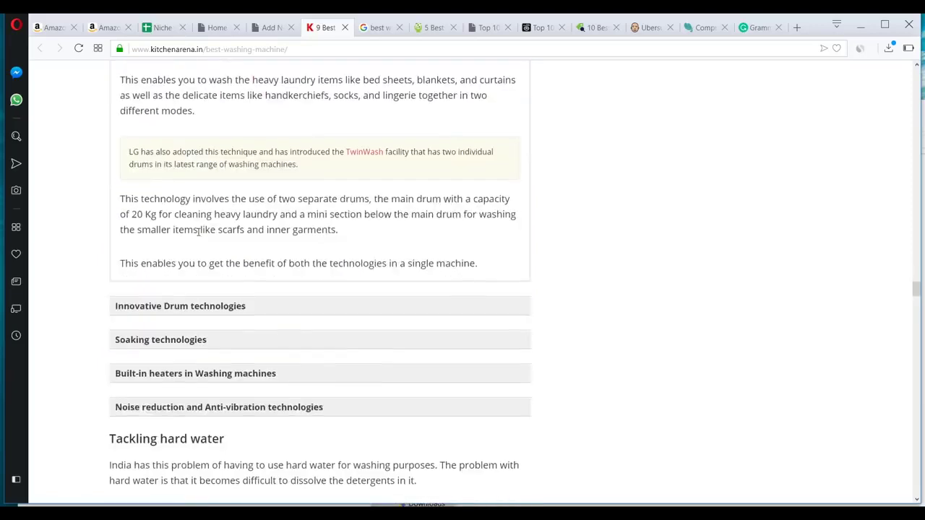
{"action": "scroll", "coordinate": [194, 211], "scroll_direction": "down", "scroll_amount": 15}
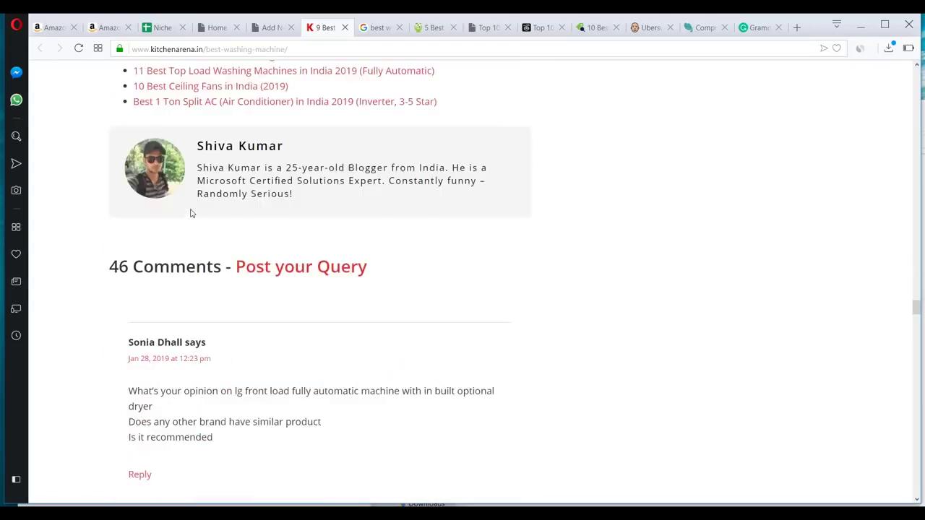
{"action": "scroll", "coordinate": [194, 210], "scroll_direction": "up", "scroll_amount": 20}
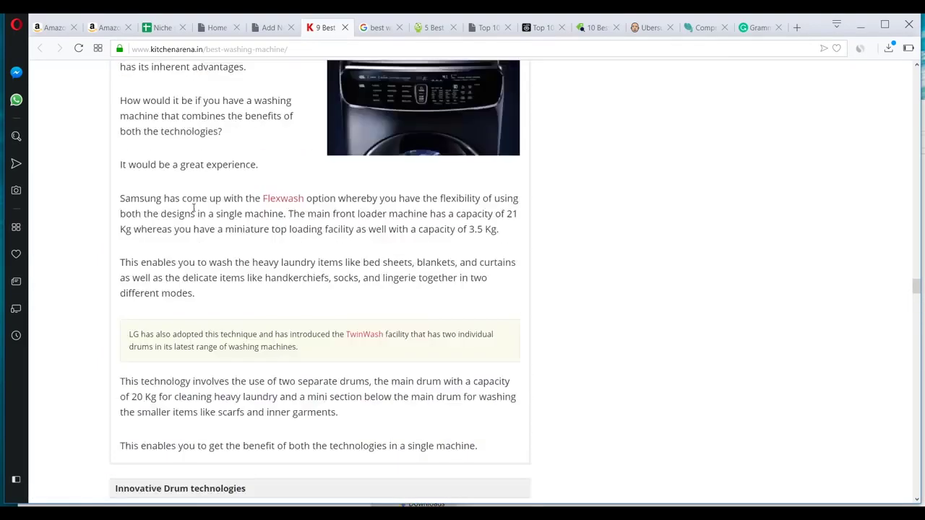
{"action": "scroll", "coordinate": [193, 208], "scroll_direction": "up", "scroll_amount": 15}
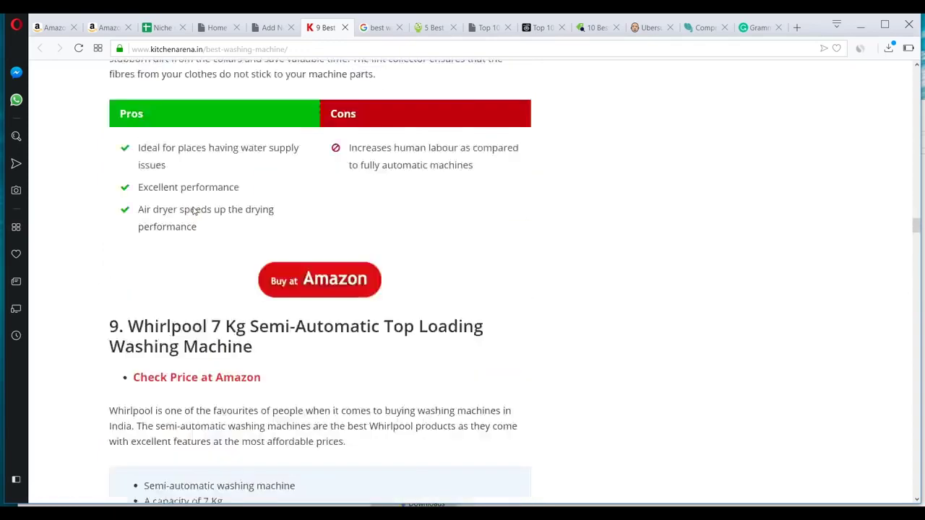
Switch to the Chrome window and review the order summary on iWriter's content order page
{"action": "left_click", "coordinate": [275, 35]}
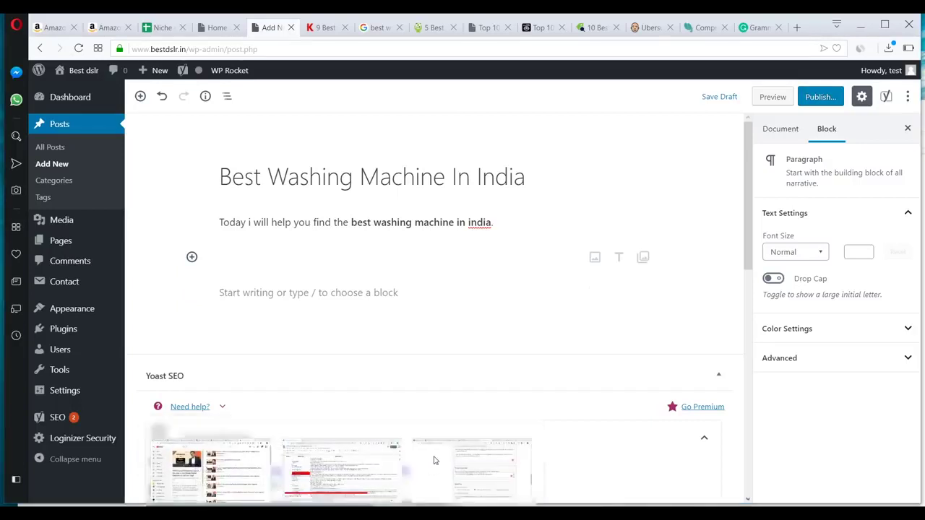
{"action": "left_click", "coordinate": [475, 462]}
{"action": "left_click", "coordinate": [512, 27]}
{"action": "scroll", "coordinate": [475, 243], "scroll_direction": "down", "scroll_amount": 15}
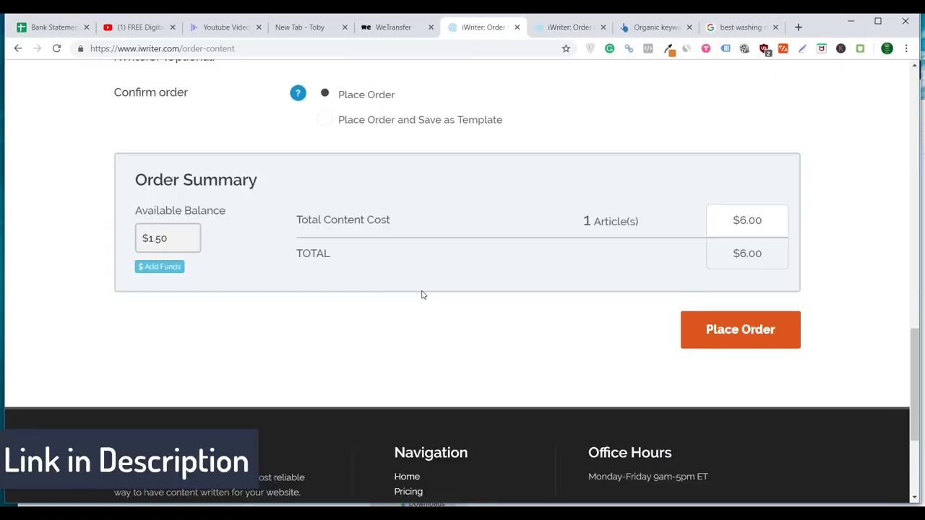
{"action": "scroll", "coordinate": [414, 371], "scroll_direction": "up", "scroll_amount": 4}
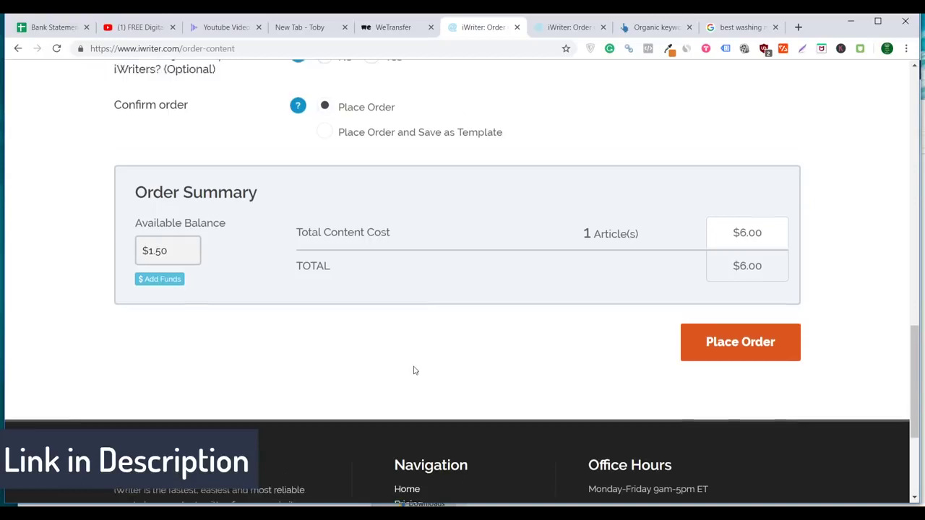
Review iWriter's order form from project instructions and creative brief back up to word count, writer level, keywords and template options
{"action": "scroll", "coordinate": [414, 371], "scroll_direction": "down", "scroll_amount": 5}
{"action": "scroll", "coordinate": [414, 370], "scroll_direction": "up", "scroll_amount": 5}
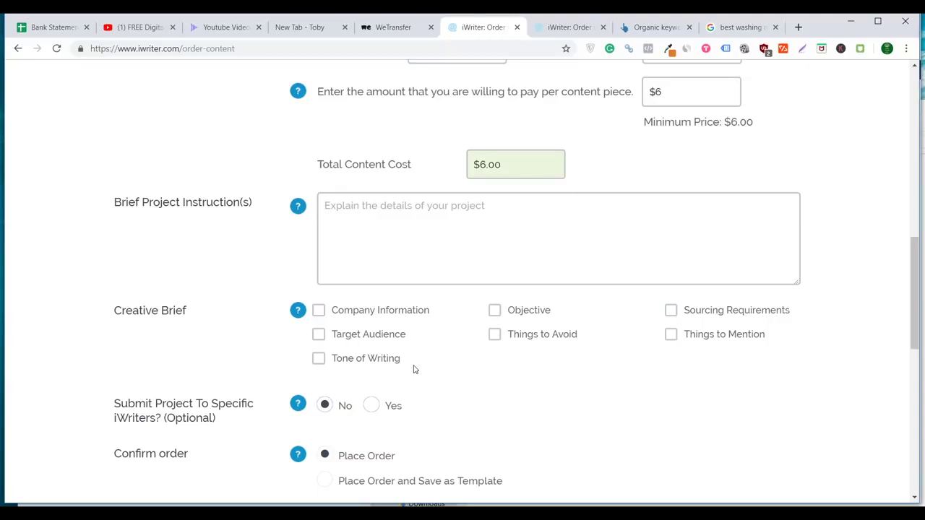
{"action": "scroll", "coordinate": [414, 369], "scroll_direction": "up", "scroll_amount": 3}
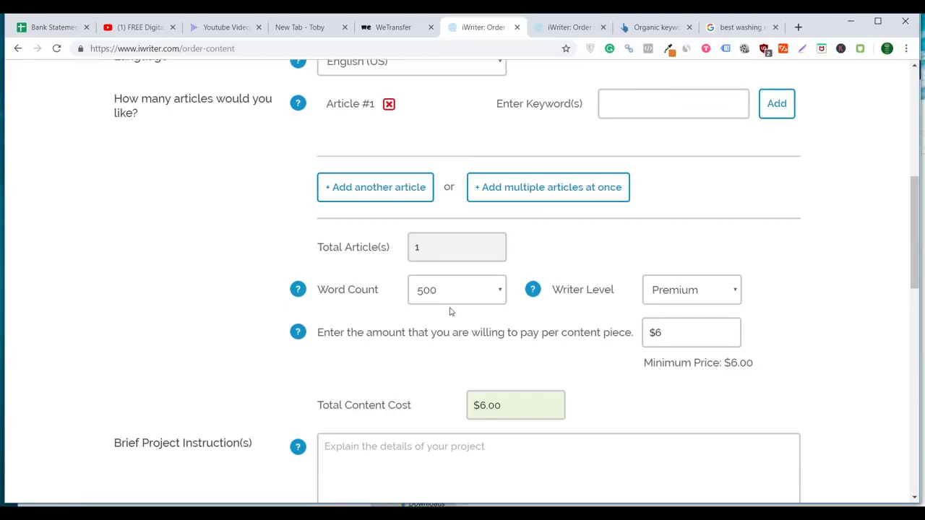
{"action": "scroll", "coordinate": [450, 311], "scroll_direction": "up", "scroll_amount": 3}
{"action": "scroll", "coordinate": [455, 309], "scroll_direction": "down", "scroll_amount": 2}
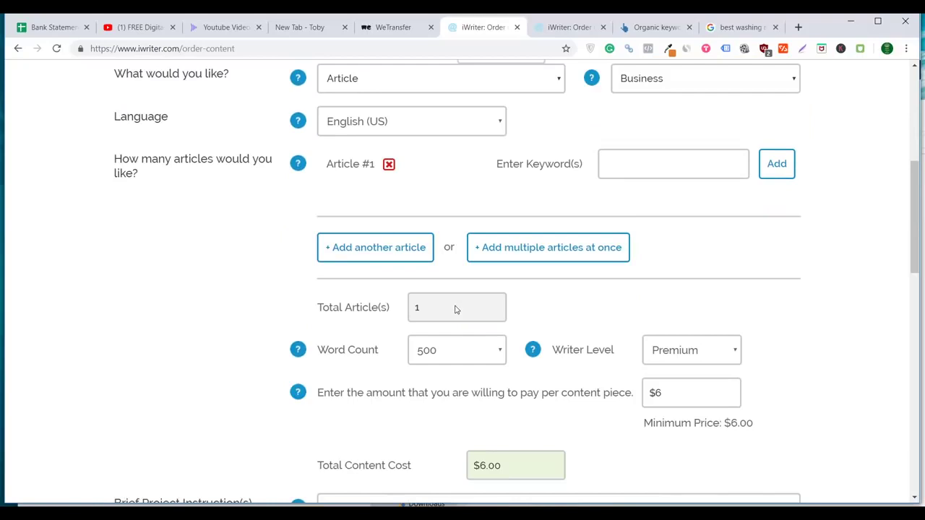
{"action": "scroll", "coordinate": [463, 318], "scroll_direction": "up", "scroll_amount": 4}
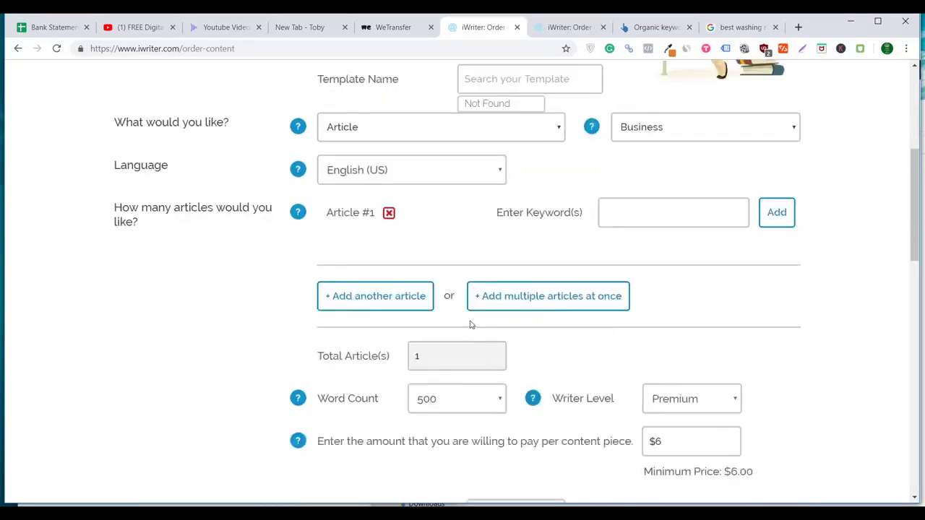
{"action": "scroll", "coordinate": [470, 324], "scroll_direction": "down", "scroll_amount": 2}
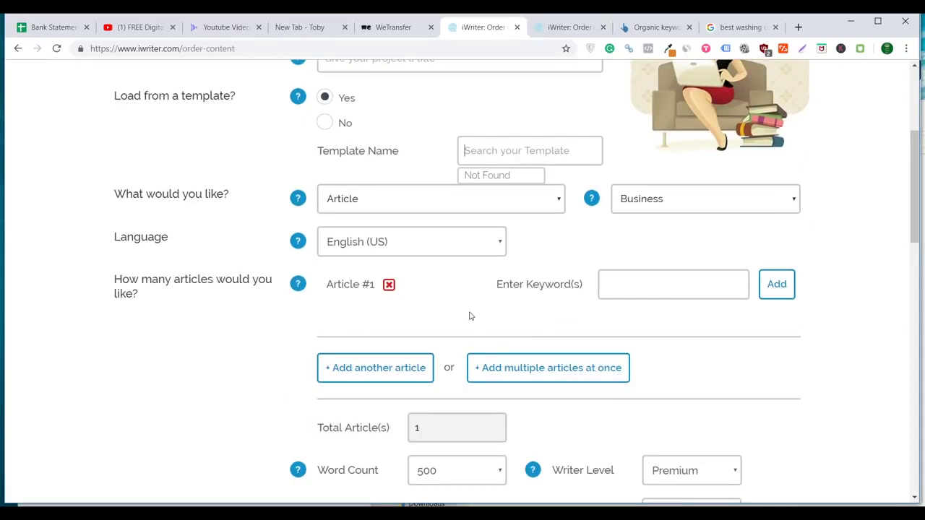
{"action": "scroll", "coordinate": [469, 314], "scroll_direction": "up", "scroll_amount": 1}
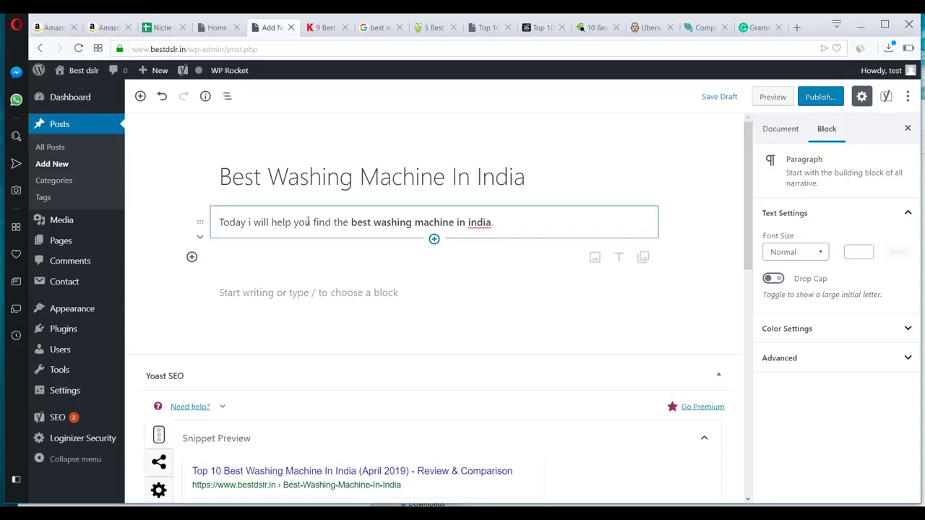
In the last empty paragraph of the WordPress draft, write "Make sure you also check our other amazing article on"
{"action": "left_click", "coordinate": [288, 178]}
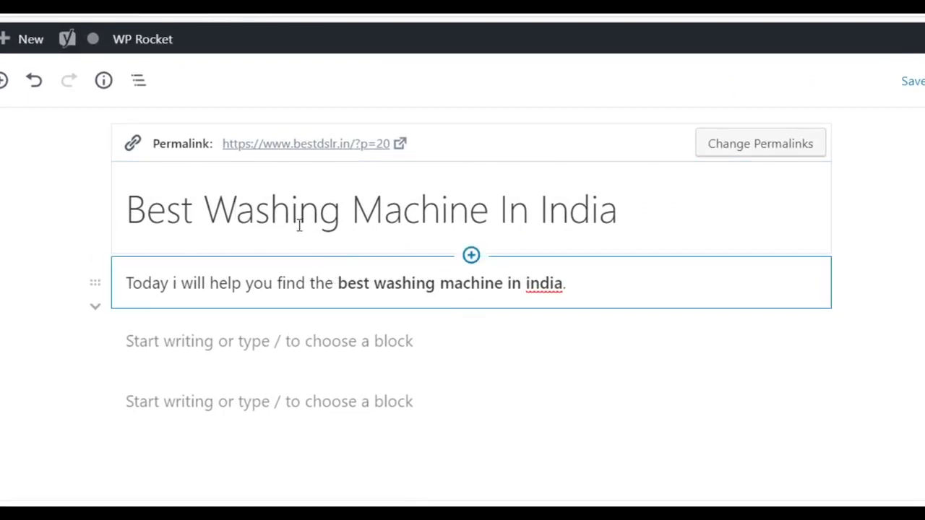
{"action": "left_click", "coordinate": [371, 282]}
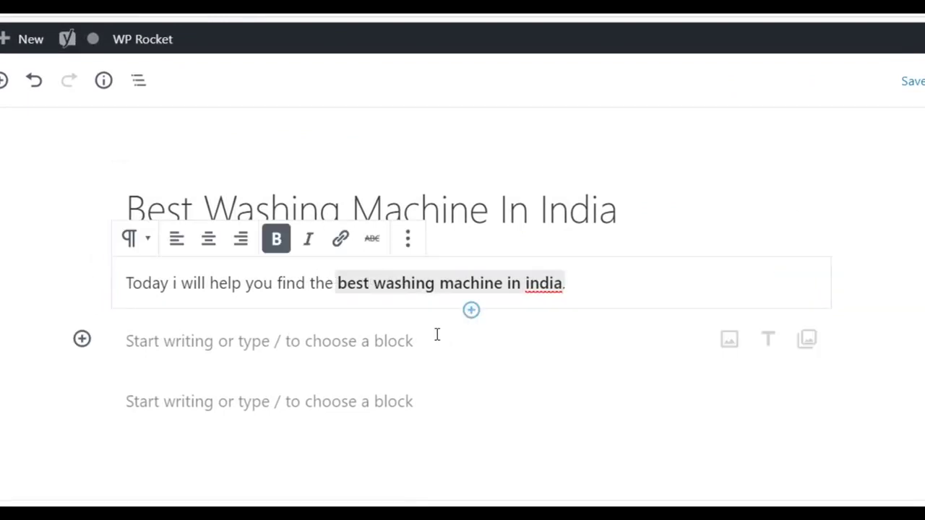
{"action": "scroll", "coordinate": [437, 334], "scroll_direction": "down", "scroll_amount": 1}
{"action": "scroll", "coordinate": [299, 256], "scroll_direction": "down", "scroll_amount": 1}
{"action": "left_click", "coordinate": [287, 216]}
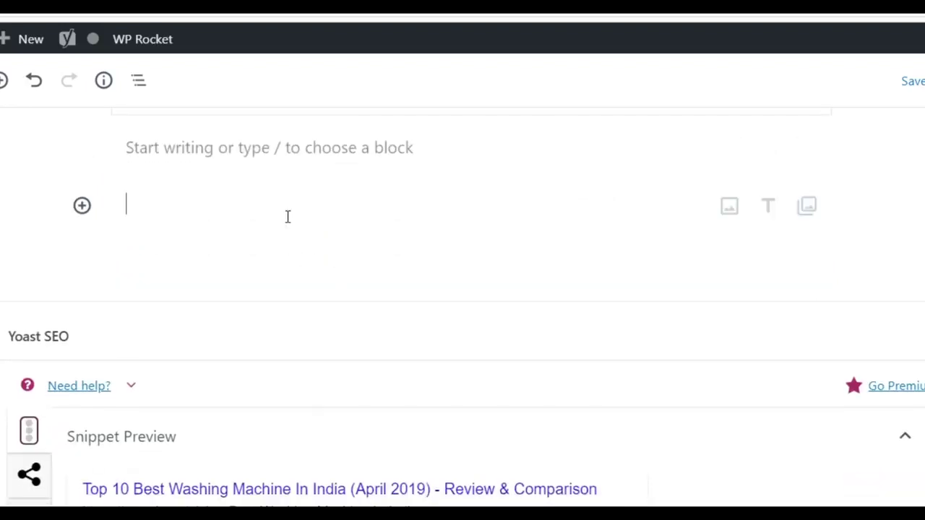
{"action": "type", "text": "Make sure"}
{"action": "type", "text": " you also check our "}
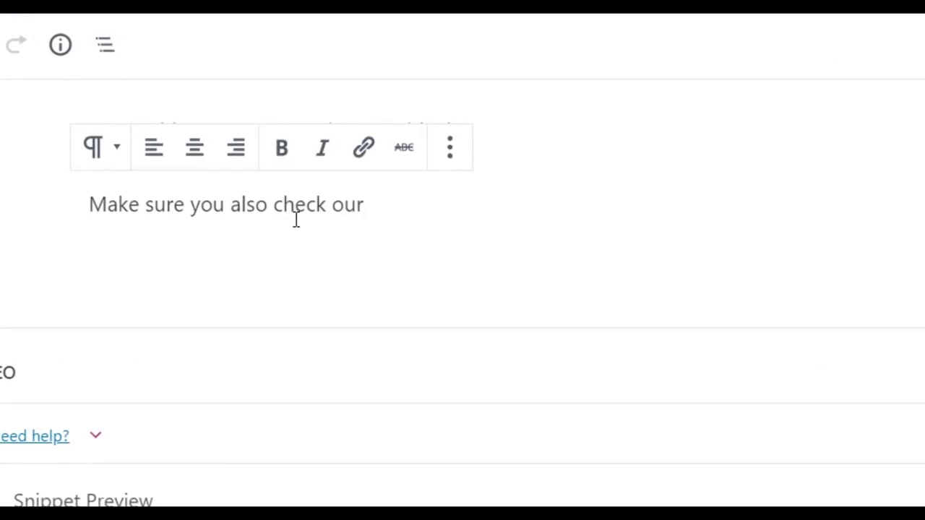
{"action": "type", "text": "other amazing artilc"}
{"action": "type", "text": "e on"}
{"action": "key", "text": "BackSpace"}
{"action": "key", "text": "BackSpace"}
{"action": "key", "text": "BackSpace"}
{"action": "key", "text": "BackSpace"}
{"action": "key", "text": "BackSpace"}
{"action": "type", "text": "cle on "}
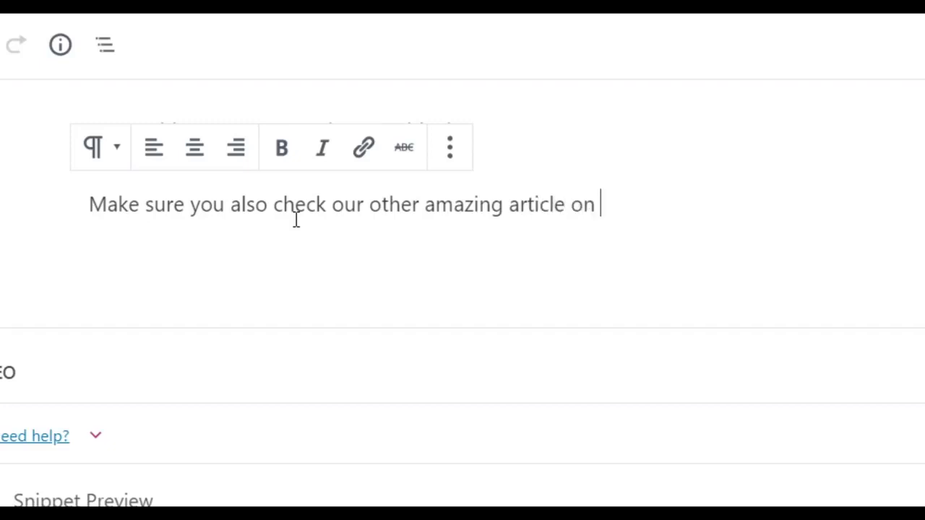
Finish the sentence with "best washing machine in india", correct the spelling of "washing" and select that keyword phrase
{"action": "type", "text": "best wahsing machine in india"}
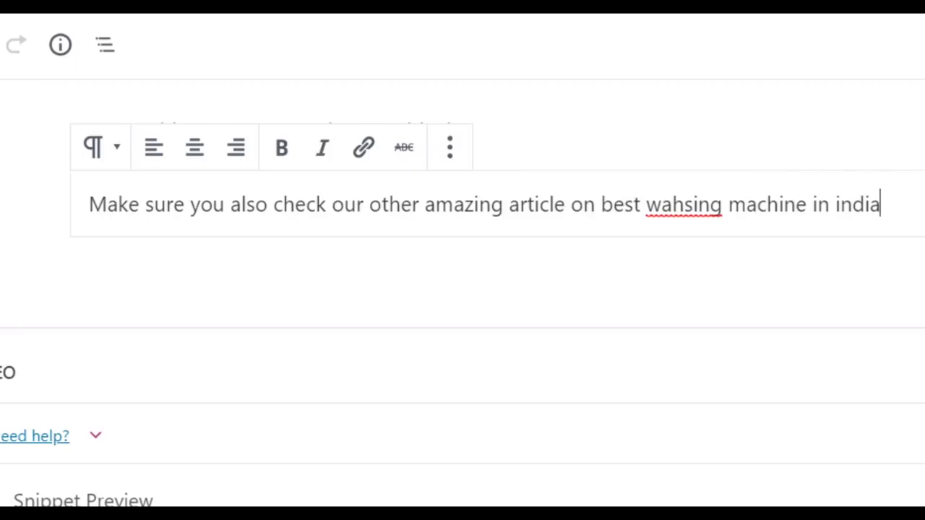
{"action": "right_click", "coordinate": [698, 208]}
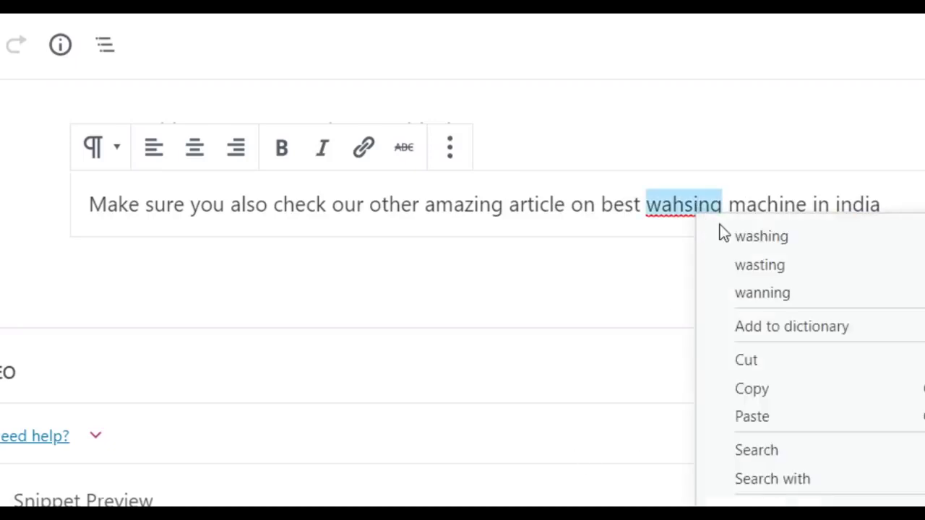
{"action": "left_click", "coordinate": [758, 242]}
{"action": "left_click_drag", "start_coordinate": [603, 205], "coordinate": [881, 210]}
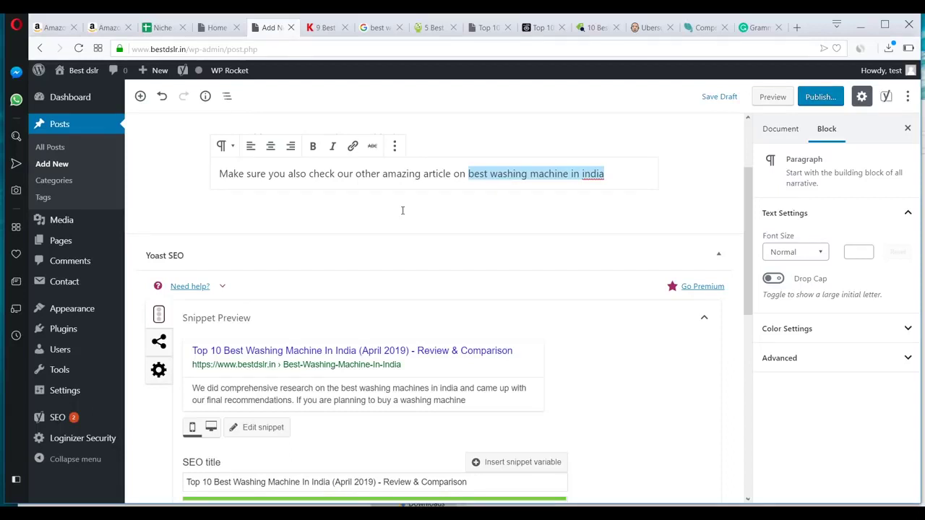
{"action": "scroll", "coordinate": [403, 211], "scroll_direction": "up", "scroll_amount": 2}
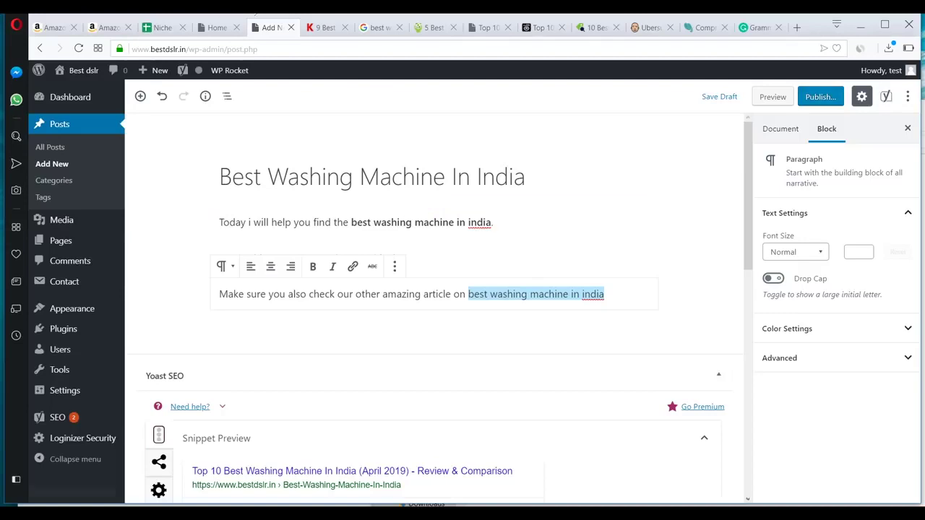
Skim the product reviews in the kitchenarena.in article, and return to the post draft's Yoast SEO snippet settings
{"action": "left_click", "coordinate": [321, 28]}
{"action": "scroll", "coordinate": [173, 77], "scroll_direction": "up", "scroll_amount": 4}
{"action": "scroll", "coordinate": [173, 77], "scroll_direction": "up", "scroll_amount": 20}
{"action": "scroll", "coordinate": [173, 74], "scroll_direction": "up", "scroll_amount": 12}
{"action": "scroll", "coordinate": [174, 72], "scroll_direction": "up", "scroll_amount": 15}
{"action": "scroll", "coordinate": [174, 78], "scroll_direction": "up", "scroll_amount": 8}
{"action": "scroll", "coordinate": [207, 268], "scroll_direction": "down", "scroll_amount": 12}
{"action": "scroll", "coordinate": [210, 268], "scroll_direction": "down", "scroll_amount": 20}
{"action": "scroll", "coordinate": [210, 265], "scroll_direction": "down", "scroll_amount": 20}
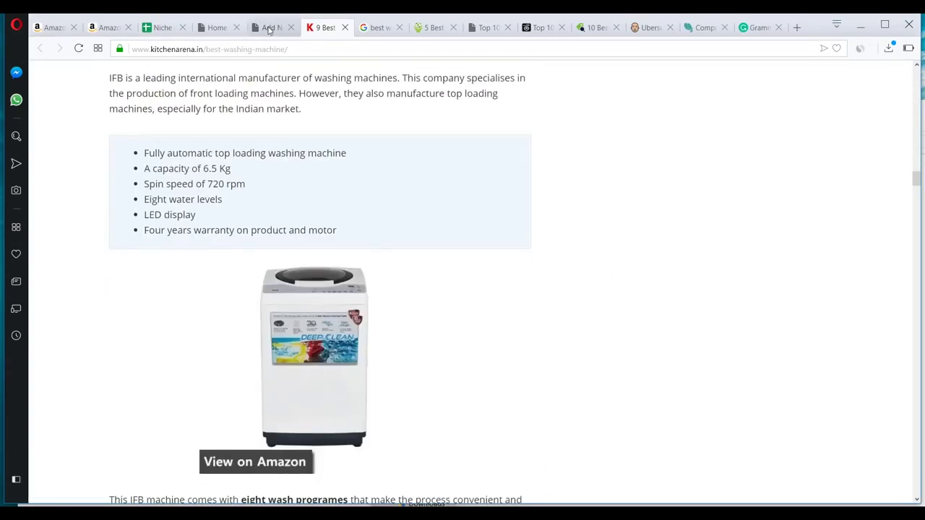
{"action": "left_click", "coordinate": [269, 27]}
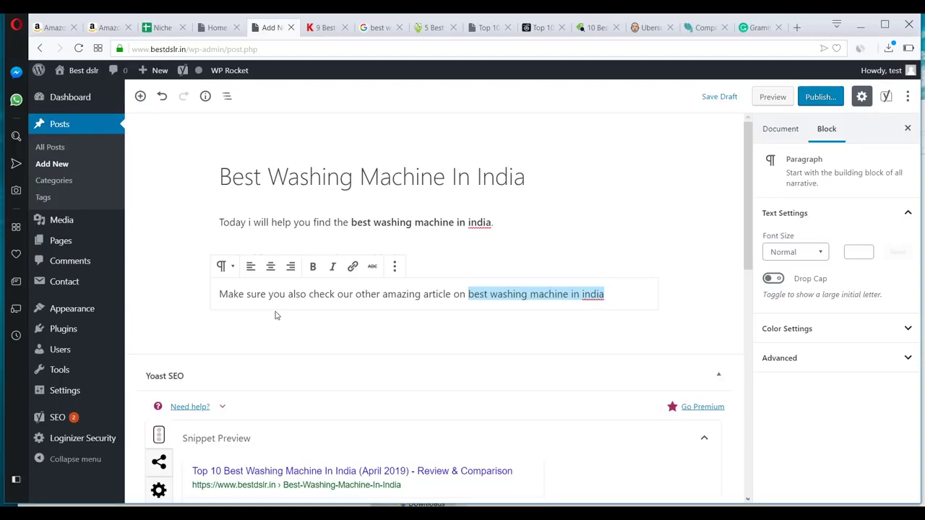
{"action": "scroll", "coordinate": [443, 238], "scroll_direction": "down", "scroll_amount": 3}
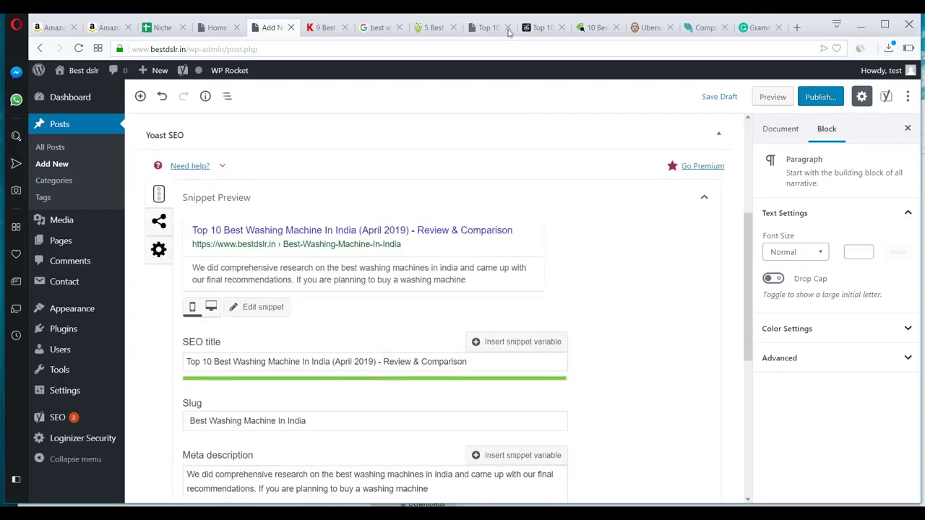
Go to the Google results for "best washing machine in india" and open bijlibachao.com's best washing machines article
{"action": "left_click", "coordinate": [381, 29]}
{"action": "scroll", "coordinate": [350, 142], "scroll_direction": "up", "scroll_amount": 10}
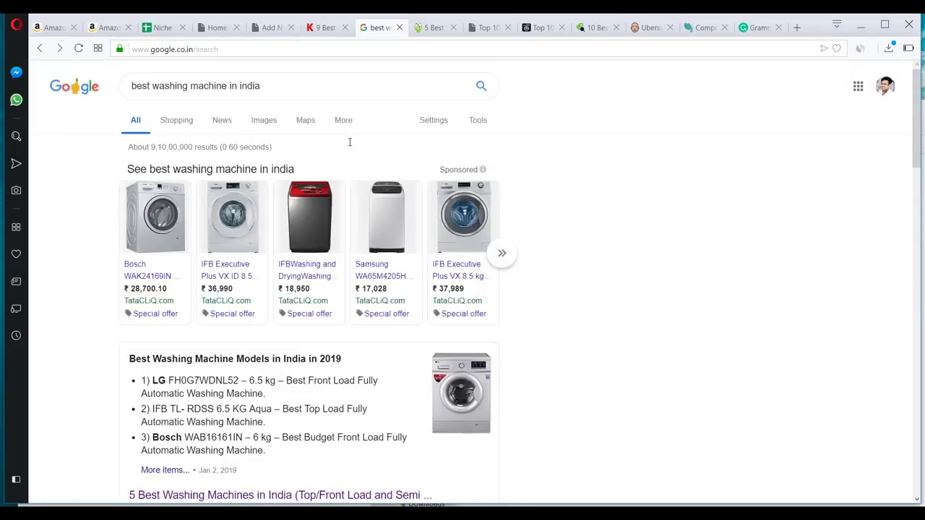
{"action": "scroll", "coordinate": [349, 141], "scroll_direction": "down", "scroll_amount": 3}
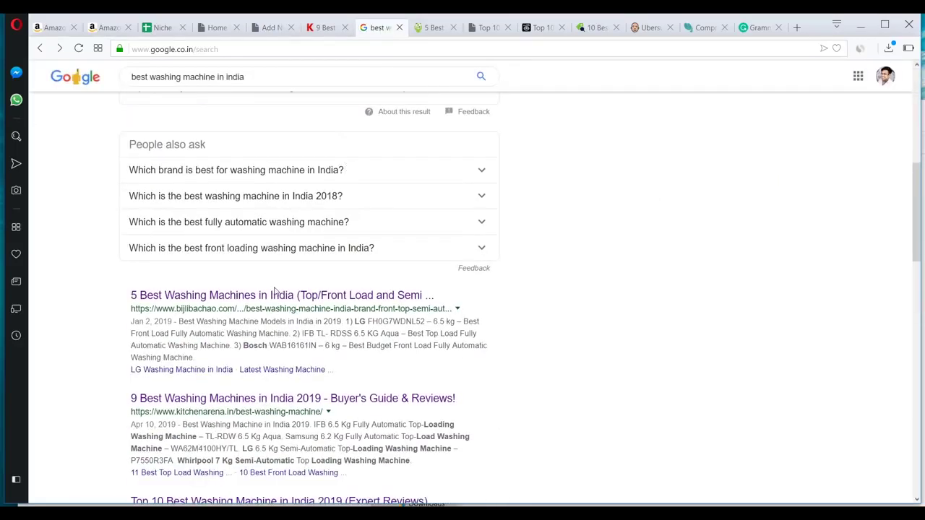
{"action": "left_click", "coordinate": [255, 298]}
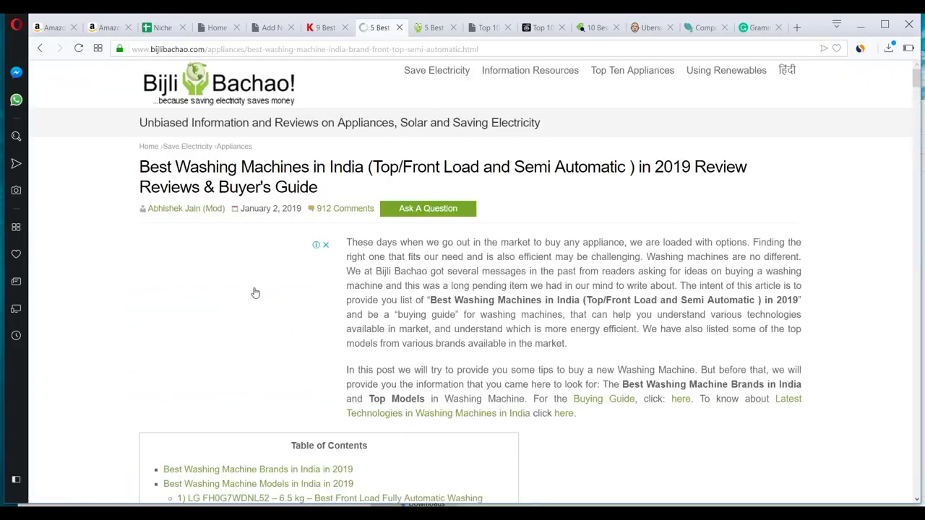
Examine the bijlibachao.com article's table of contents and its first product reviews with pros, cons and Amazon price links
{"action": "scroll", "coordinate": [255, 293], "scroll_direction": "down", "scroll_amount": 5}
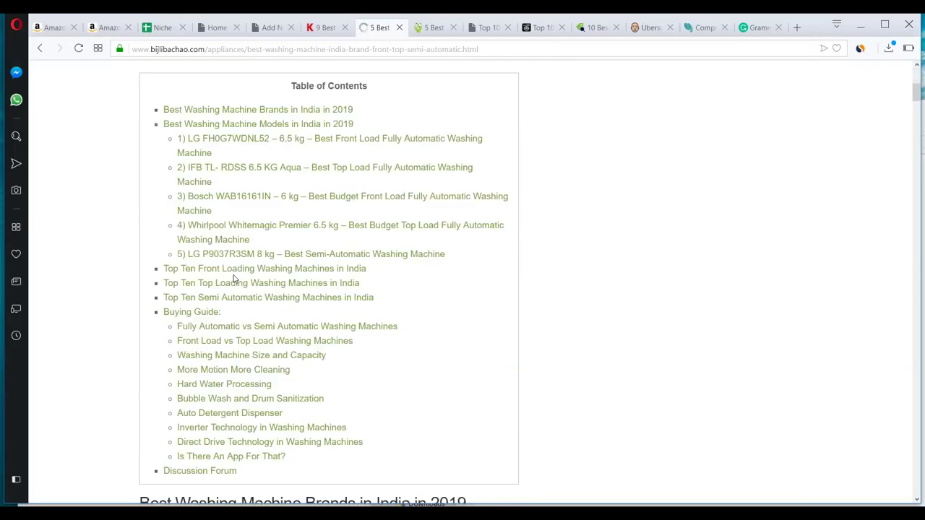
{"action": "scroll", "coordinate": [258, 241], "scroll_direction": "down", "scroll_amount": 5}
{"action": "scroll", "coordinate": [259, 240], "scroll_direction": "down", "scroll_amount": 10}
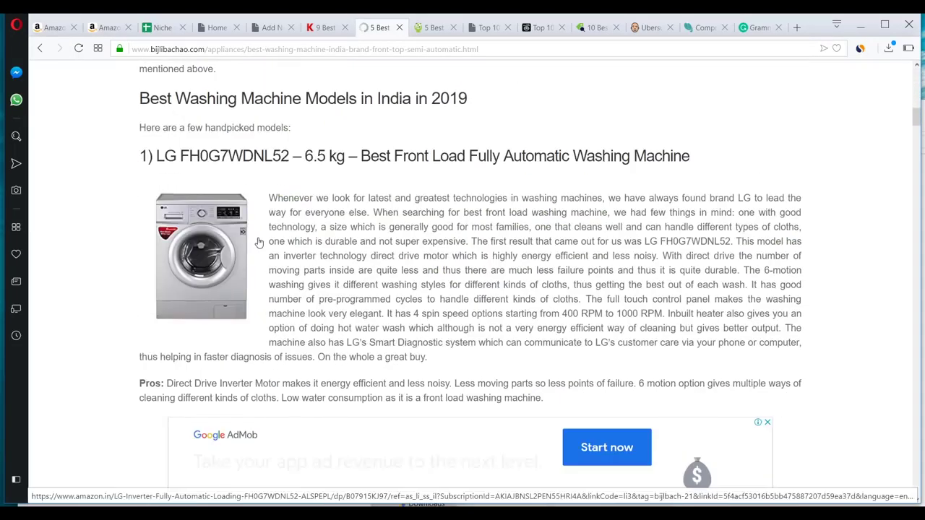
{"action": "scroll", "coordinate": [259, 243], "scroll_direction": "down", "scroll_amount": 3}
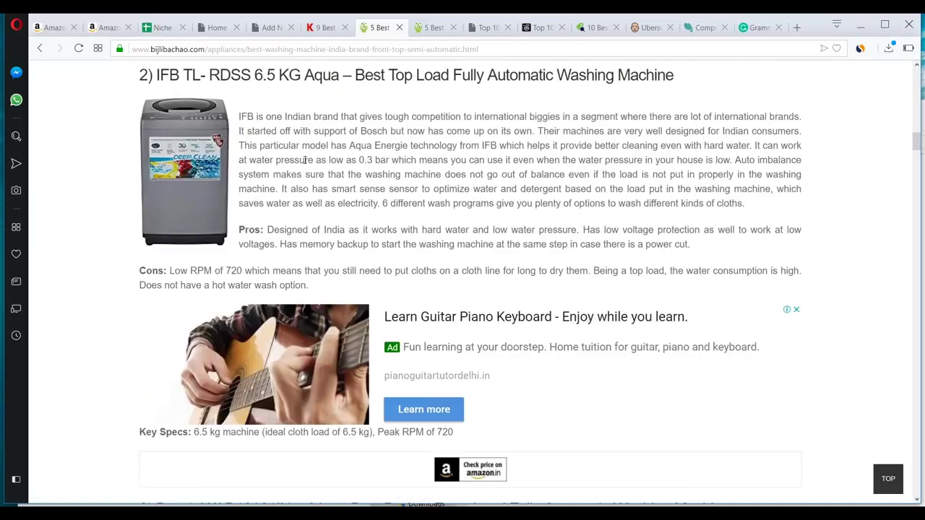
{"action": "scroll", "coordinate": [508, 114], "scroll_direction": "up", "scroll_amount": 4}
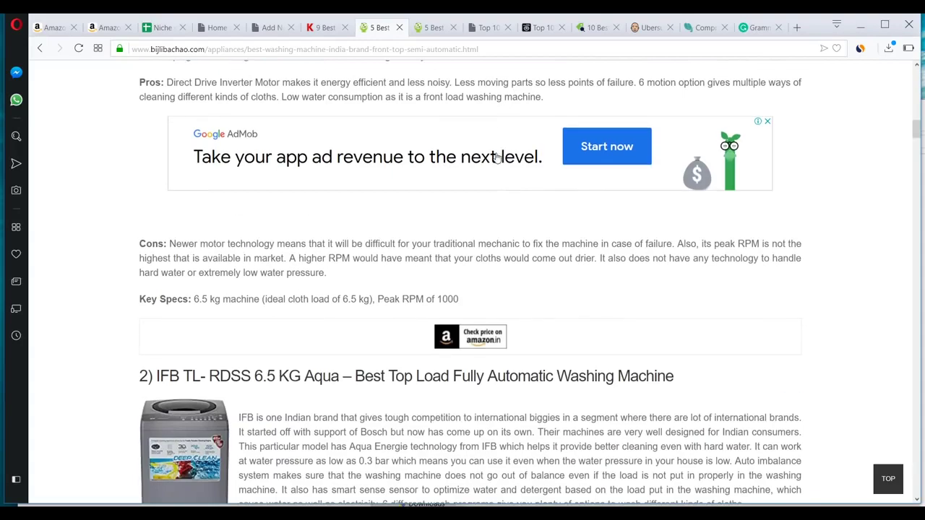
{"action": "scroll", "coordinate": [498, 159], "scroll_direction": "up", "scroll_amount": 5}
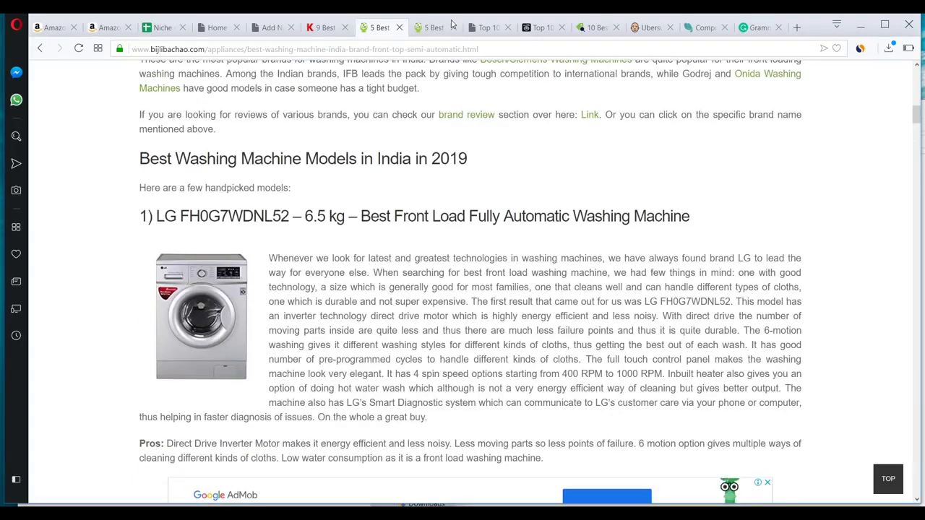
Return to the kitchenarena.in article and find the review of the Samsung 6.5 Kg front-loading machine WW65M206LOW/TL
{"action": "left_click", "coordinate": [323, 27]}
{"action": "scroll", "coordinate": [337, 305], "scroll_direction": "up", "scroll_amount": 12}
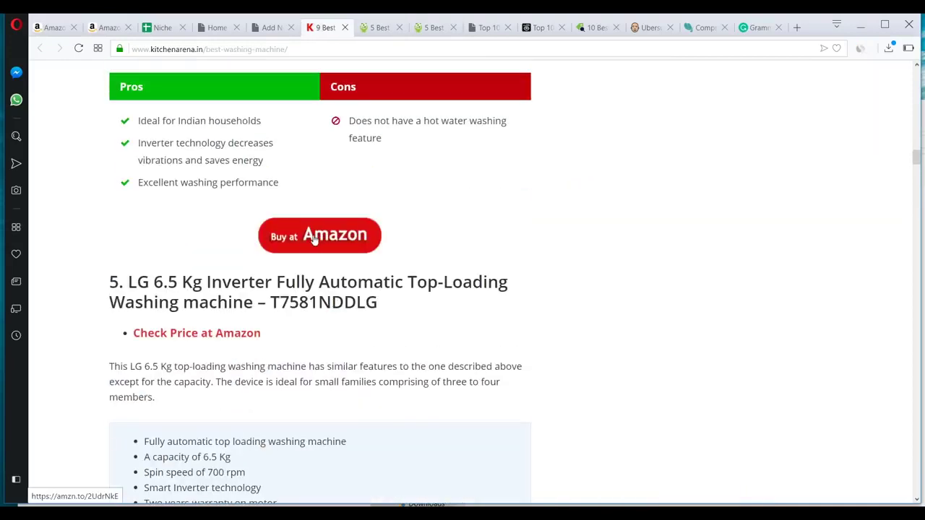
{"action": "scroll", "coordinate": [293, 246], "scroll_direction": "up", "scroll_amount": 5}
{"action": "scroll", "coordinate": [293, 246], "scroll_direction": "up", "scroll_amount": 10}
{"action": "scroll", "coordinate": [326, 462], "scroll_direction": "up", "scroll_amount": 7}
{"action": "scroll", "coordinate": [219, 337], "scroll_direction": "down", "scroll_amount": 6}
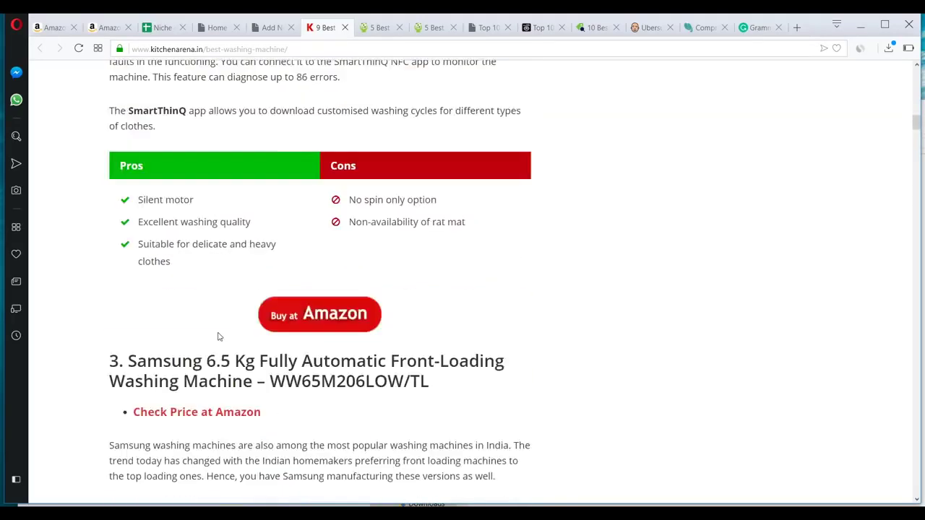
{"action": "scroll", "coordinate": [219, 337], "scroll_direction": "down", "scroll_amount": 5}
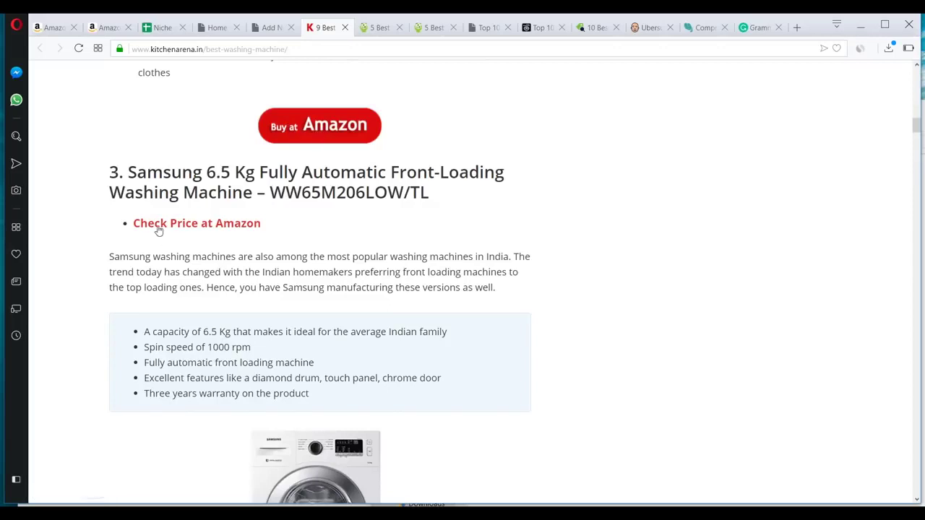
Open the Samsung machine's "Check Price at Amazon" link in a new tab, view the Amazon page and return to the article
{"action": "right_click", "coordinate": [196, 226]}
{"action": "left_click", "coordinate": [224, 235]}
{"action": "left_click", "coordinate": [353, 28]}
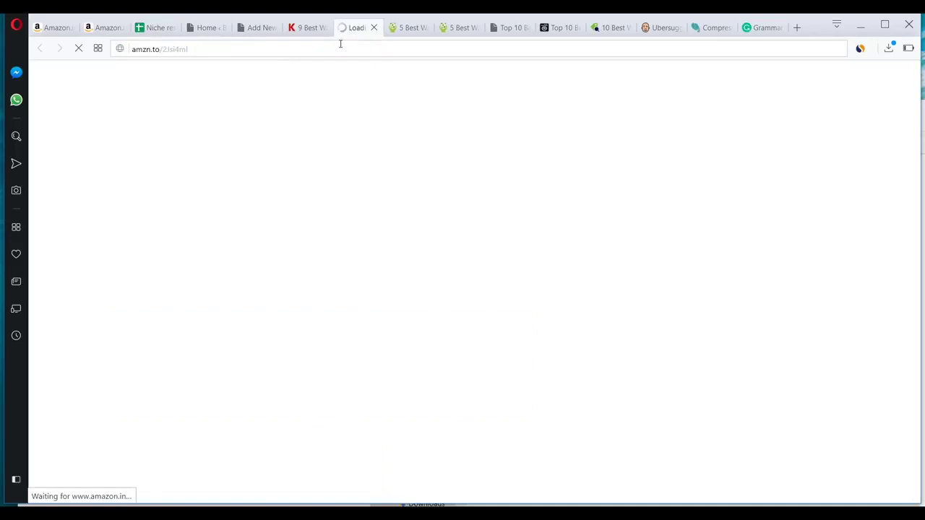
{"action": "left_click", "coordinate": [308, 30]}
{"action": "left_click", "coordinate": [339, 30]}
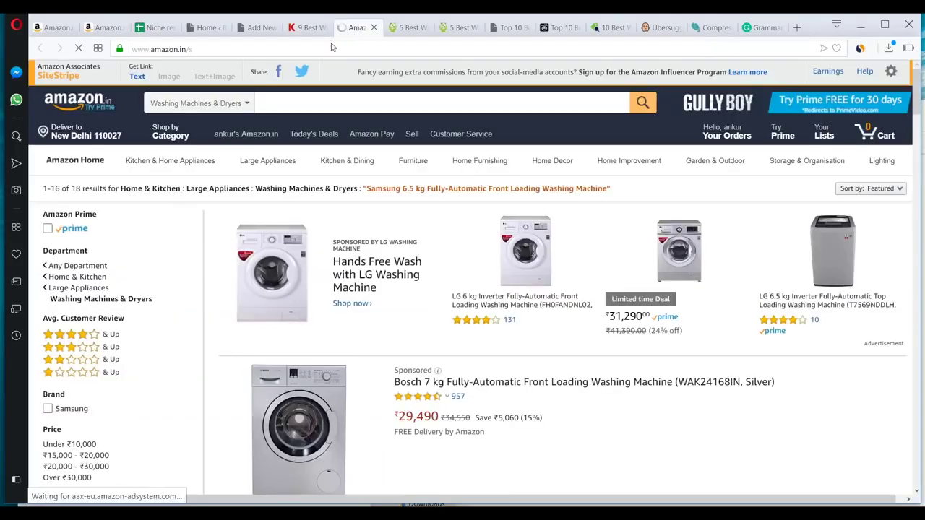
{"action": "key", "text": "ctrl+Tab"}
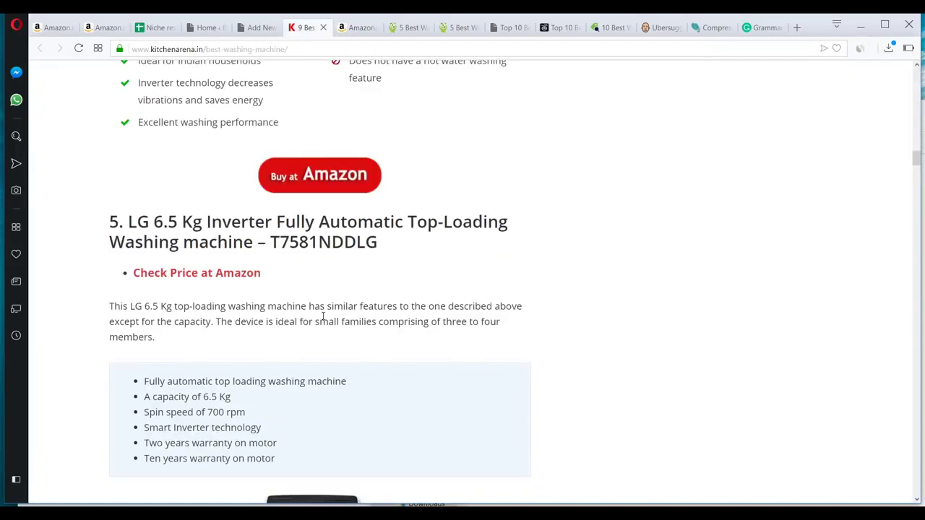